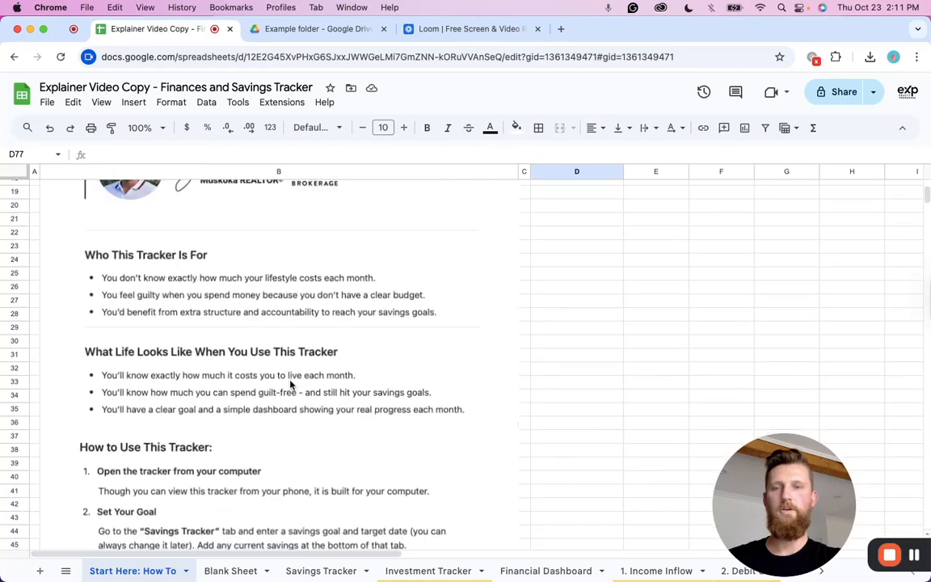
scroll(127, 436, down, 3)
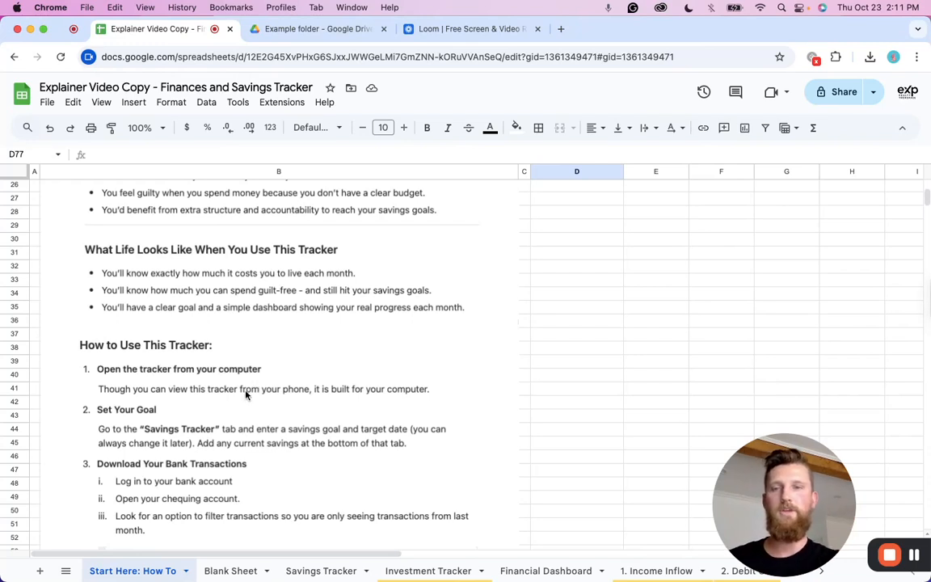
Read through the tracker's how-to instructions on the Start Here tab.
scroll(246, 393, up, 1)
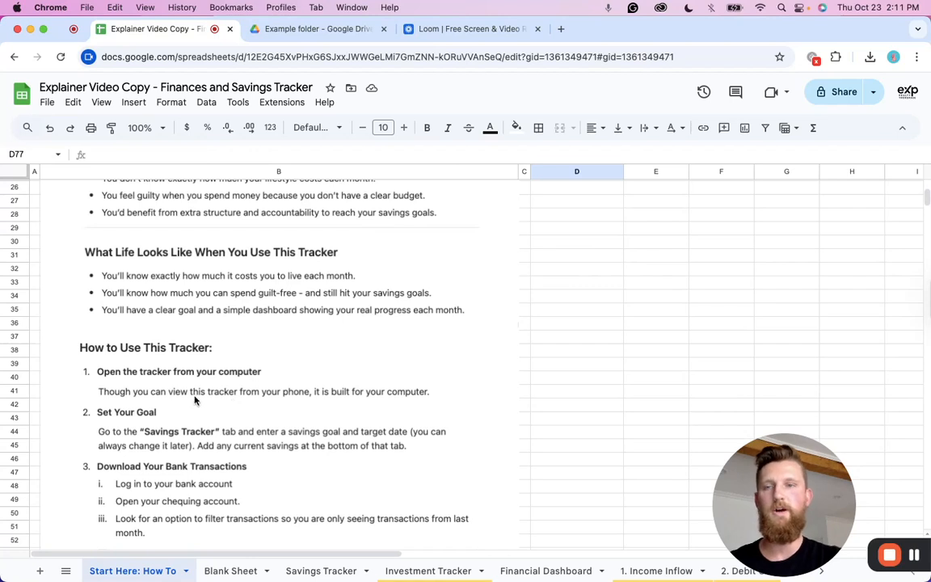
scroll(194, 381, down, 1)
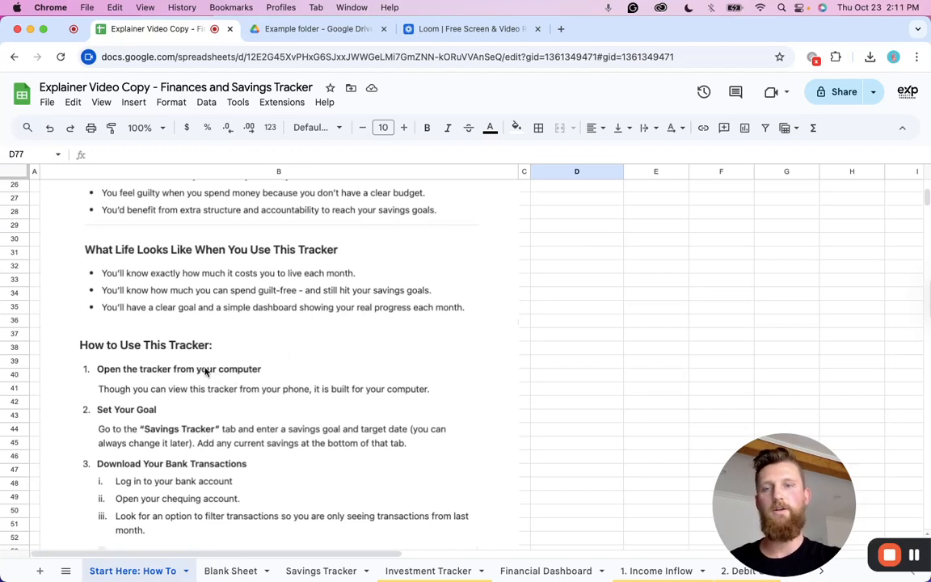
scroll(203, 370, down, 3)
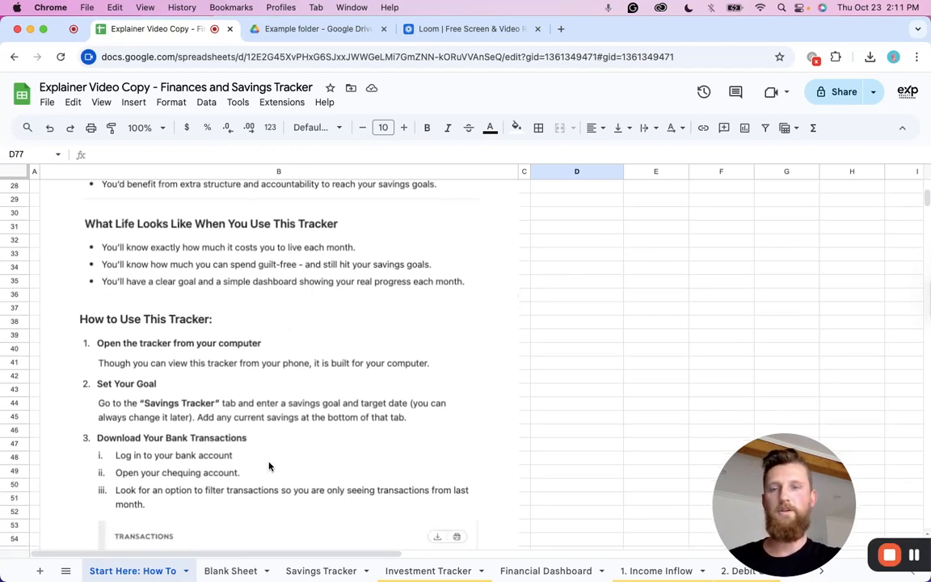
Inspect the savings goal and goal completion date cells on the Savings Tracker tab, then return to the instructions.
click(317, 573)
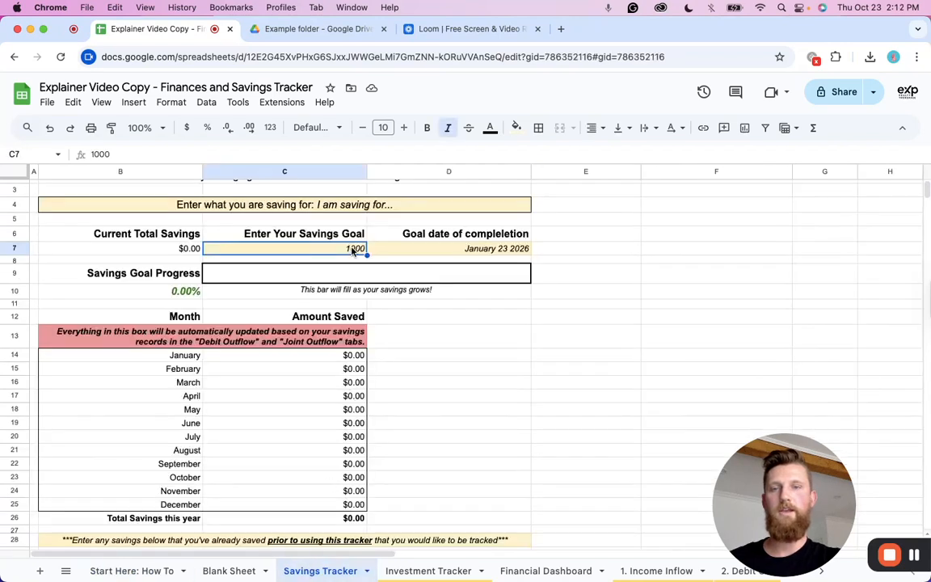
click(474, 250)
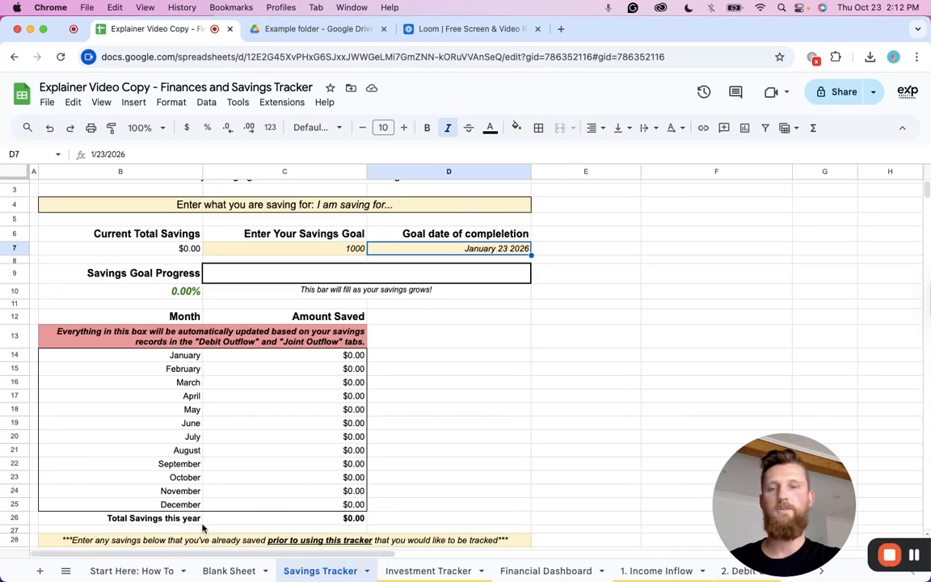
click(132, 571)
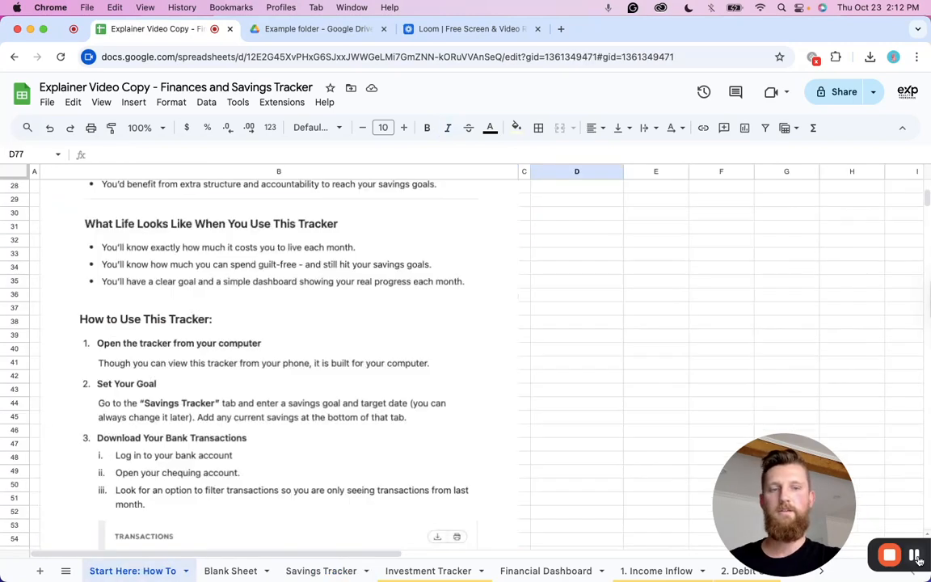
Open the downloaded Chequing Transactions spreadsheet in Excel to check last month's transactions, then close it.
scroll(206, 337, down, 3)
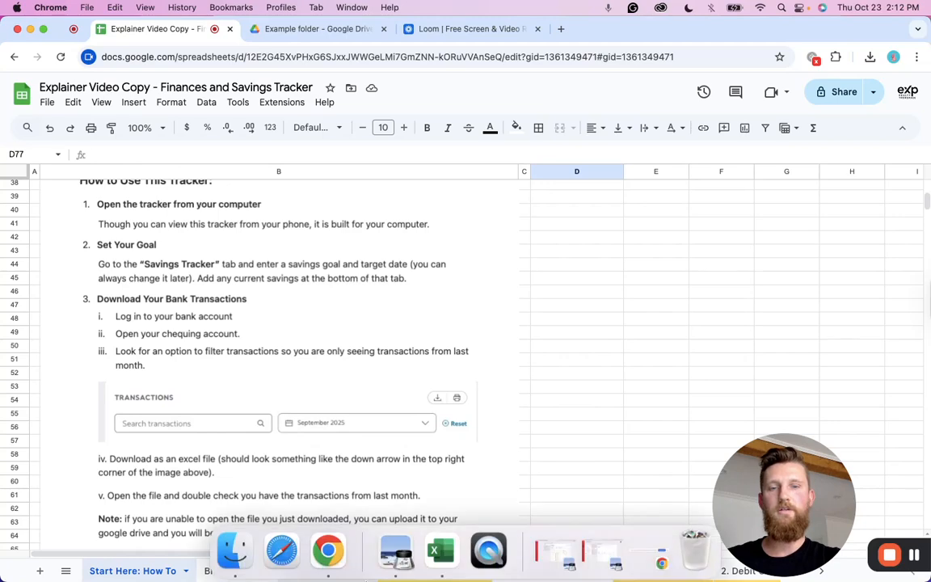
click(552, 554)
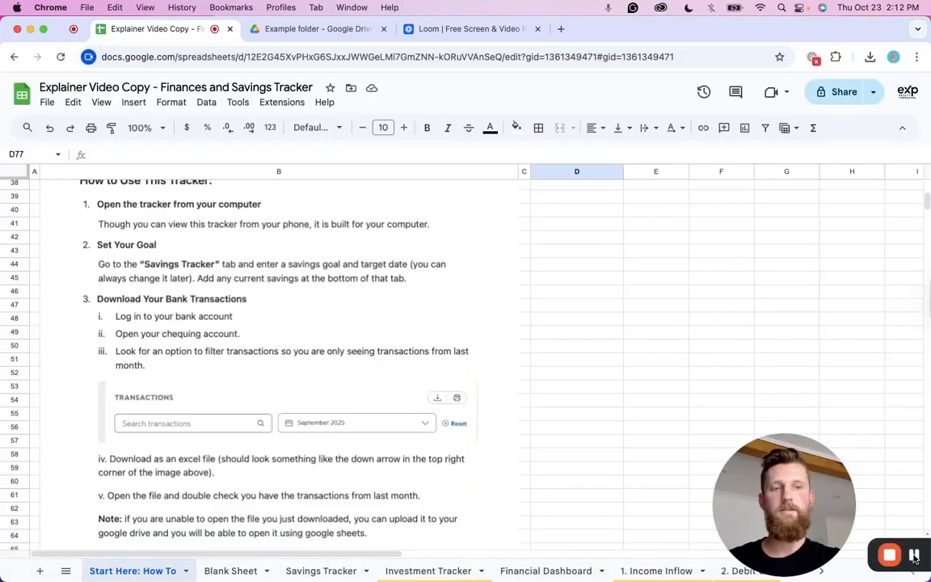
click(869, 59)
click(765, 115)
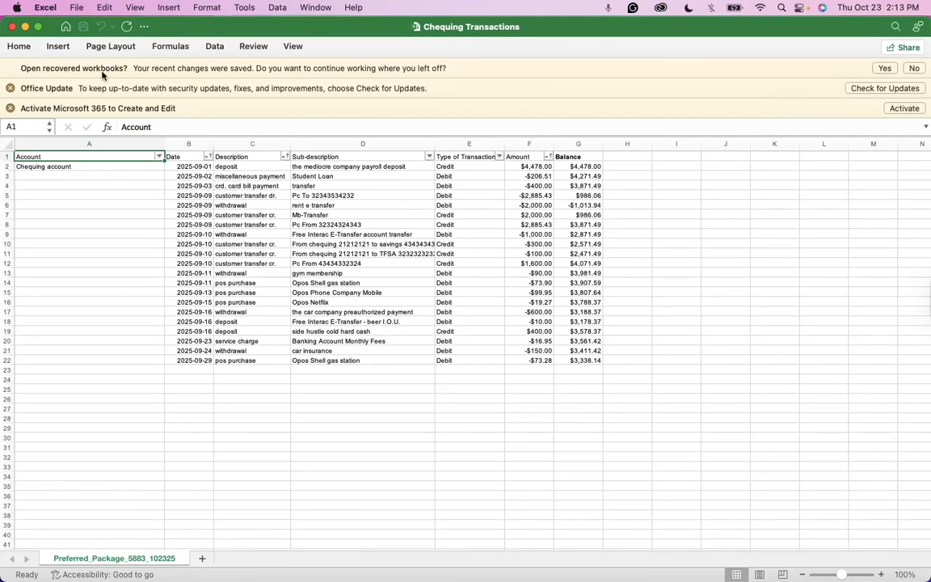
click(25, 29)
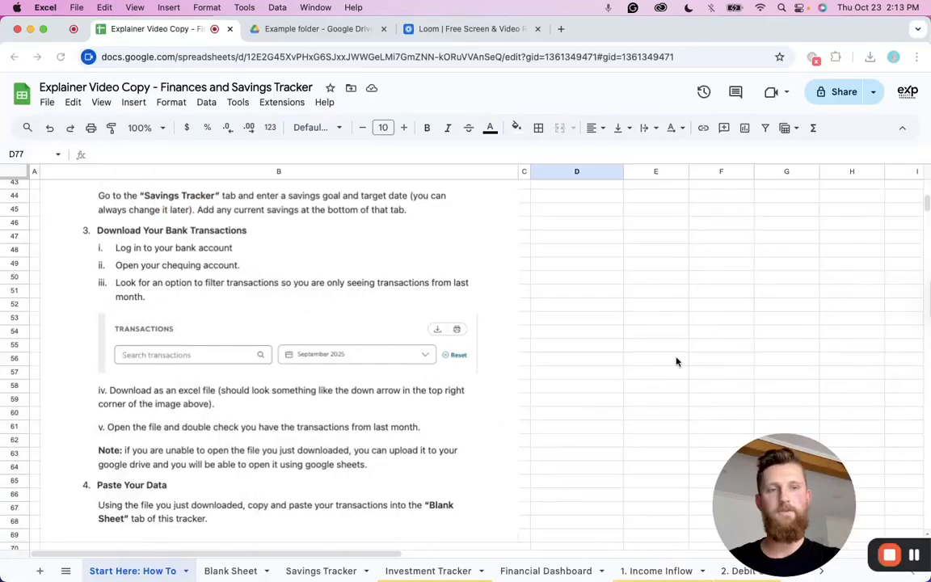
Upload the downloaded Chequing Transactions.xlsx file into the Example folder in Google Drive.
click(870, 56)
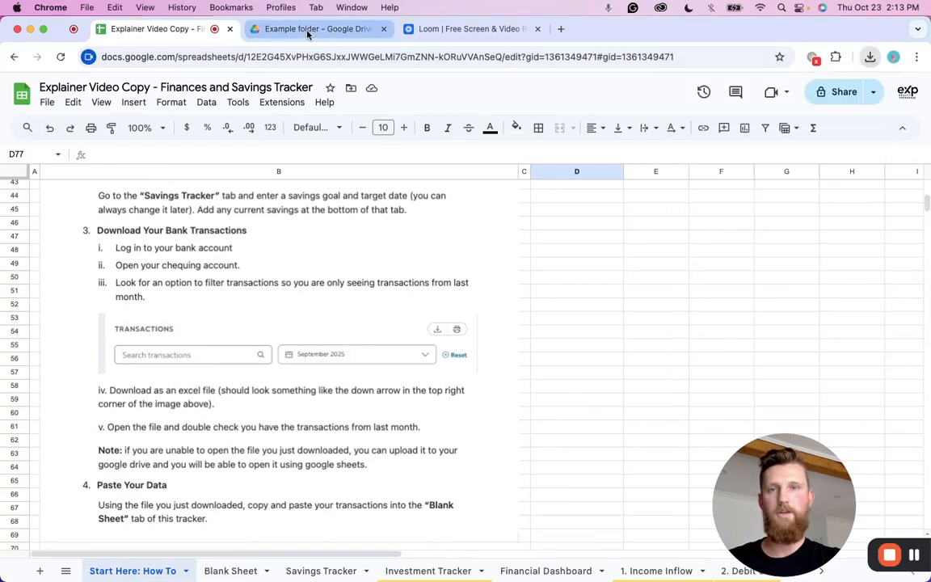
click(307, 29)
click(868, 57)
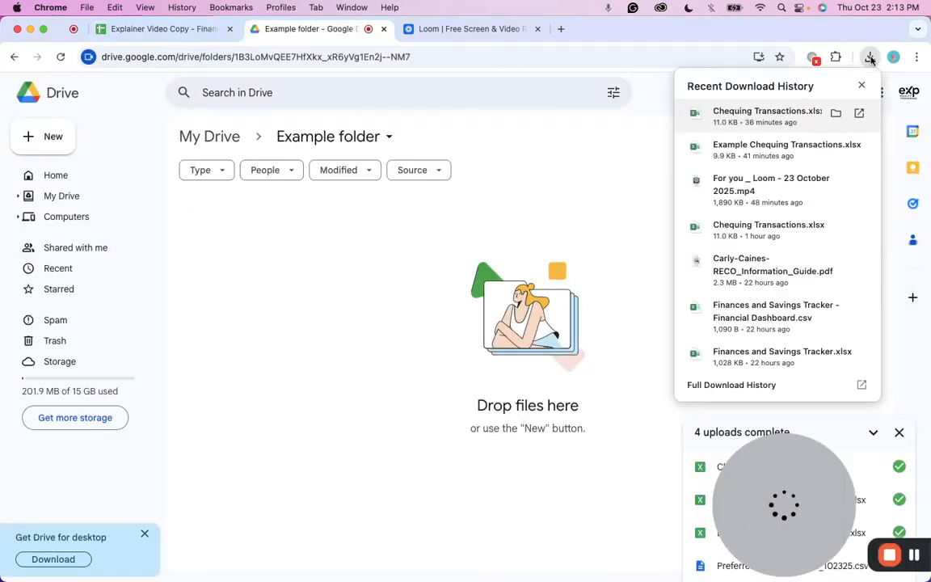
drag(785, 119, 295, 278)
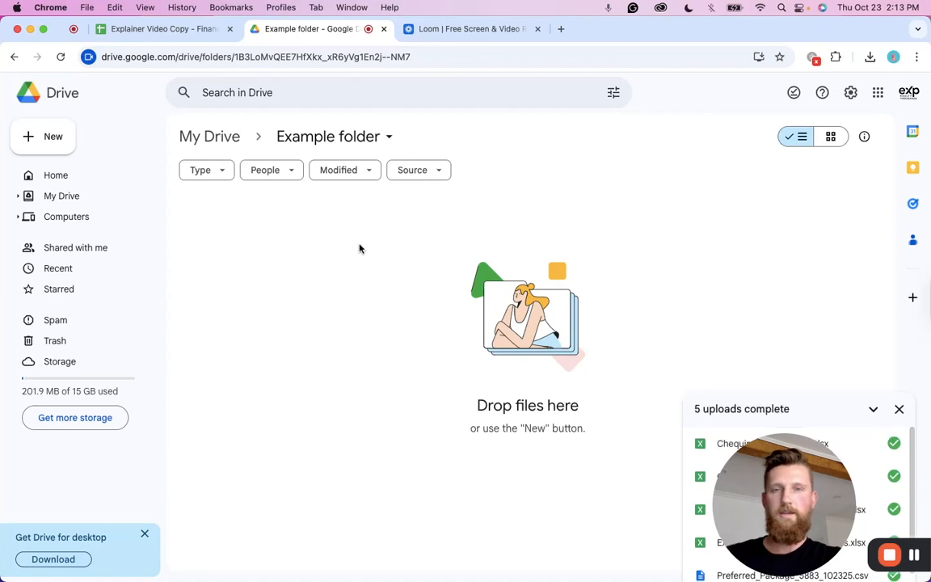
Open Chequing Transactions.xlsx from the Drive folder with Google Sheets.
click(304, 234)
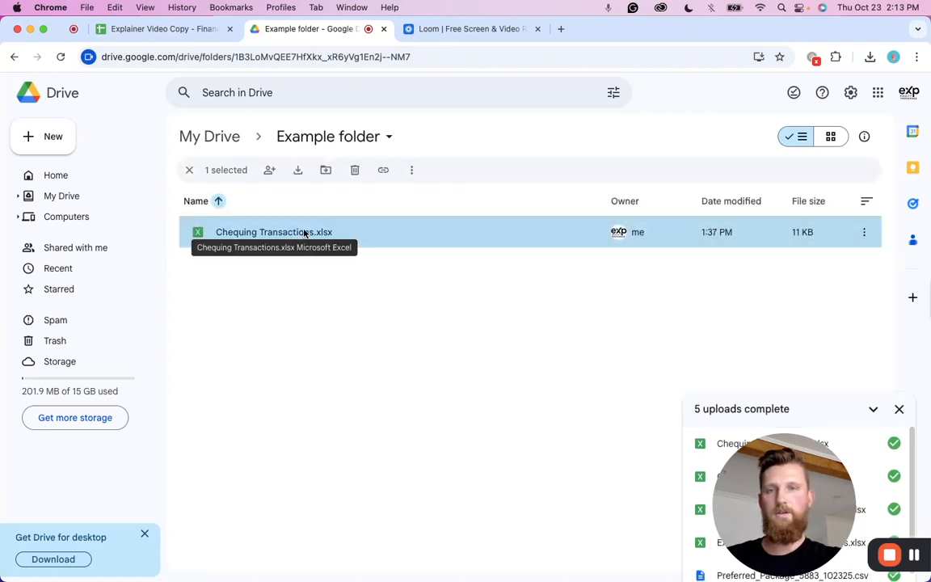
right_click(305, 234)
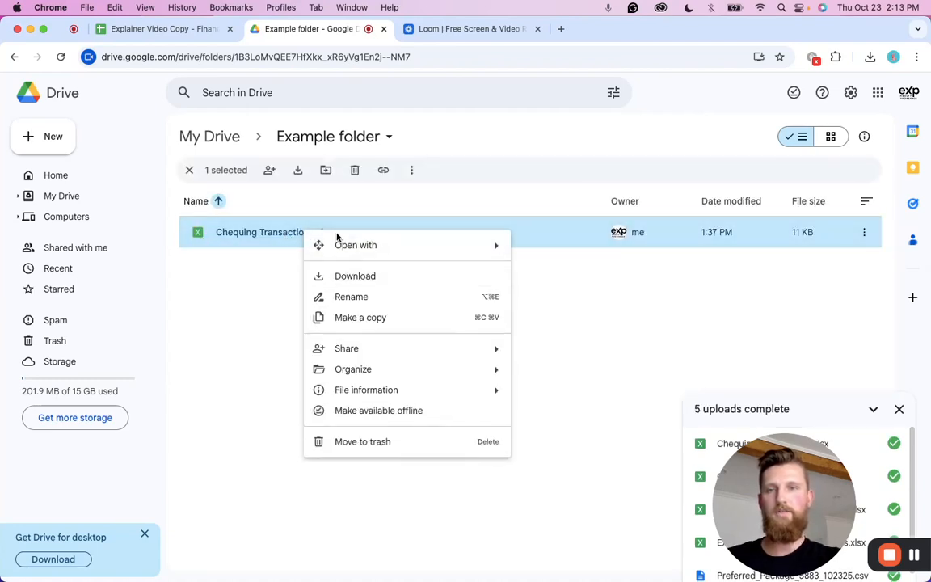
mouse_move(450, 254)
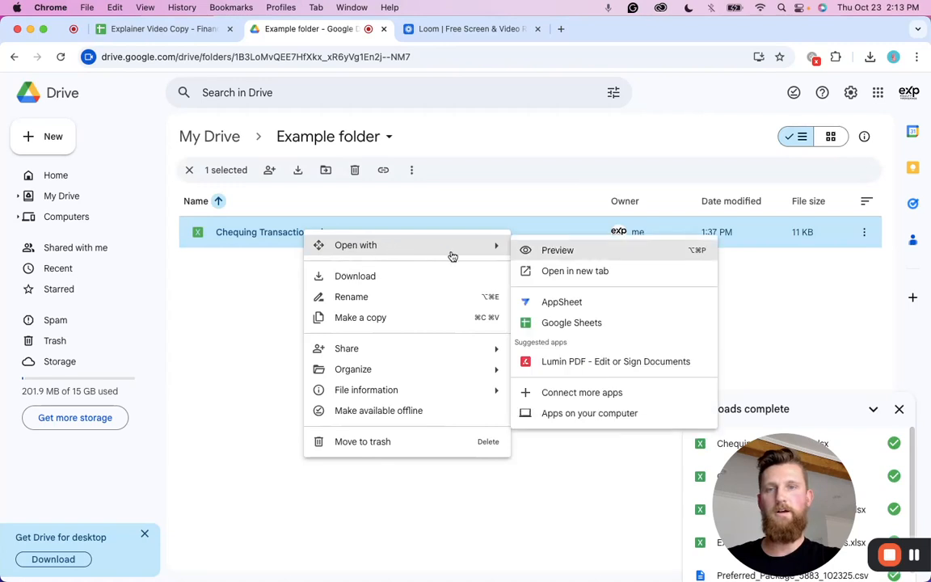
click(566, 323)
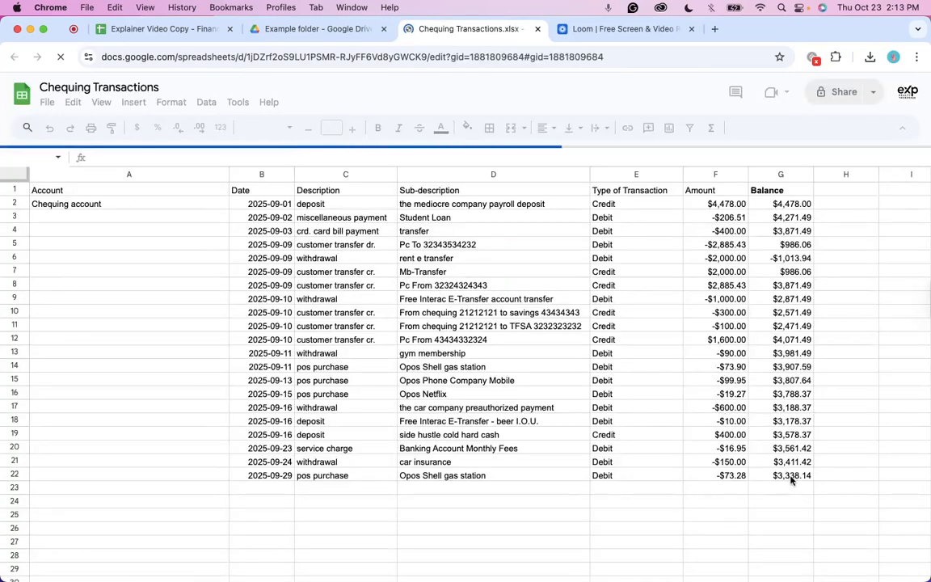
Select and copy all the transaction data in the Chequing Transactions sheet.
click(791, 475)
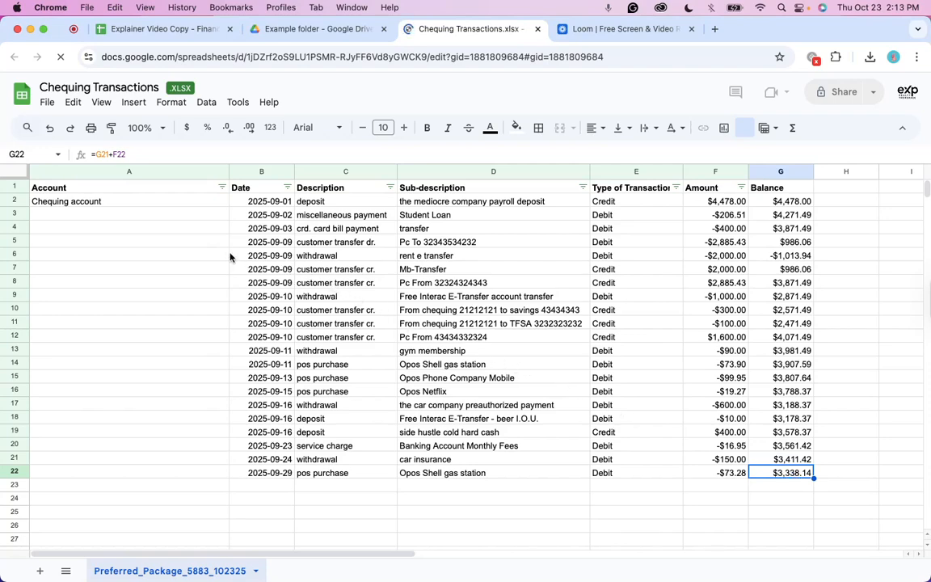
key(super+a)
key(super+c)
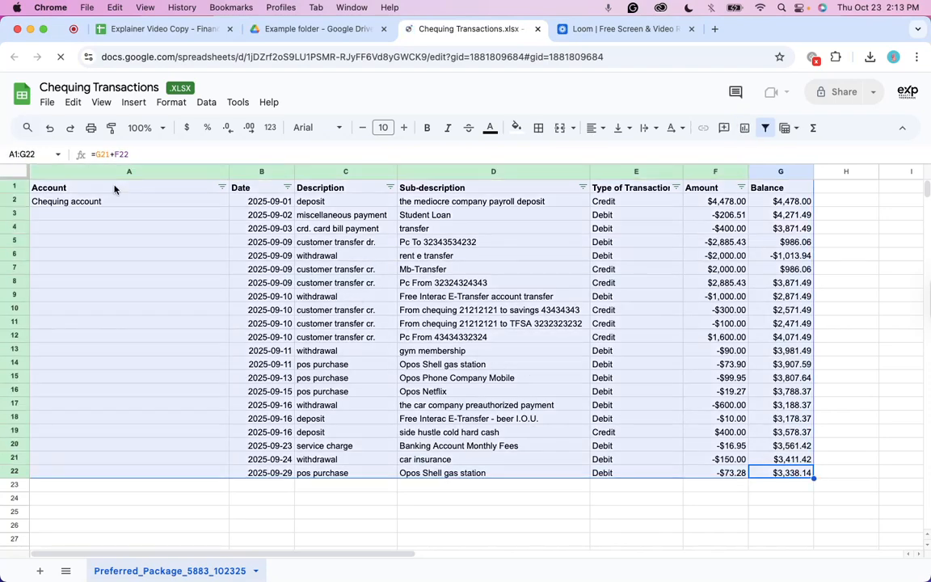
Paste the copied transactions into cell A1 of the Blank Sheet tab in the tracker.
click(177, 32)
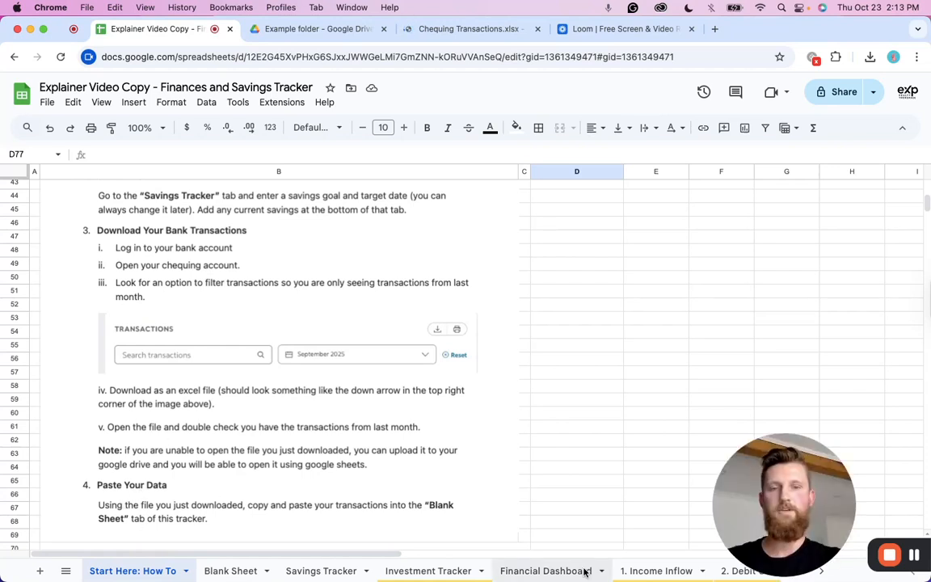
scroll(668, 575, right, 1)
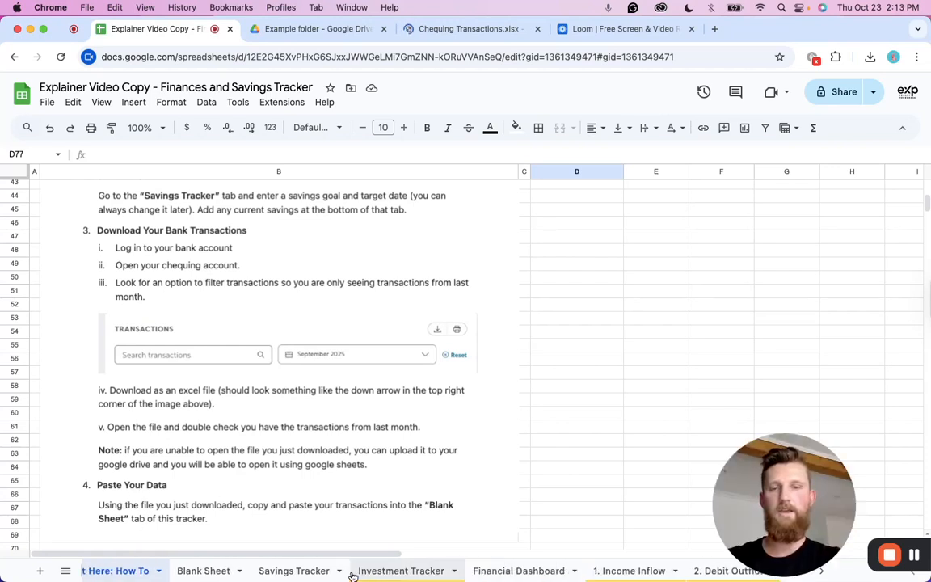
click(204, 571)
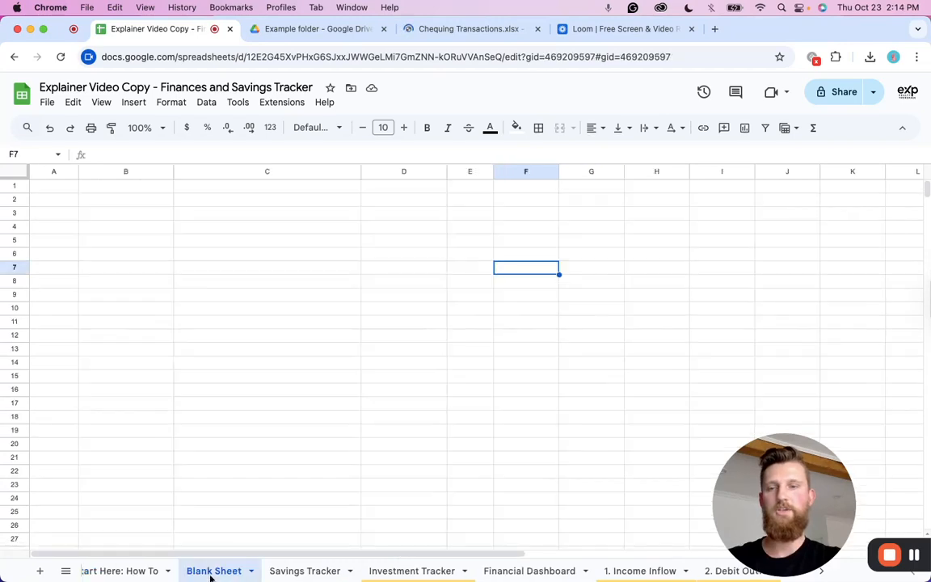
click(55, 190)
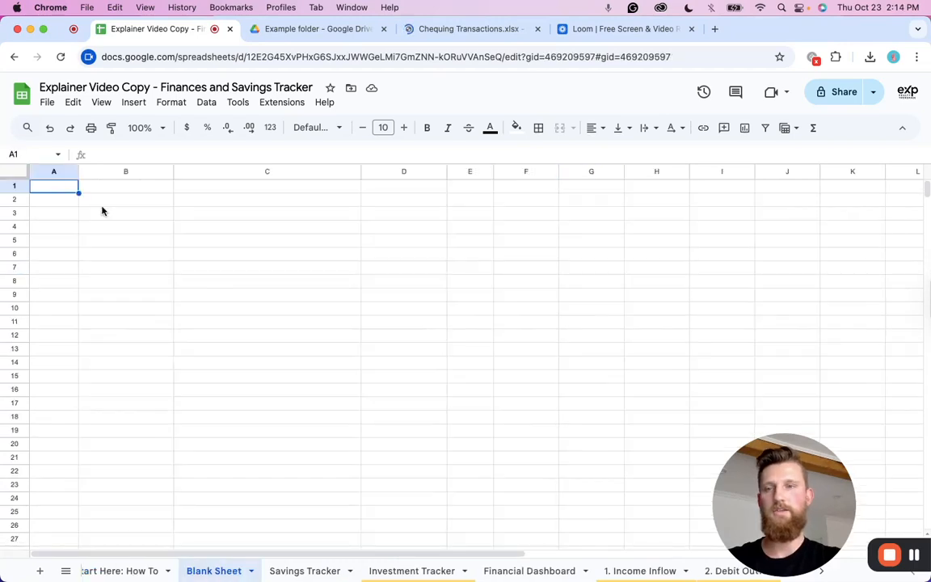
key(super+v)
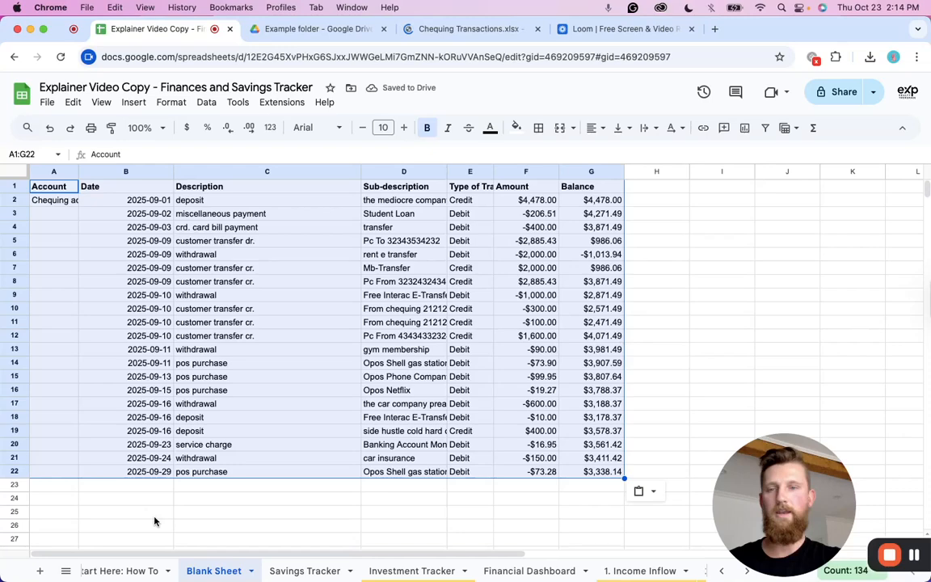
Check the next instruction and create a filter on the pasted transaction data in the Blank Sheet tab.
click(119, 575)
scroll(156, 345, down, 5)
scroll(149, 392, down, 2)
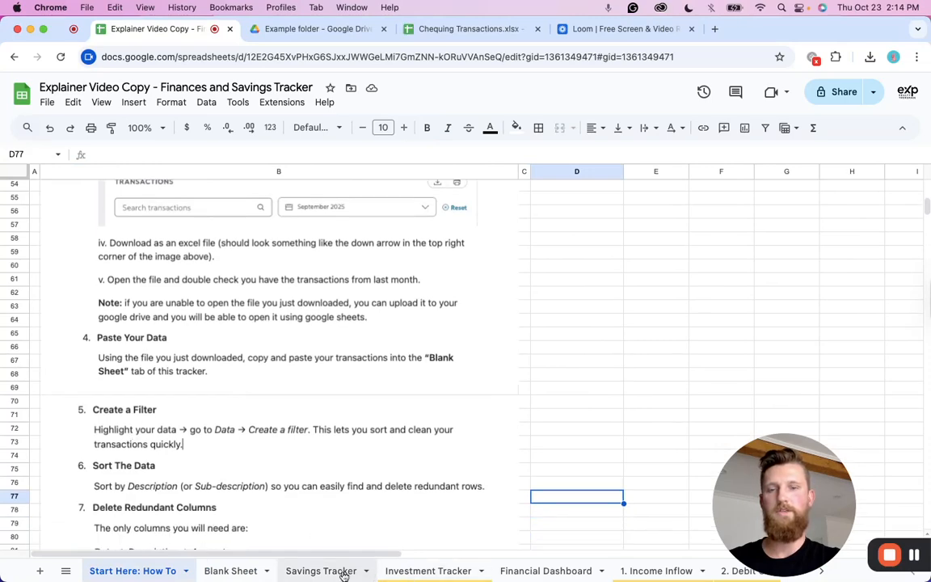
click(234, 572)
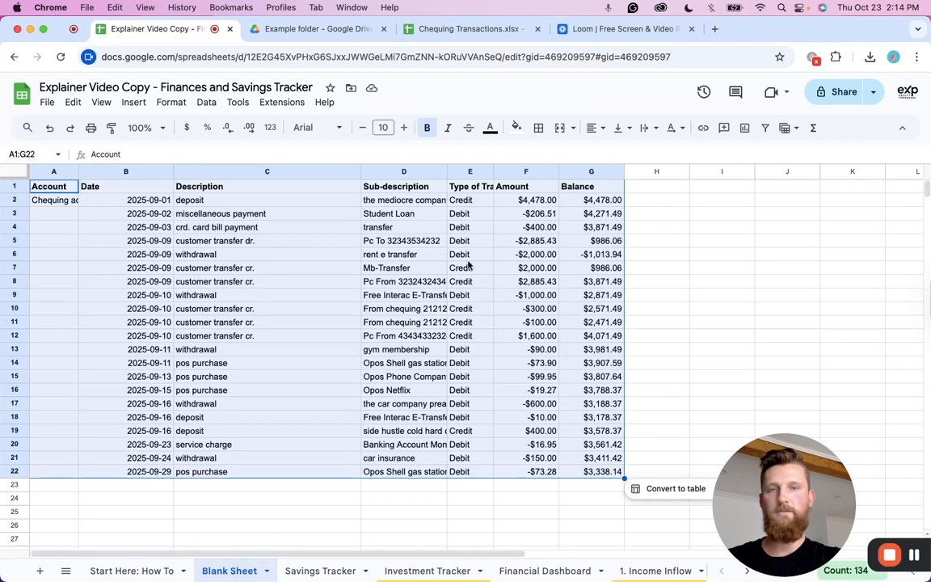
click(208, 102)
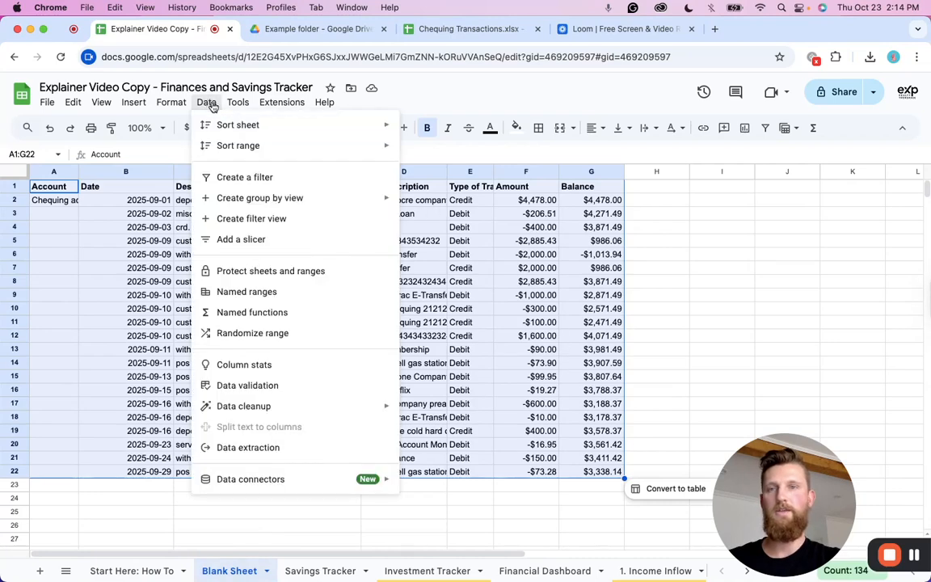
click(256, 178)
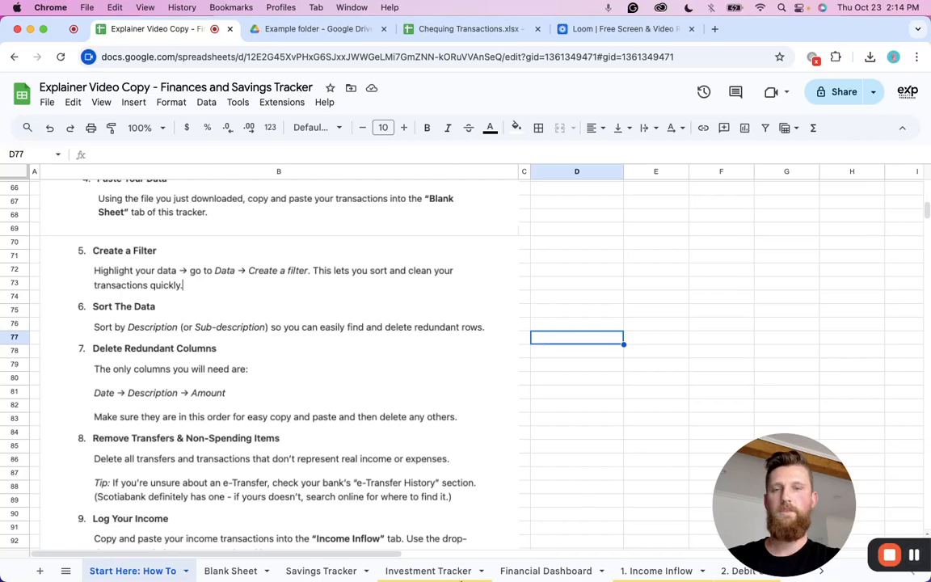
Review the Debit Outflow tab and its Cash Outflow Category options, then return to the instructions.
scroll(258, 572, right, 1)
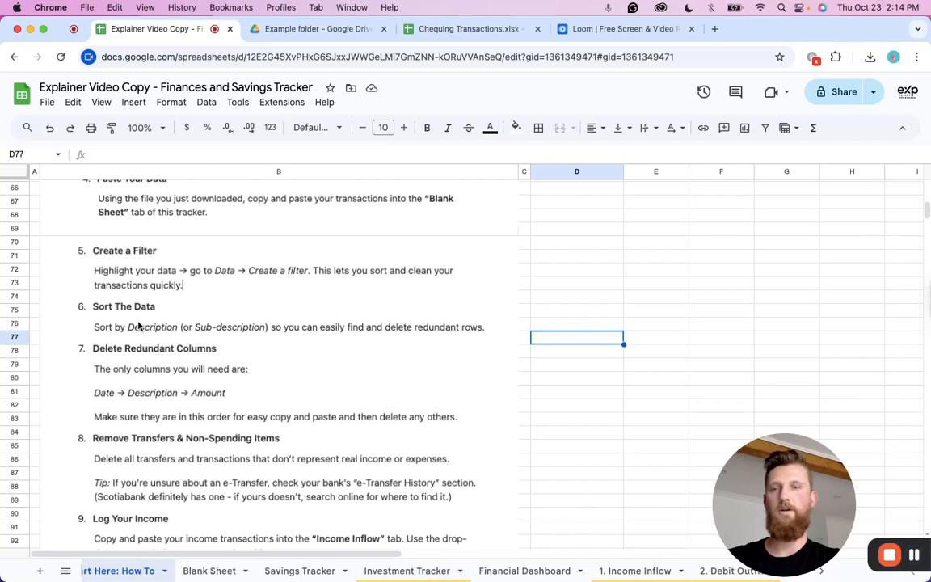
scroll(565, 554, right, 1)
scroll(599, 578, up, 1)
scroll(610, 577, right, 1)
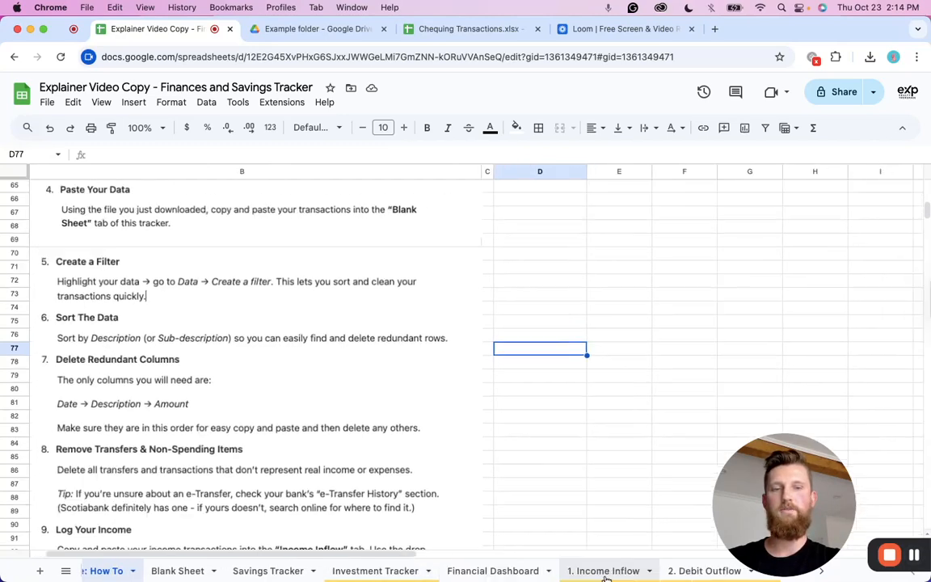
scroll(612, 573, right, 5)
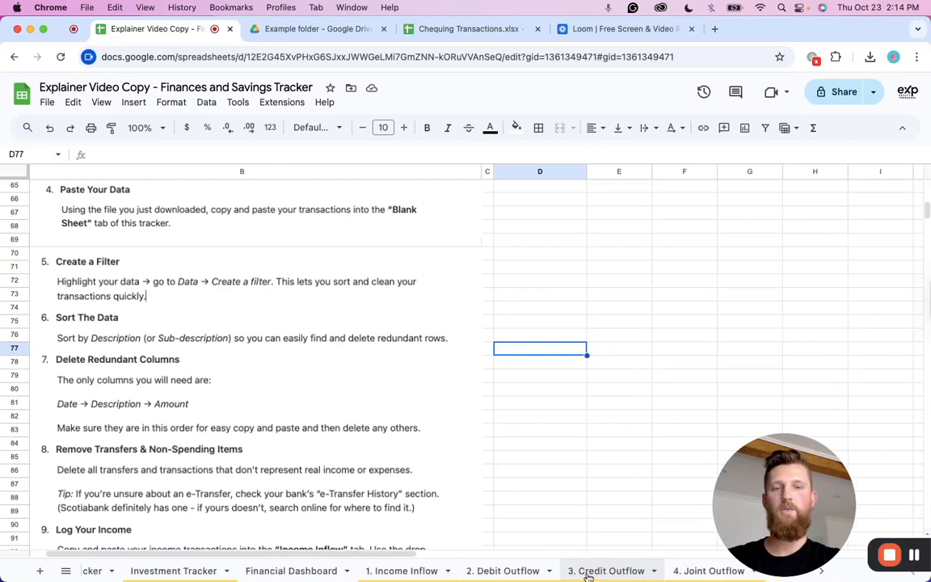
click(475, 572)
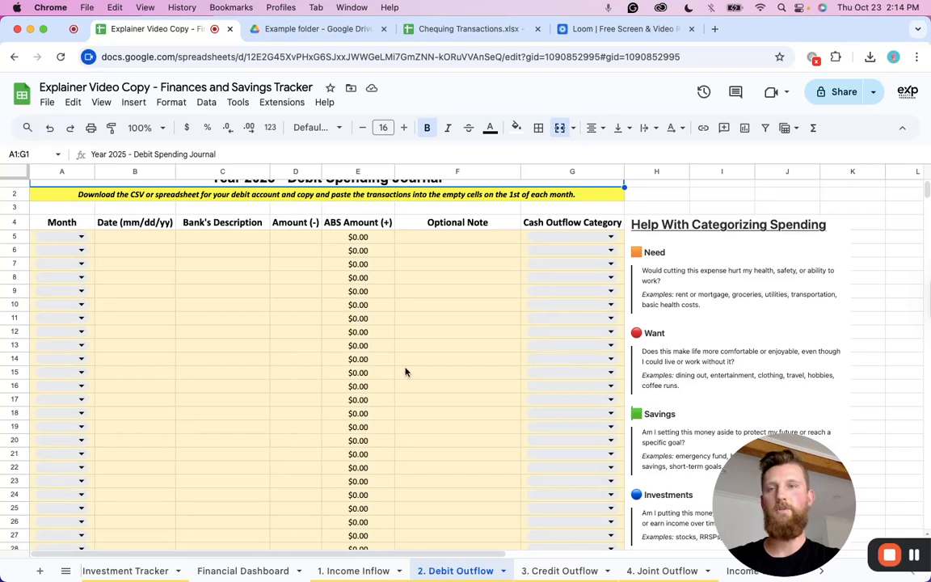
scroll(311, 298, down, 1)
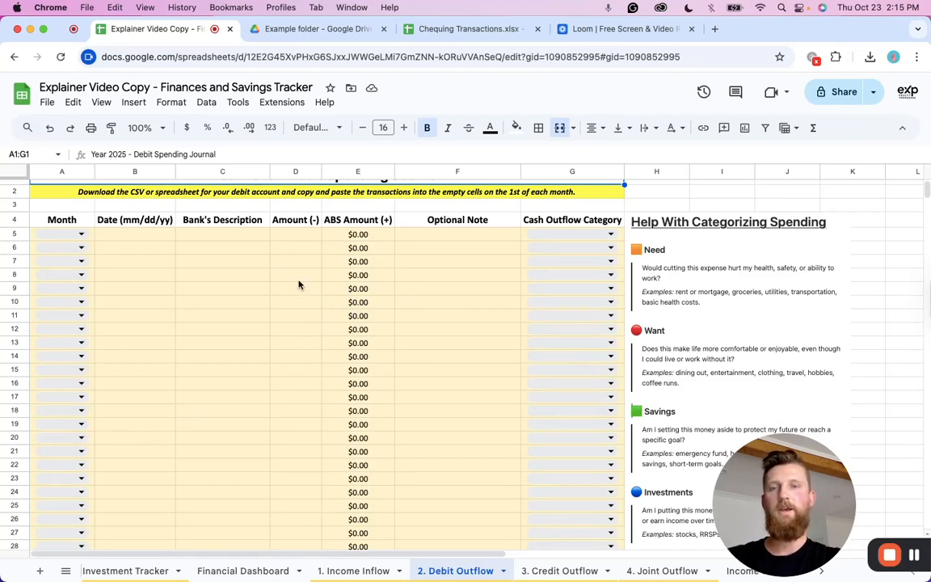
click(592, 239)
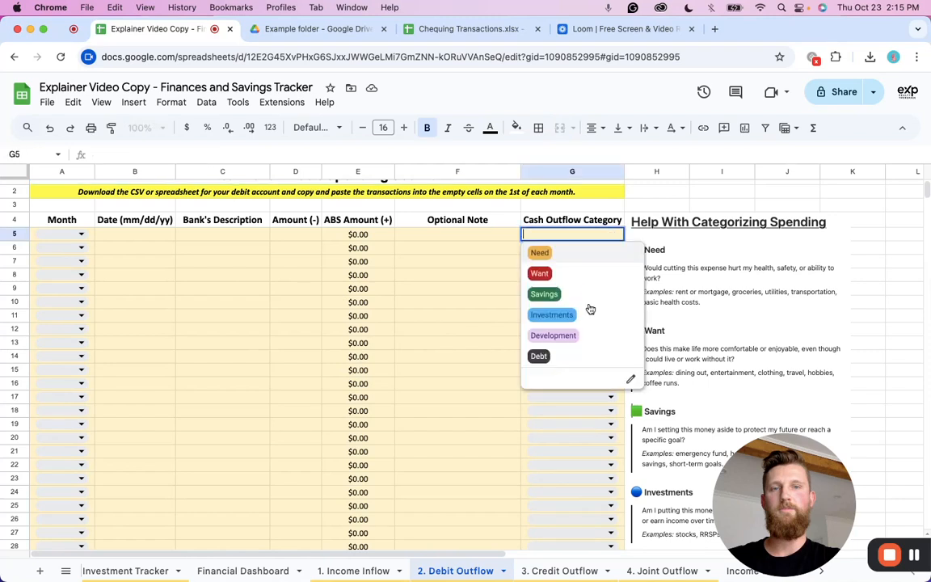
click(475, 254)
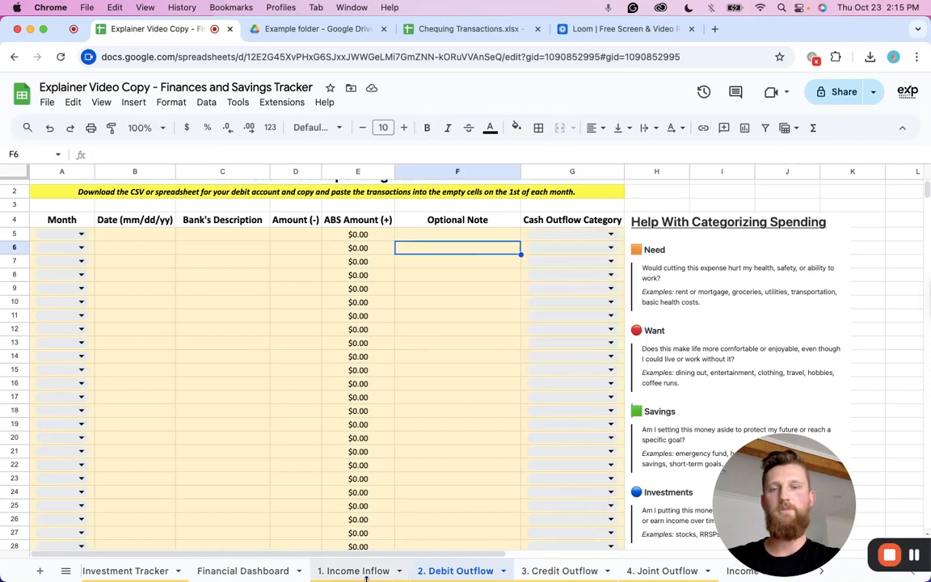
scroll(244, 571, left, 5)
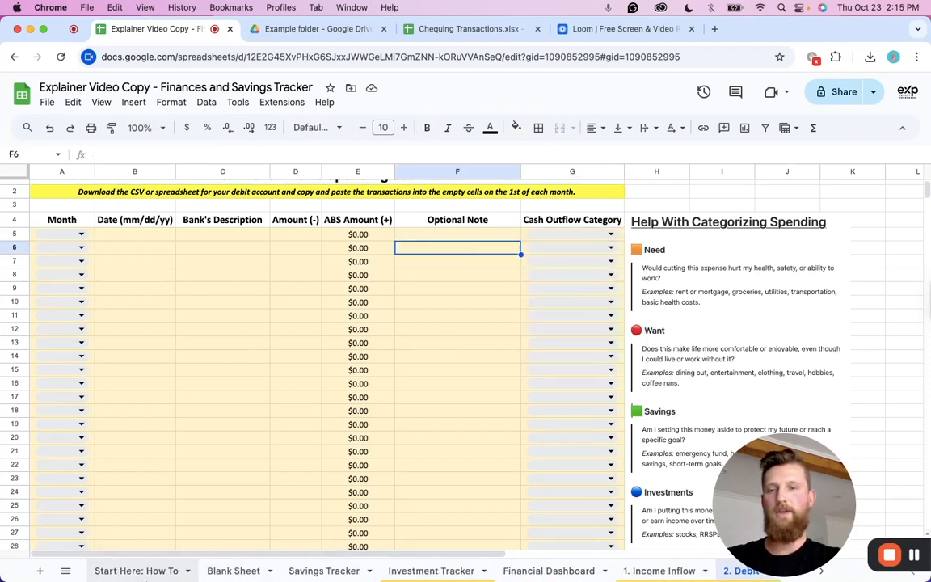
click(125, 575)
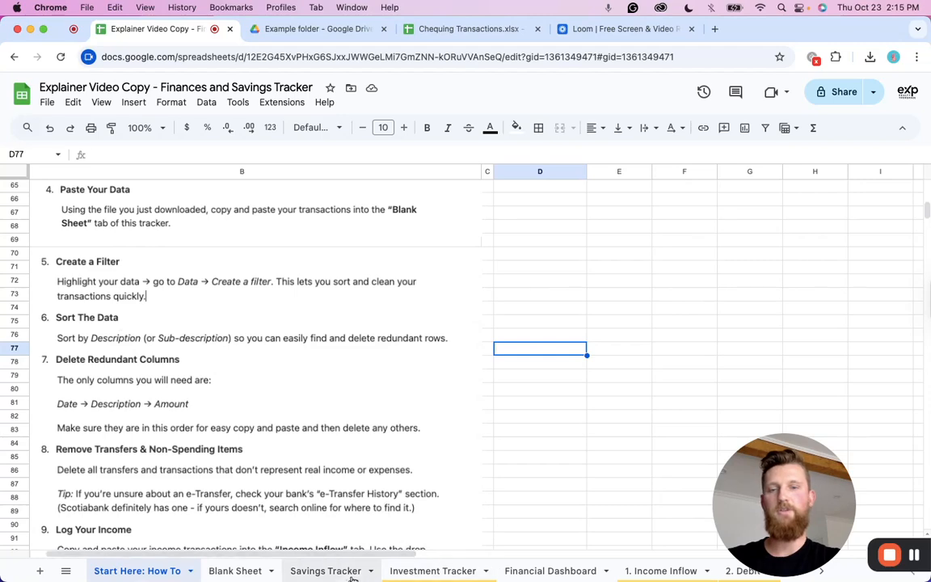
Sort the Blank Sheet transactions by Description from A to Z.
click(243, 572)
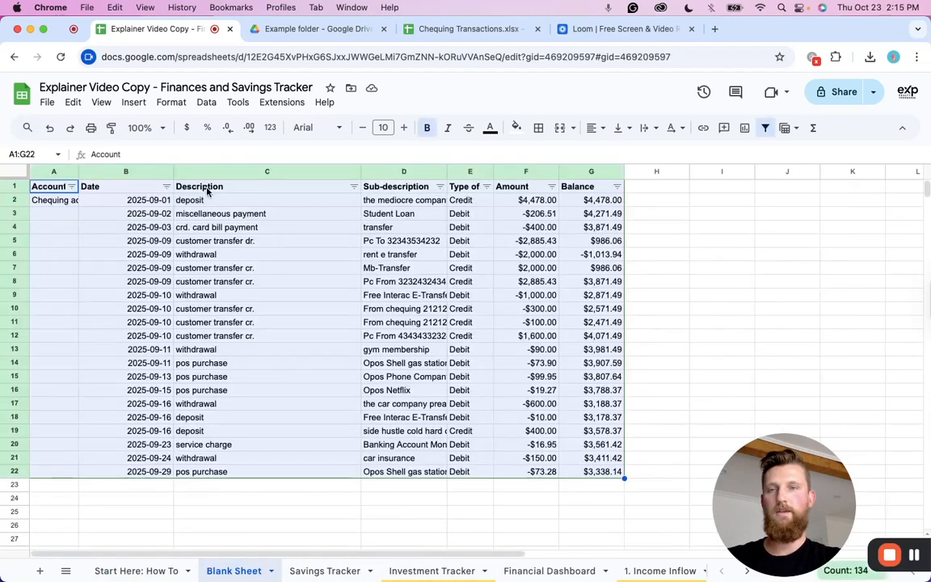
click(329, 185)
click(354, 187)
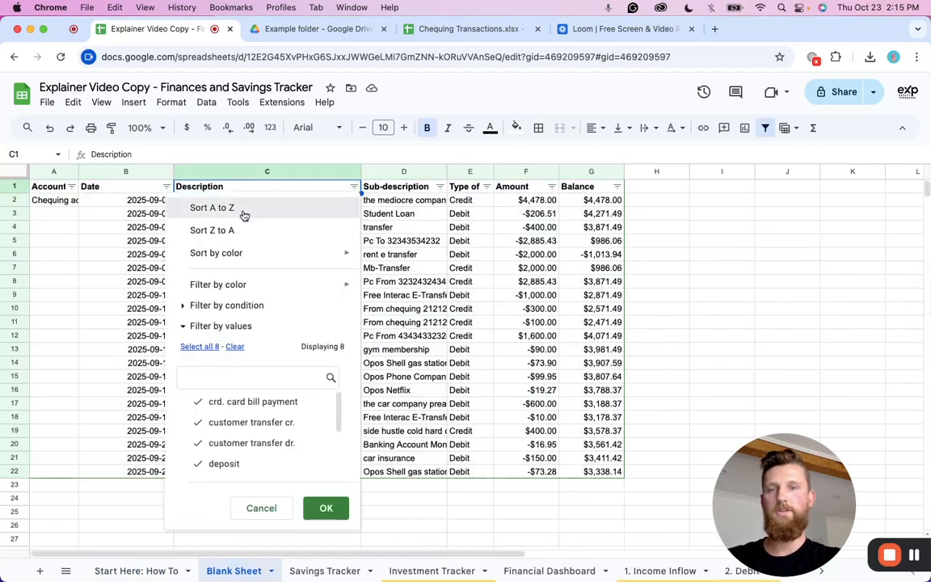
click(243, 213)
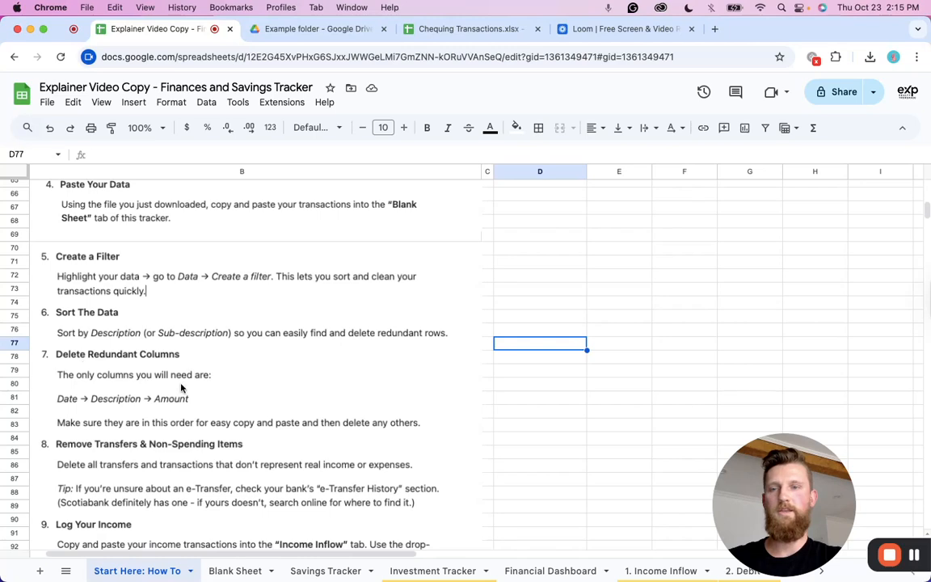
Delete the Account column from the Blank Sheet data.
click(242, 570)
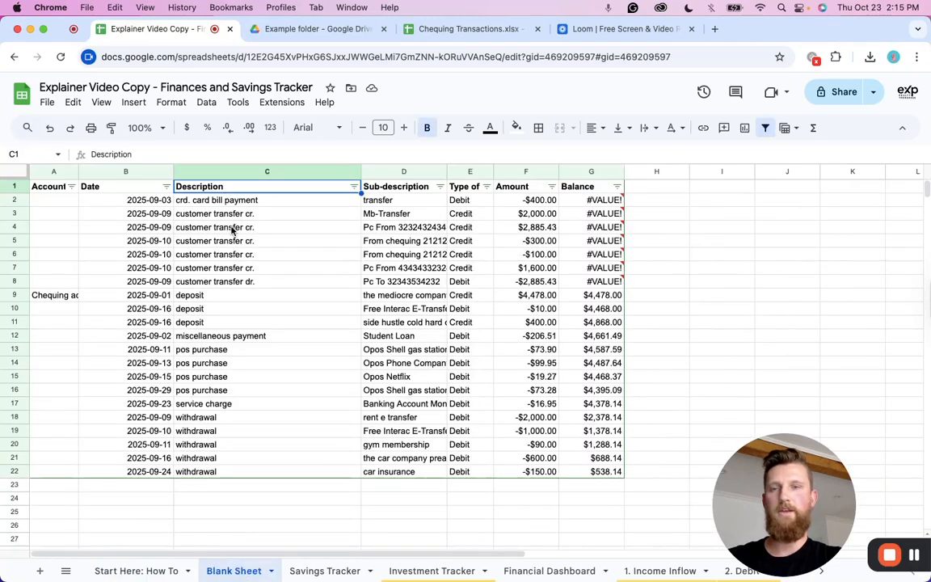
click(59, 171)
right_click(59, 171)
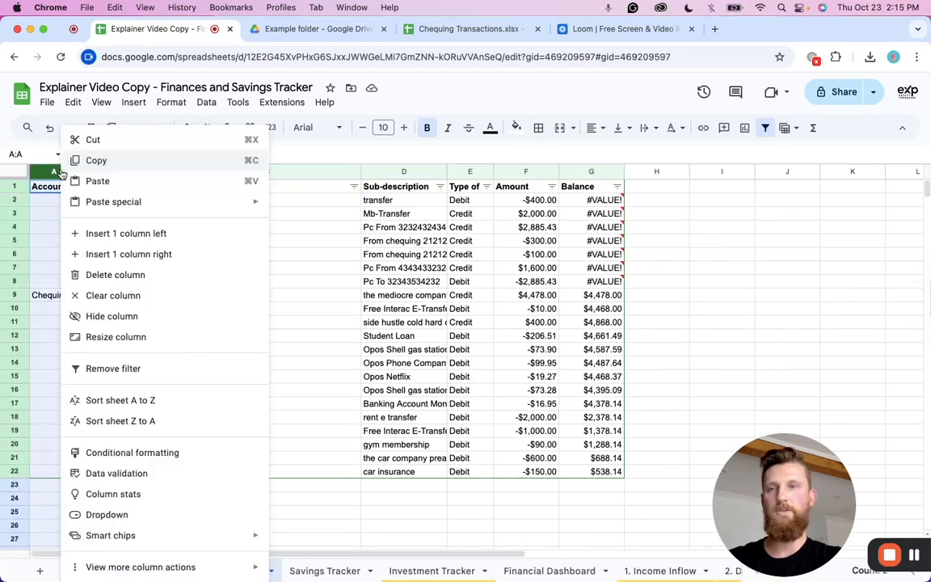
click(105, 277)
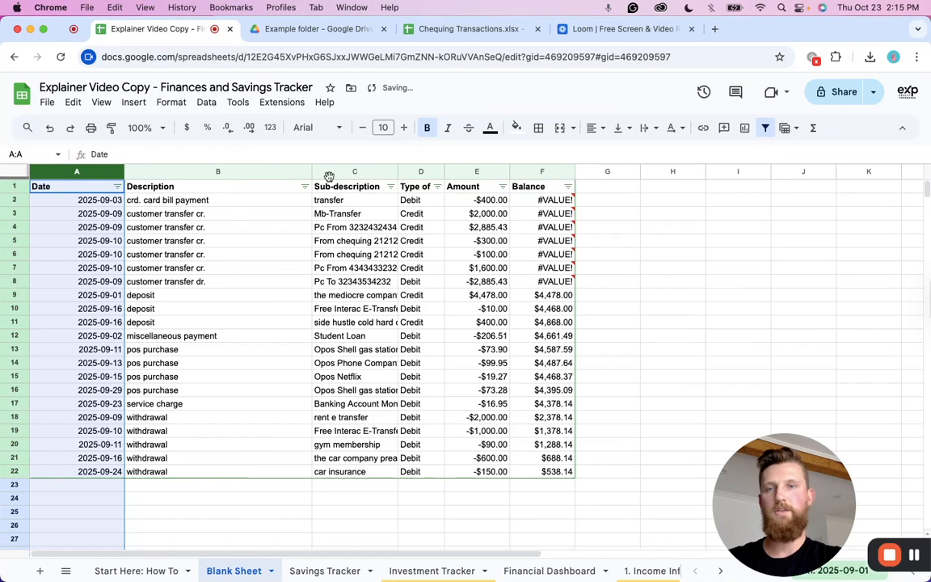
Delete the Type of Transaction and Balance columns.
click(415, 170)
right_click(414, 171)
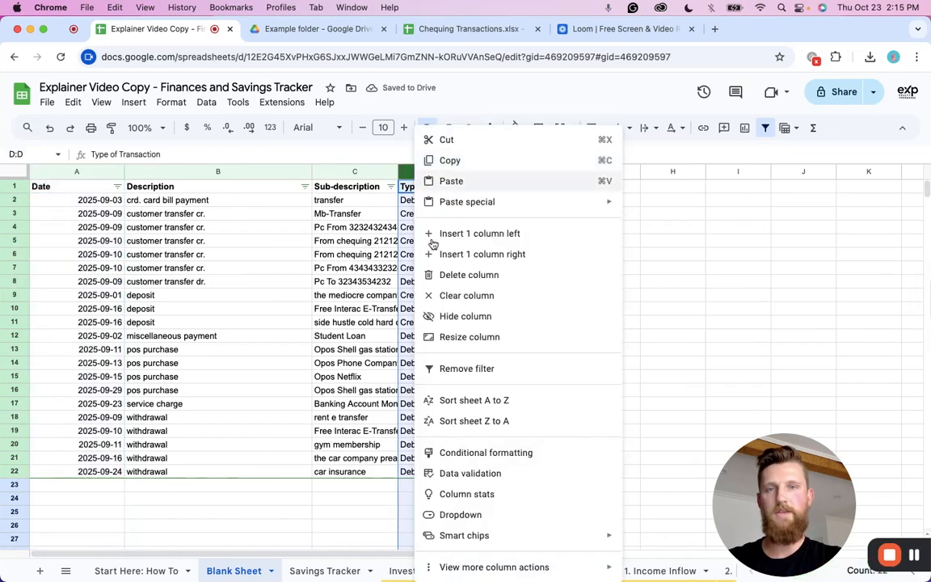
click(449, 274)
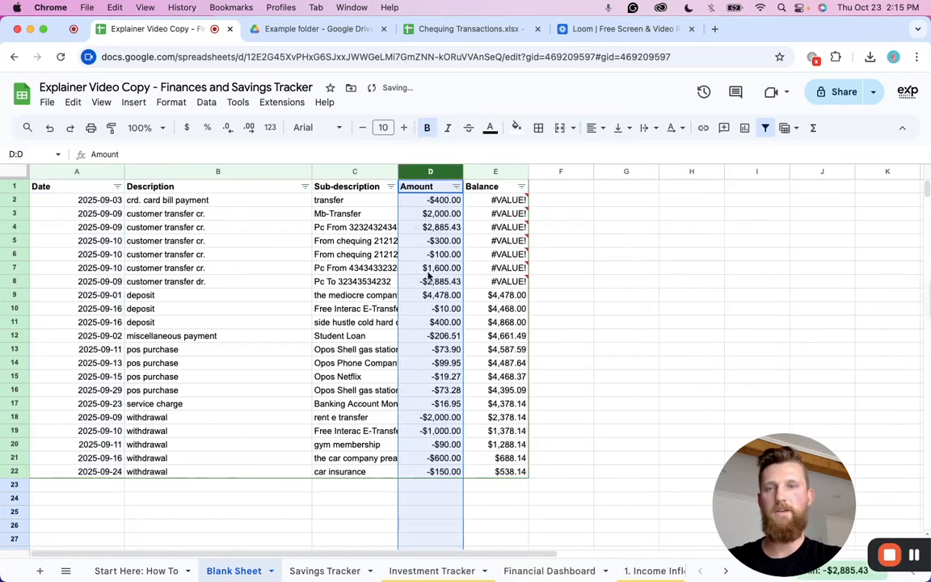
click(496, 171)
right_click(495, 172)
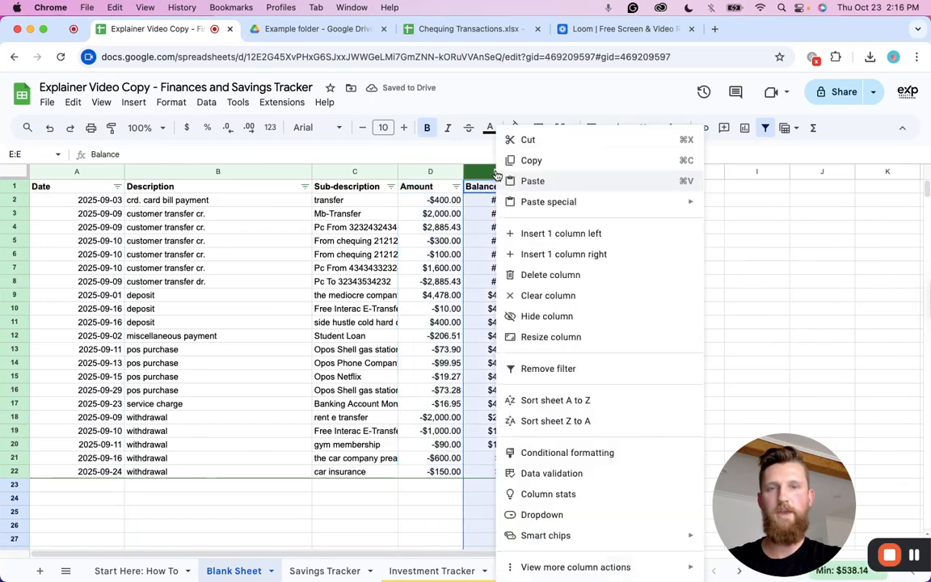
click(533, 277)
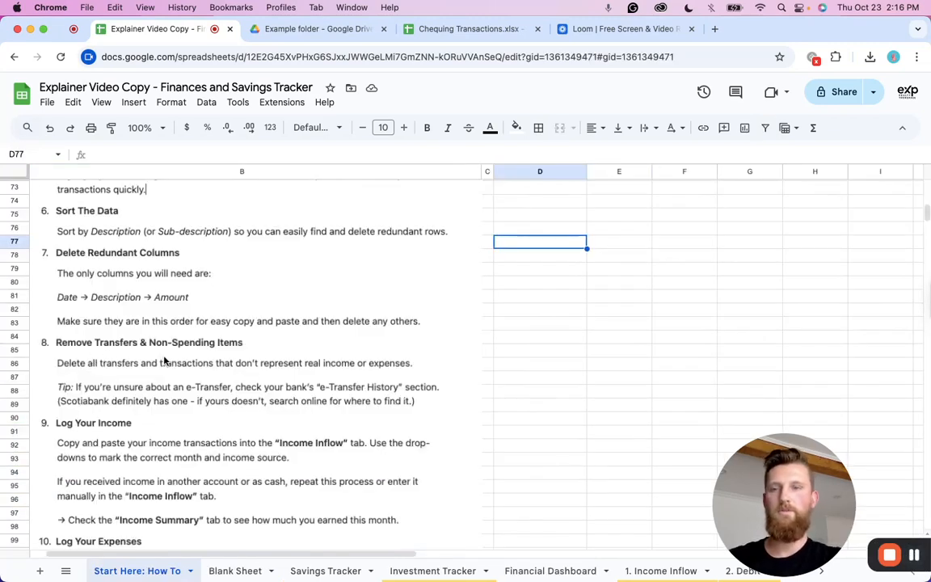
Delete the crd. card bill payment row.
click(246, 572)
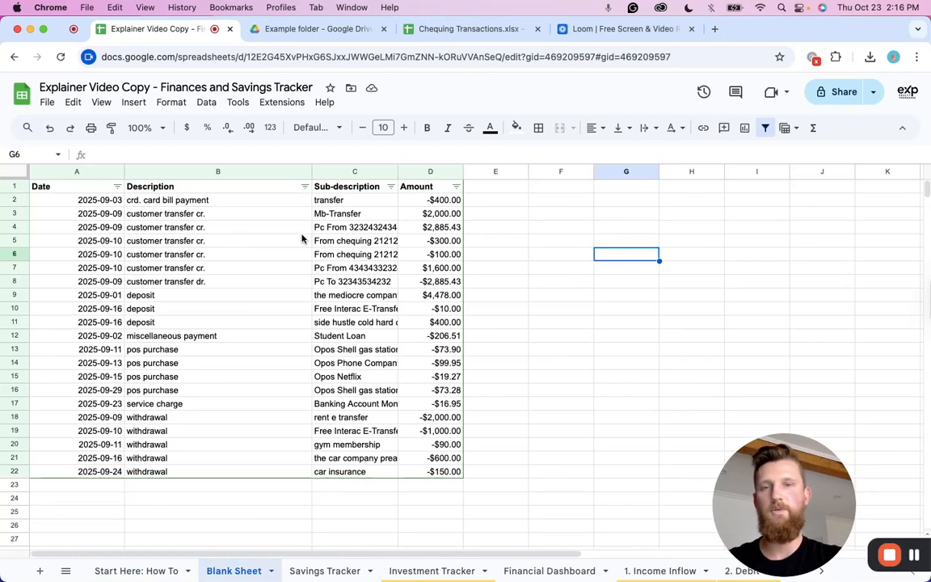
click(157, 201)
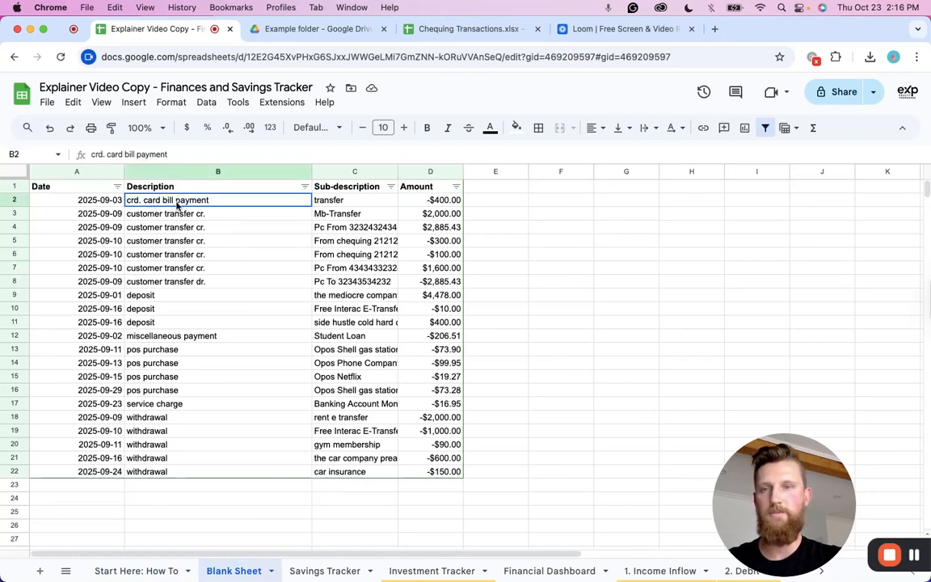
click(14, 201)
right_click(16, 201)
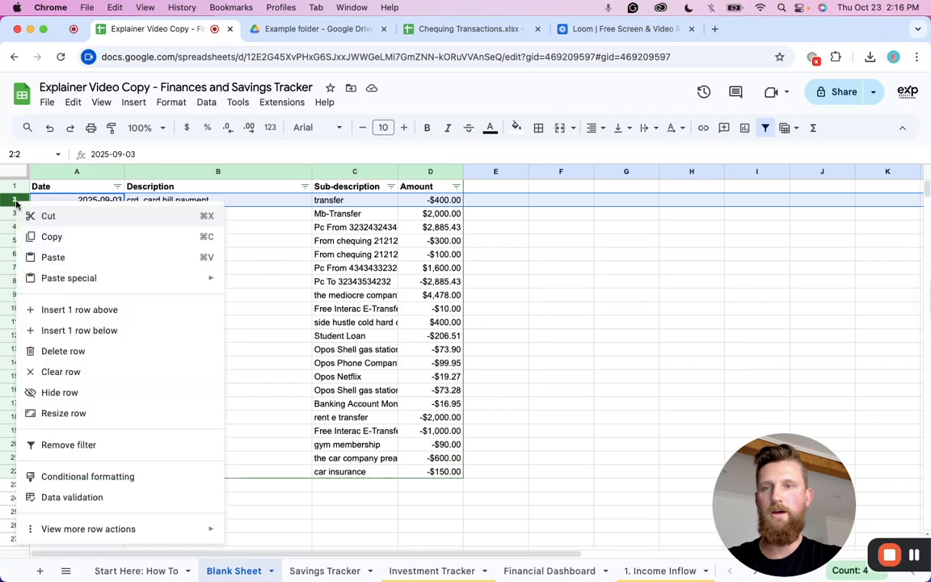
click(74, 352)
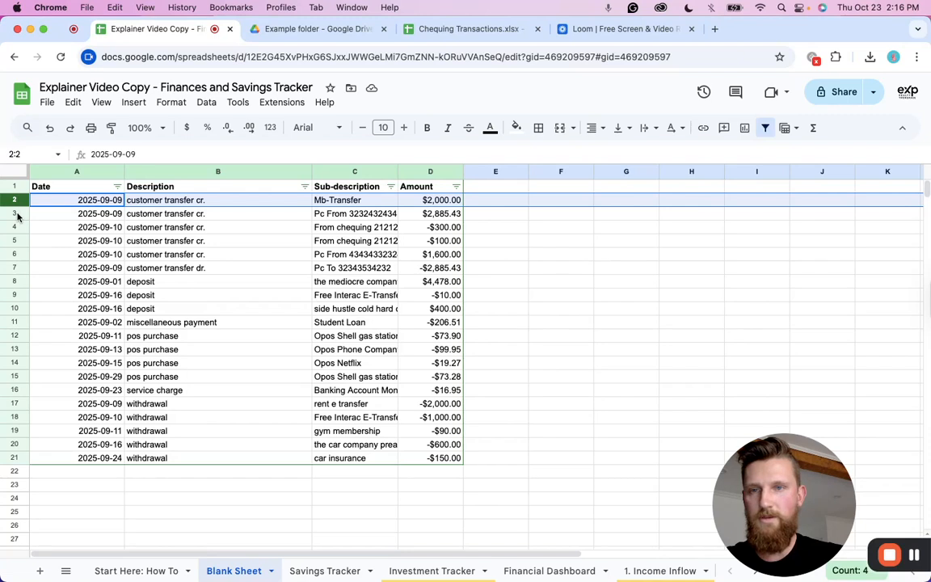
Select the Mb-Transfer, Pc From and Pc To customer transfer rows and delete them together.
super+click(14, 213)
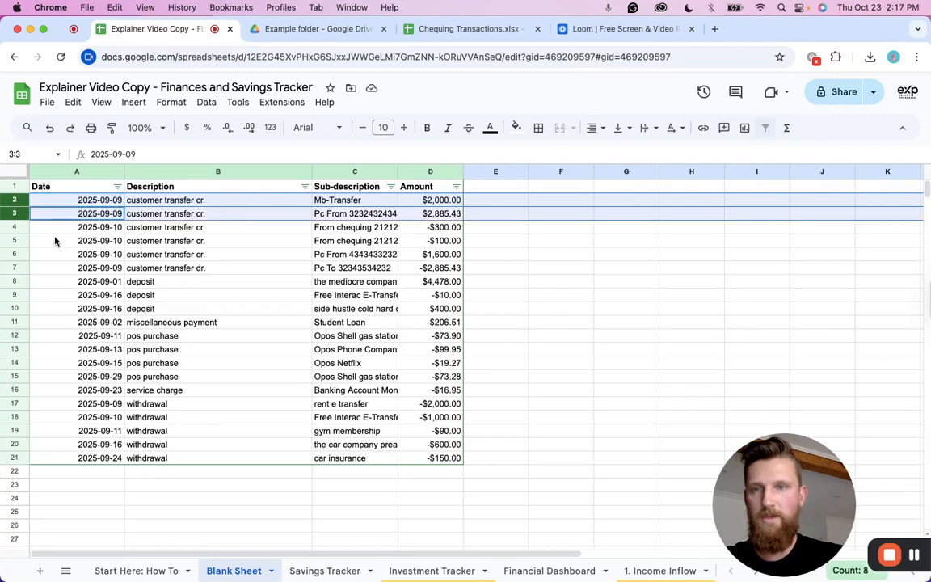
super+click(17, 255)
super+click(18, 267)
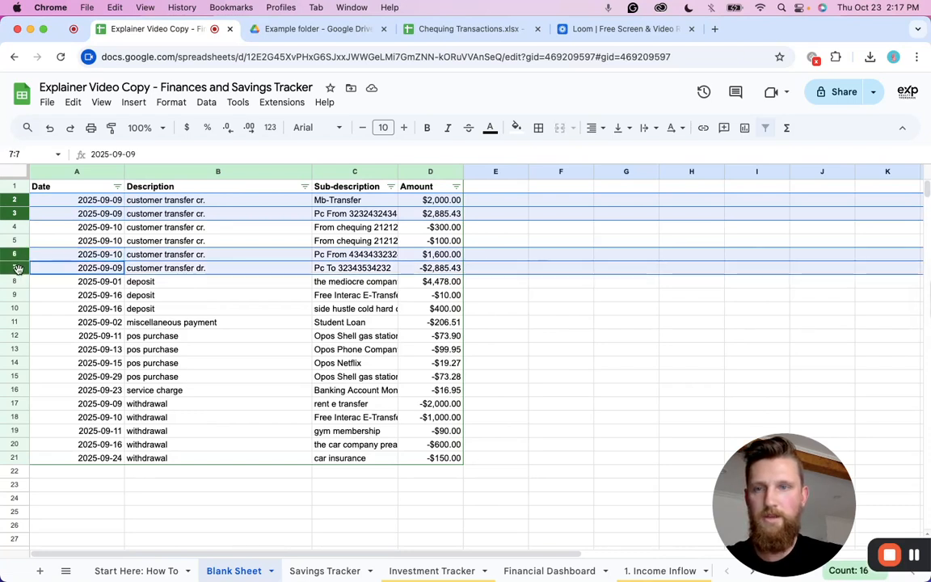
right_click(18, 267)
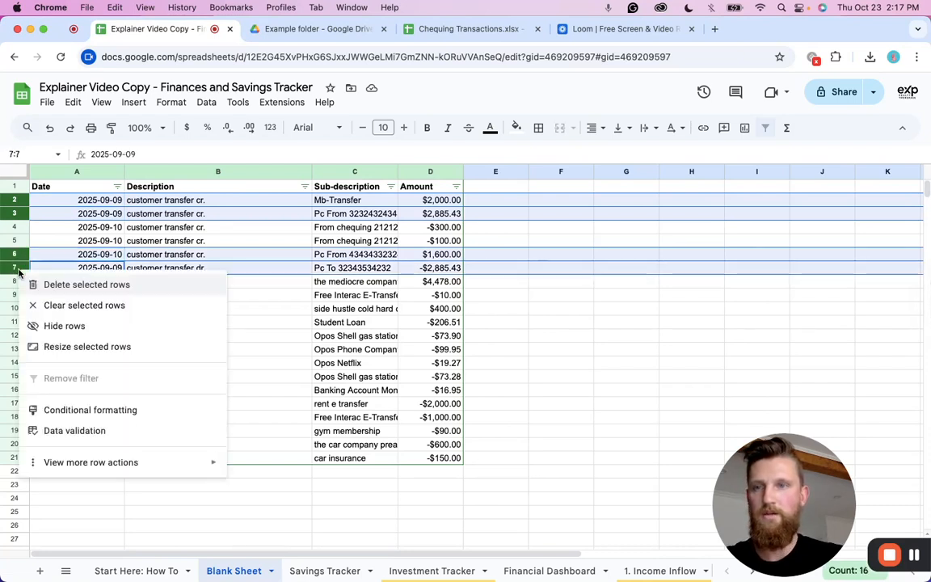
click(68, 283)
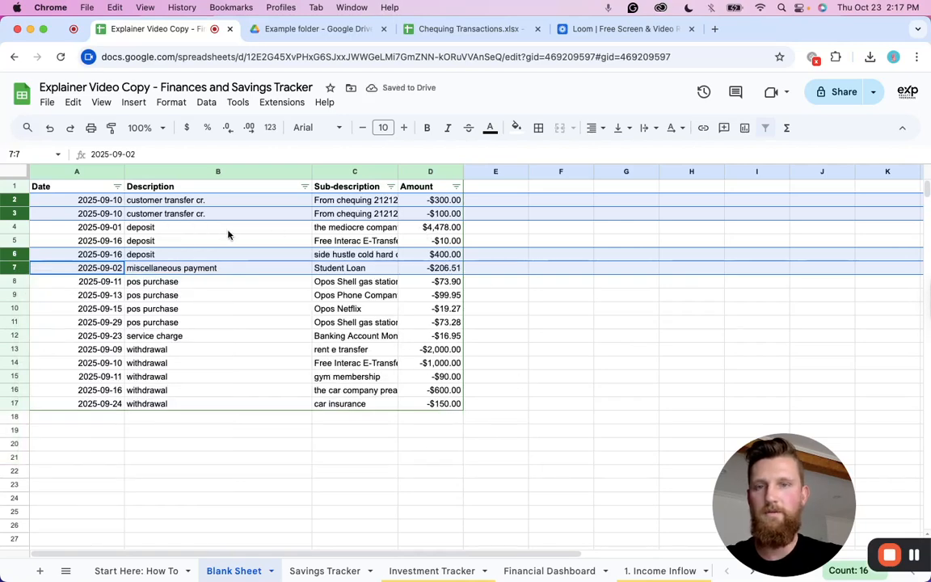
Auto-fit the Sub-description column width to show full descriptions.
click(248, 231)
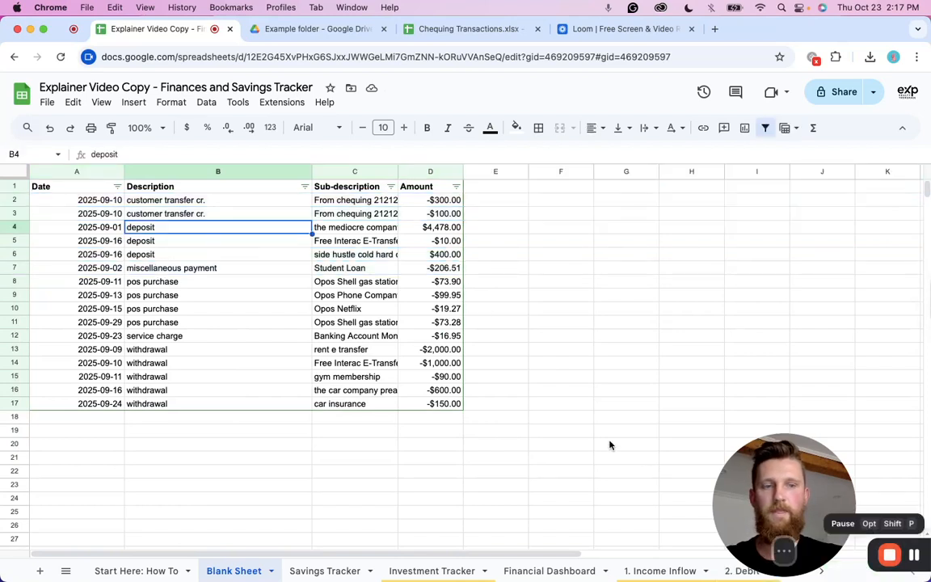
click(154, 202)
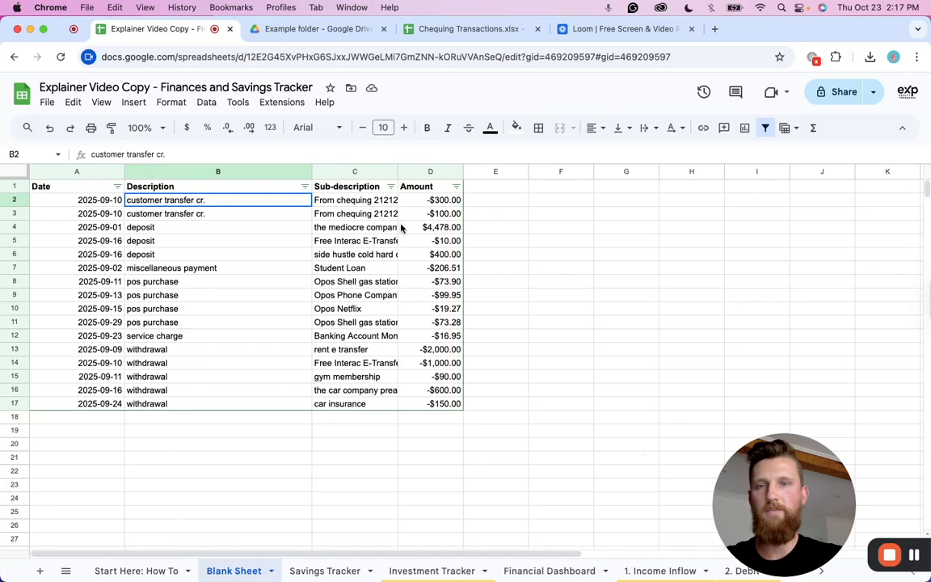
shift+click(449, 216)
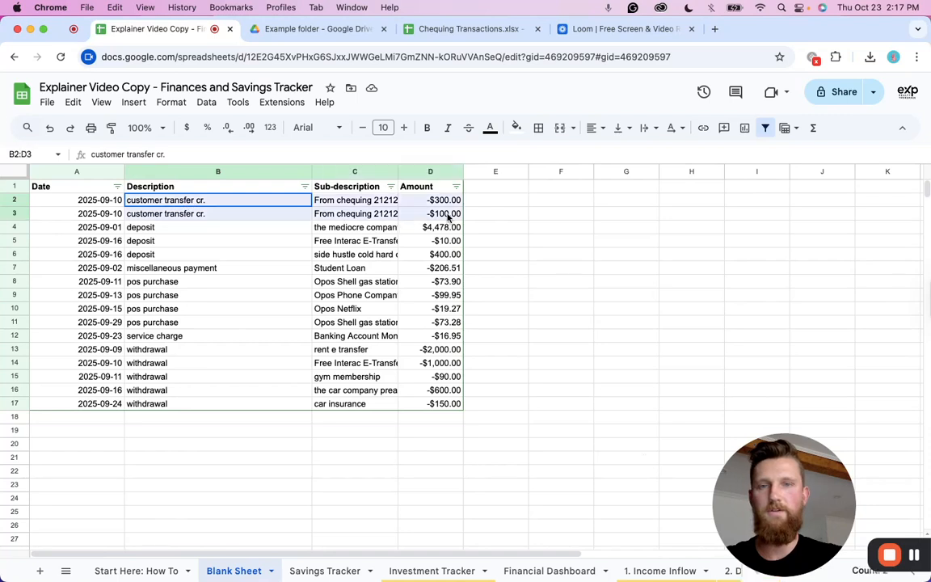
double_click(396, 171)
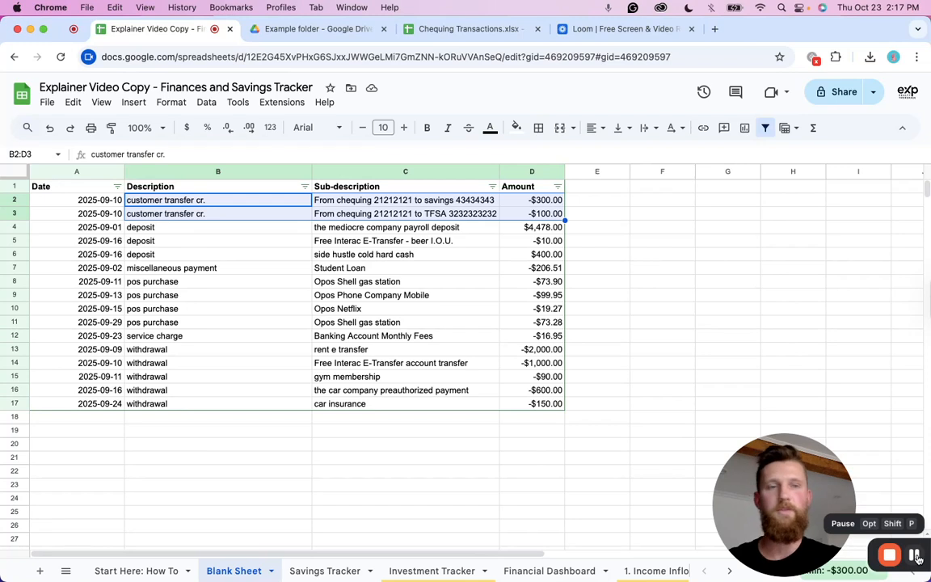
Sort the transactions by Amount from A to Z using the column's filter.
click(242, 227)
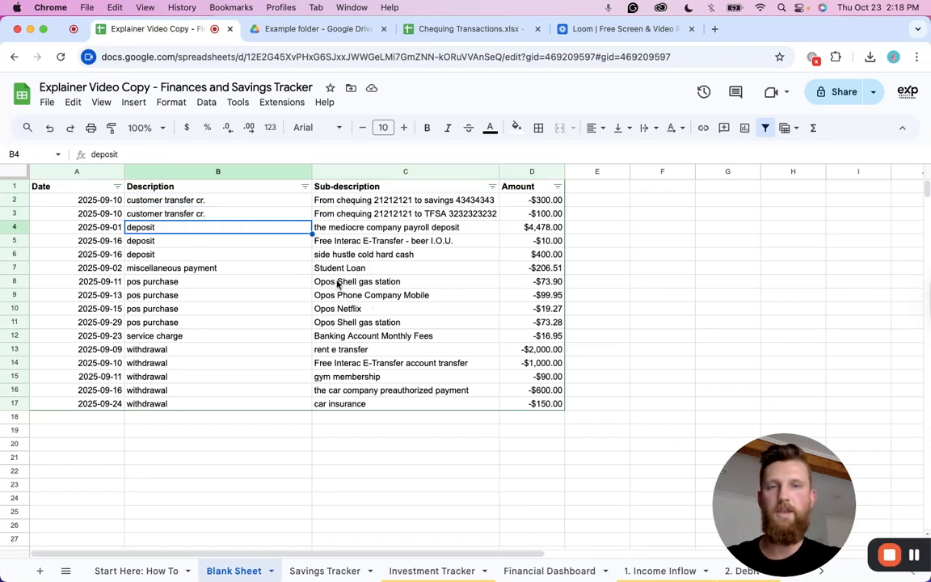
click(559, 188)
click(457, 212)
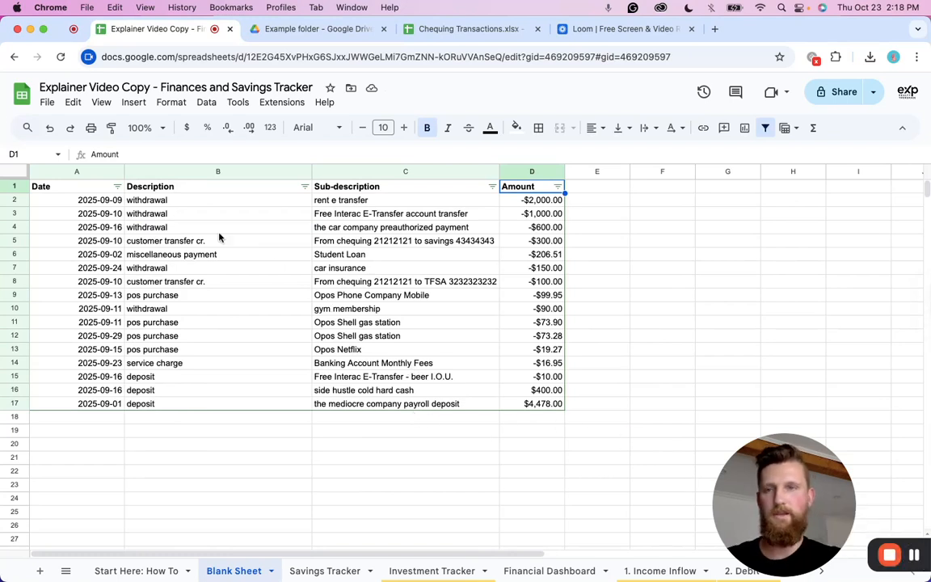
Delete the Description column, leaving Date, Sub-description and Amount.
click(187, 171)
right_click(198, 172)
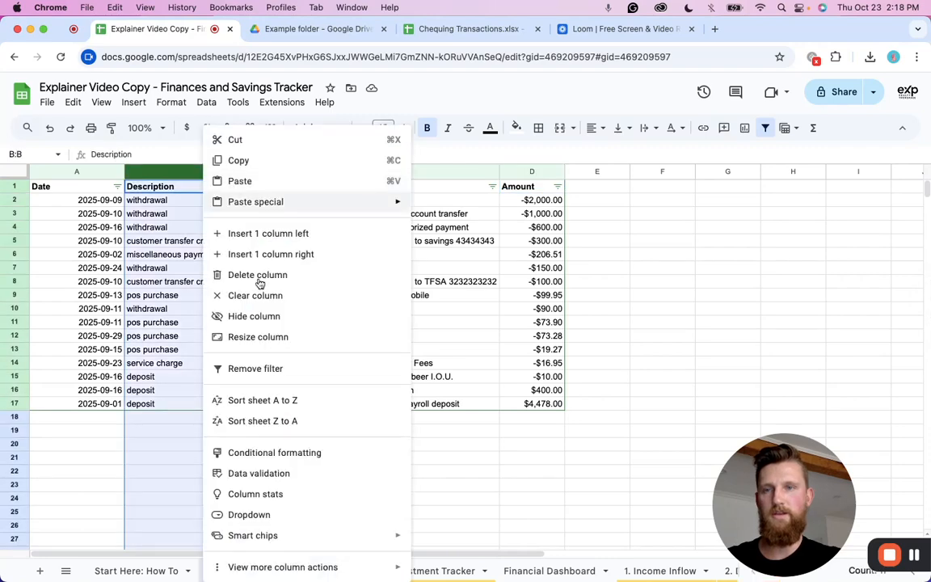
click(234, 275)
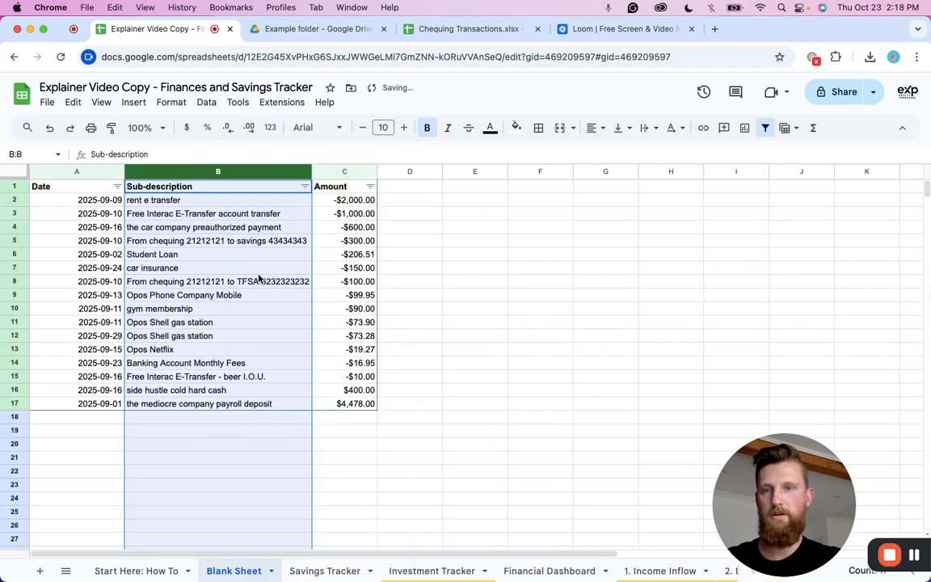
Examine the 1. Income Inflow tab's layout before returning to the Blank Sheet.
click(511, 321)
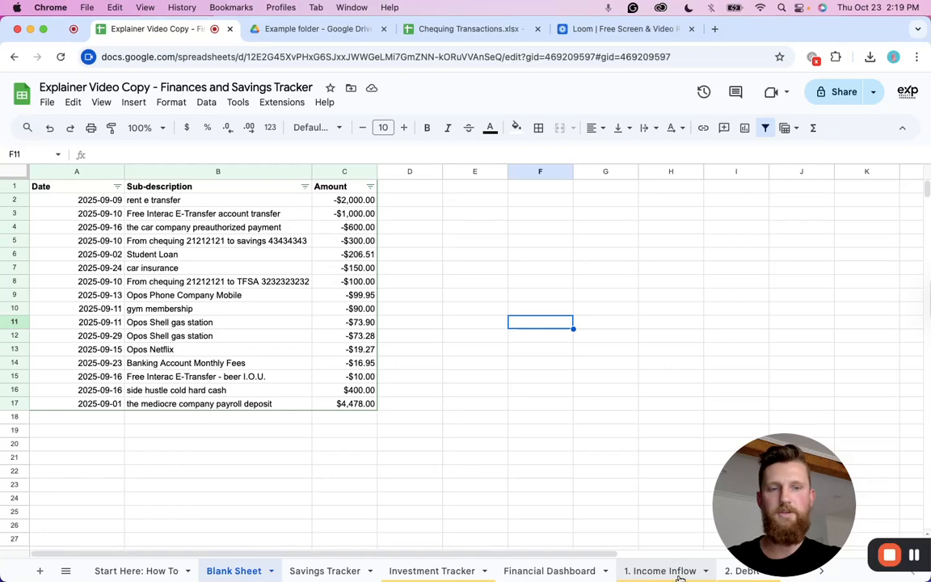
scroll(647, 572, right, 3)
click(592, 570)
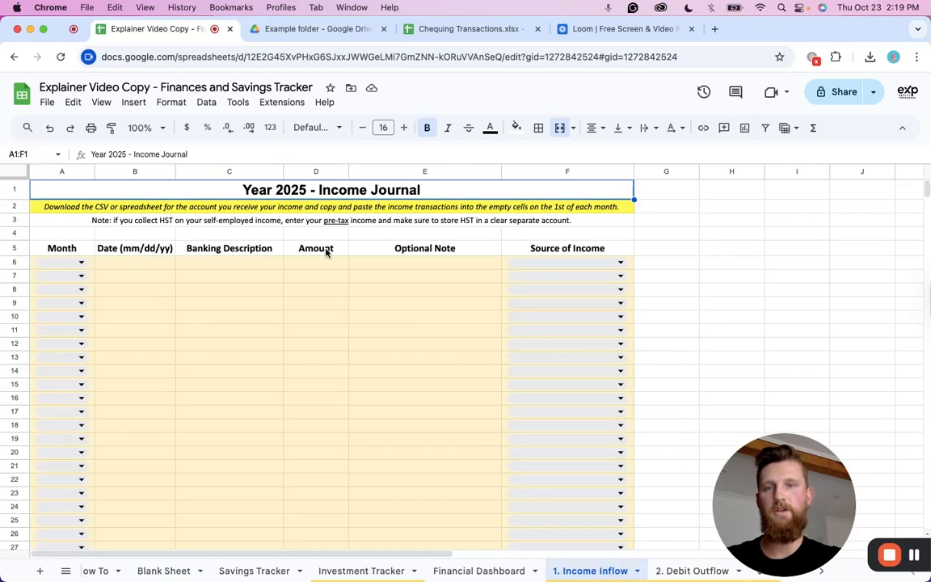
scroll(233, 570, left, 3)
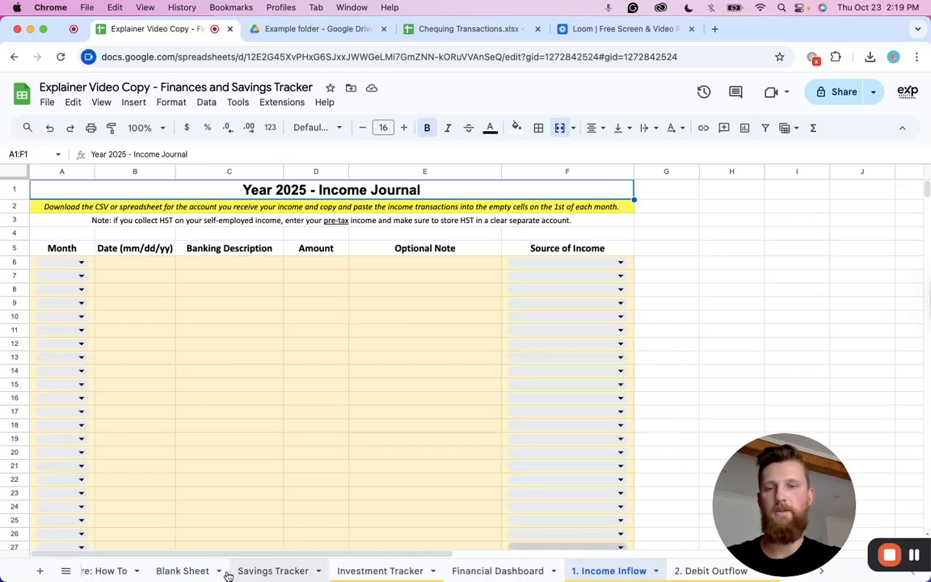
click(228, 573)
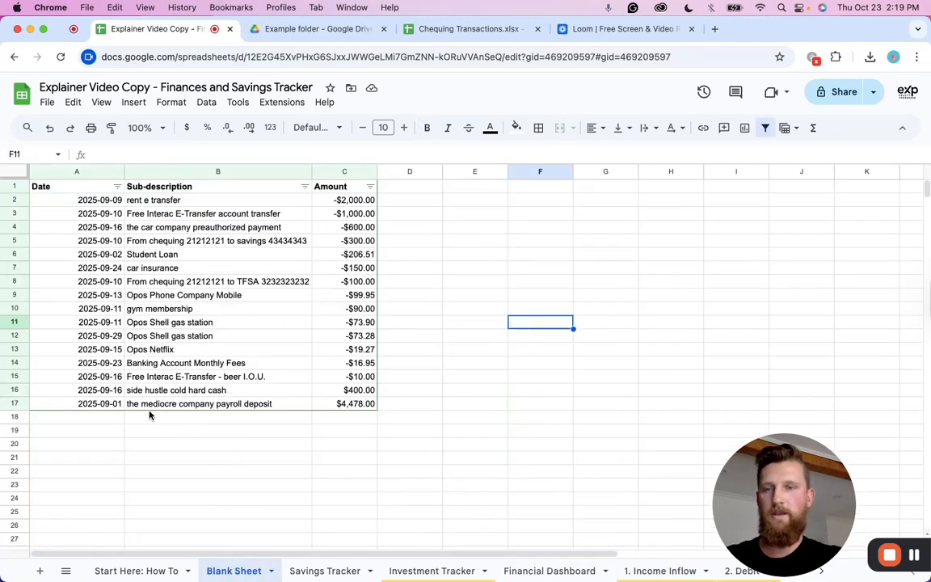
Copy the side hustle and payroll income rows and switch to the 1. Income Inflow tab.
drag(111, 394, 351, 409)
key(cmd+c)
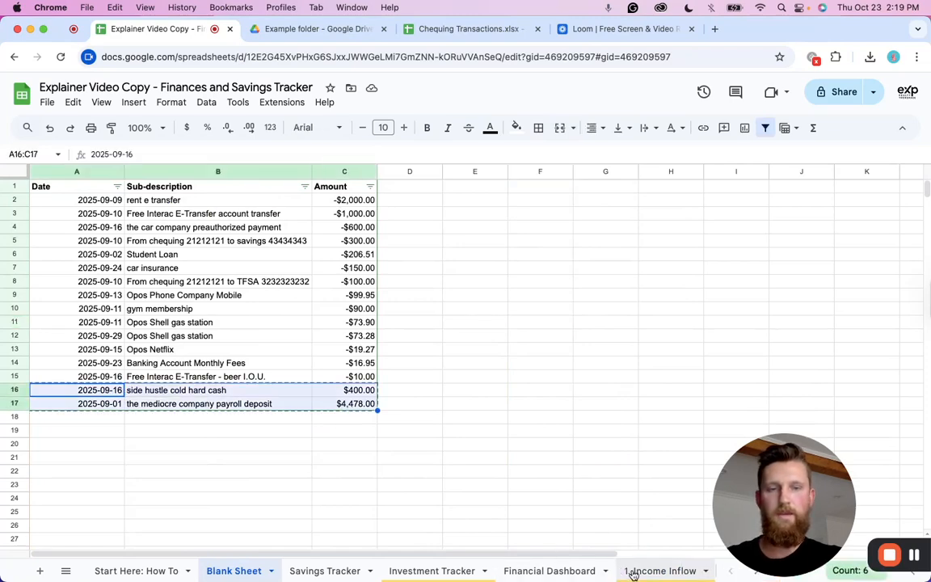
click(646, 571)
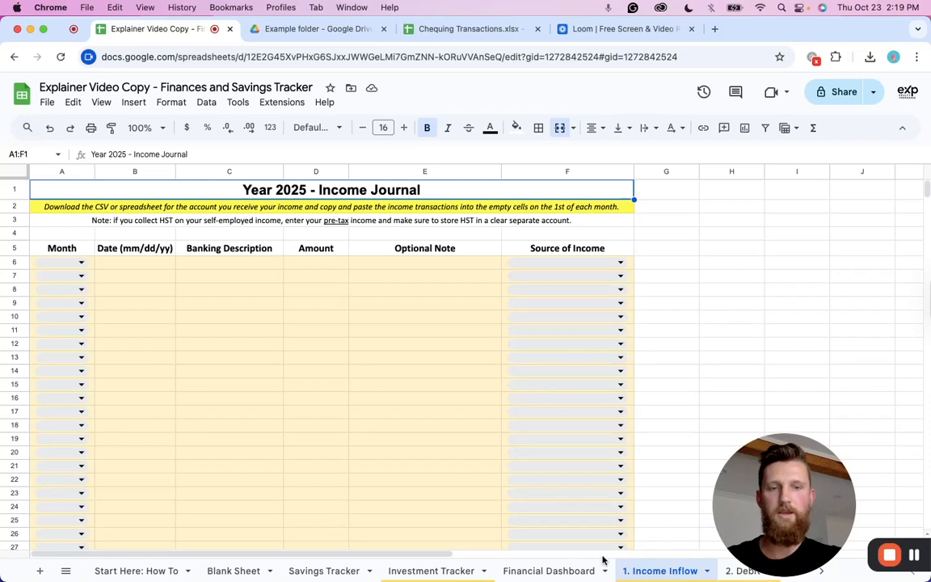
click(135, 266)
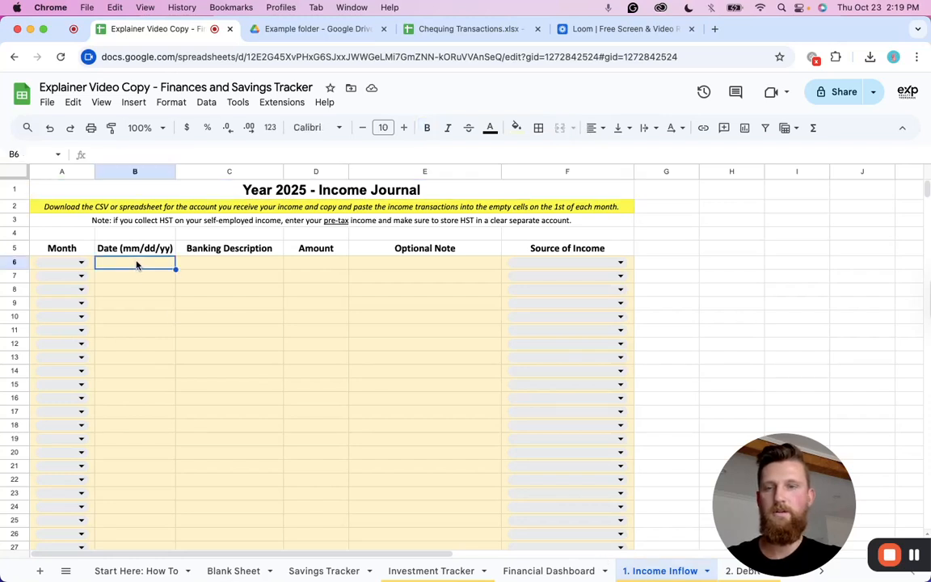
key(cmd+v)
click(292, 346)
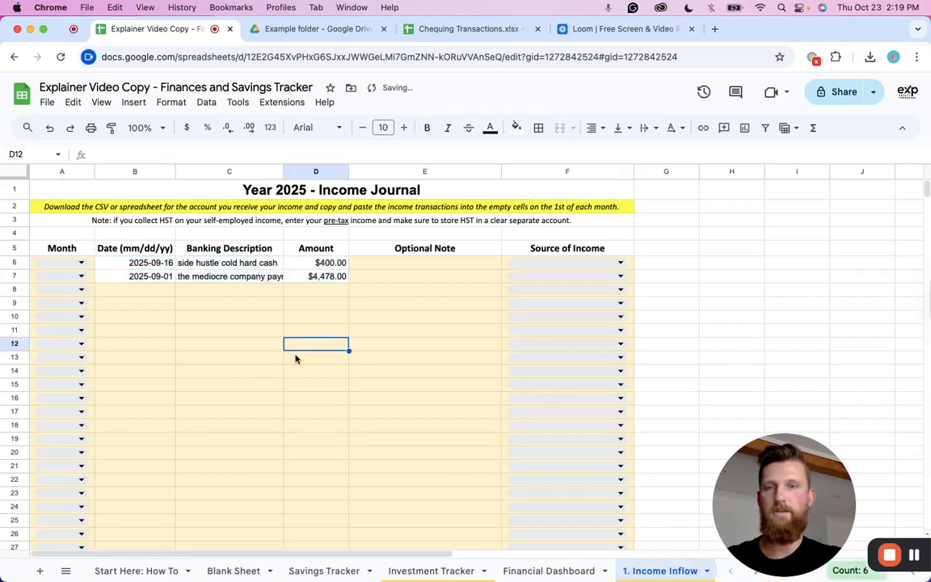
click(324, 276)
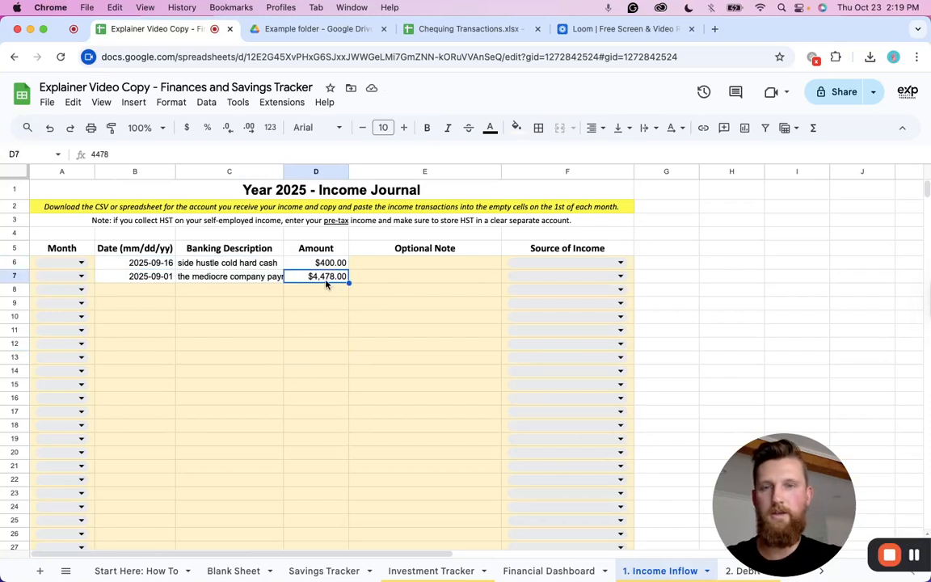
right_click(320, 293)
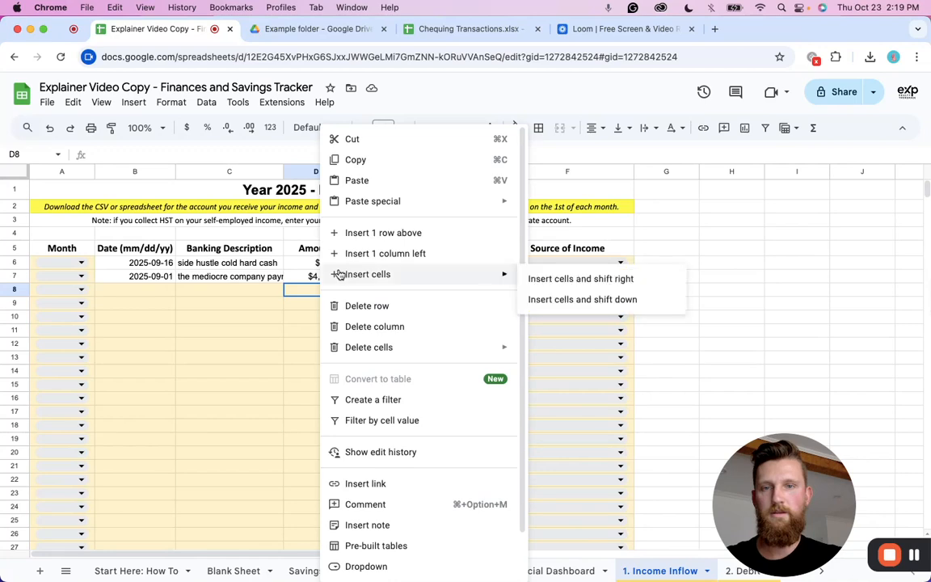
click(279, 321)
key(super+z)
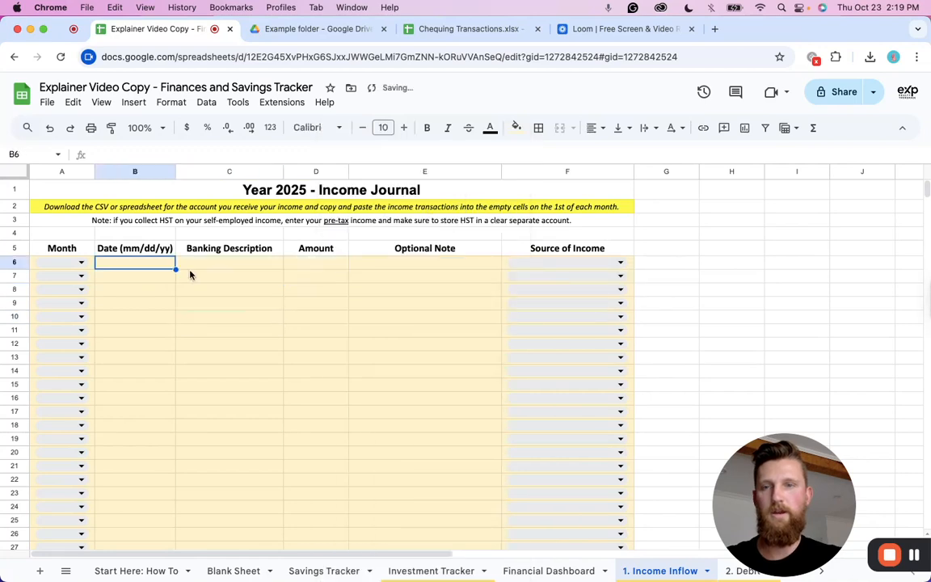
Paste the copied income rows as values only starting at the first Date cell of the income journal.
right_click(160, 265)
mouse_move(216, 207)
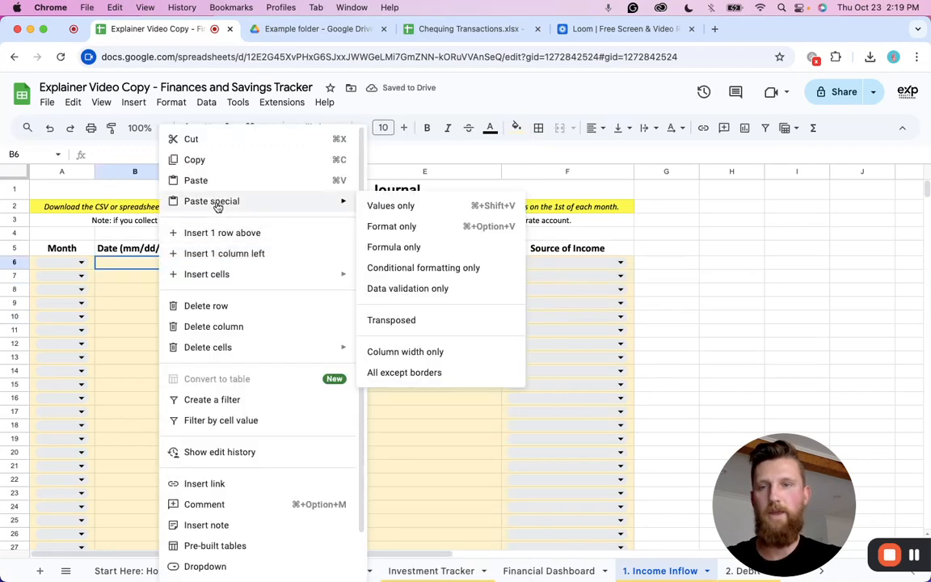
click(391, 206)
click(323, 334)
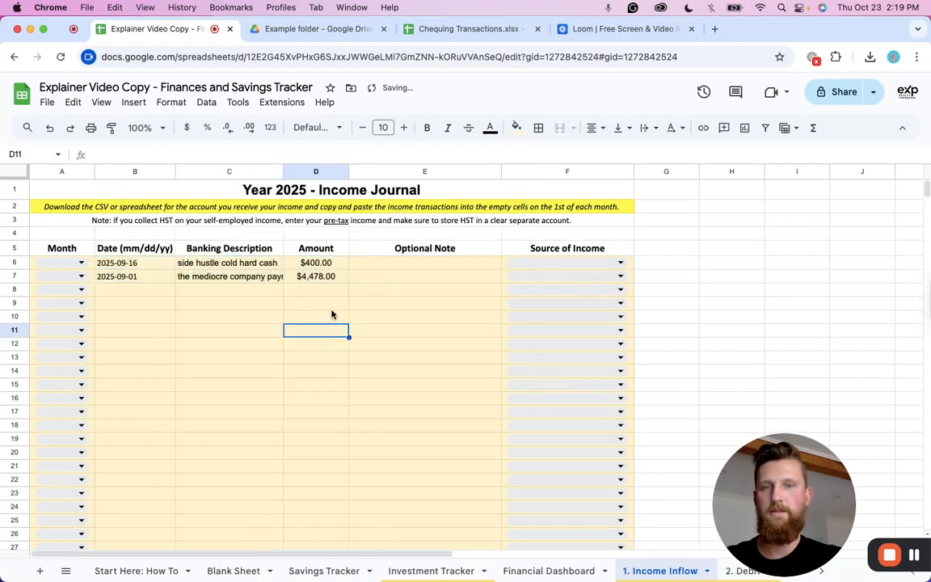
Copy both banking descriptions into their Optional Note cells and widen the Banking Description column.
click(423, 264)
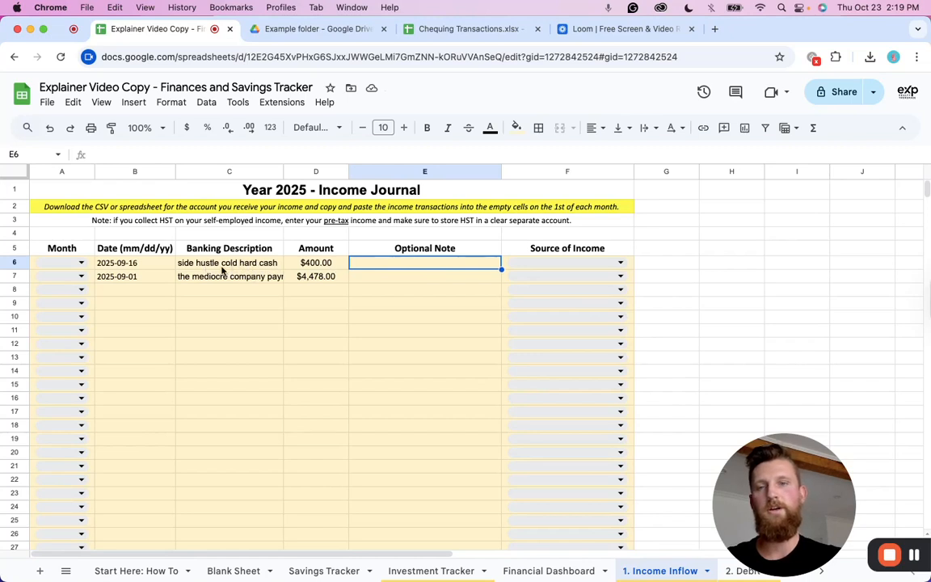
click(222, 265)
key(cmd+c)
click(378, 264)
key(cmd+v)
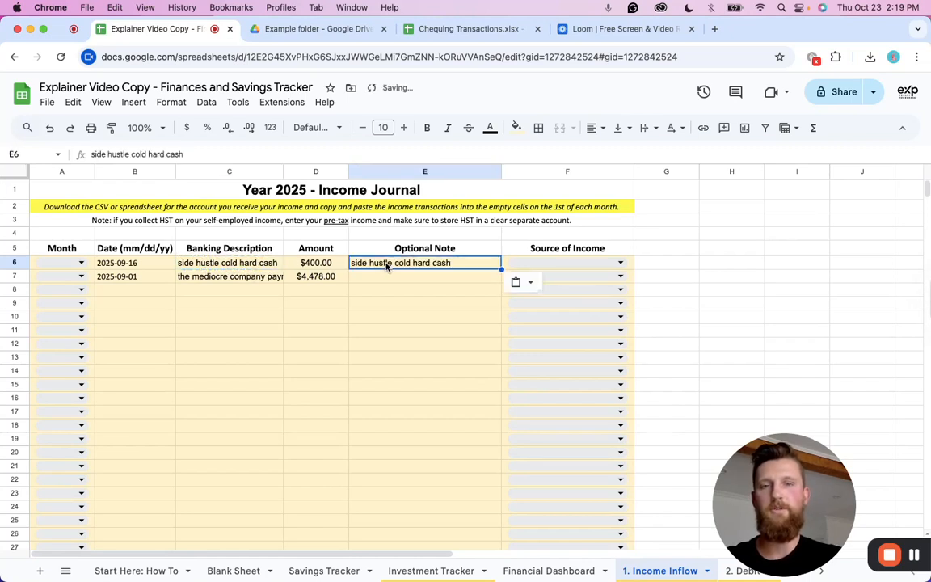
click(410, 278)
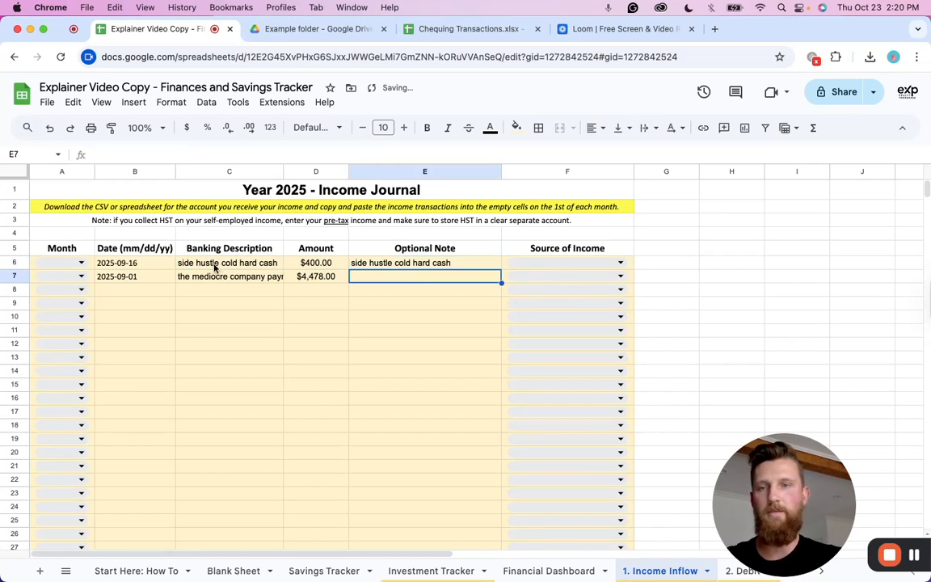
click(236, 278)
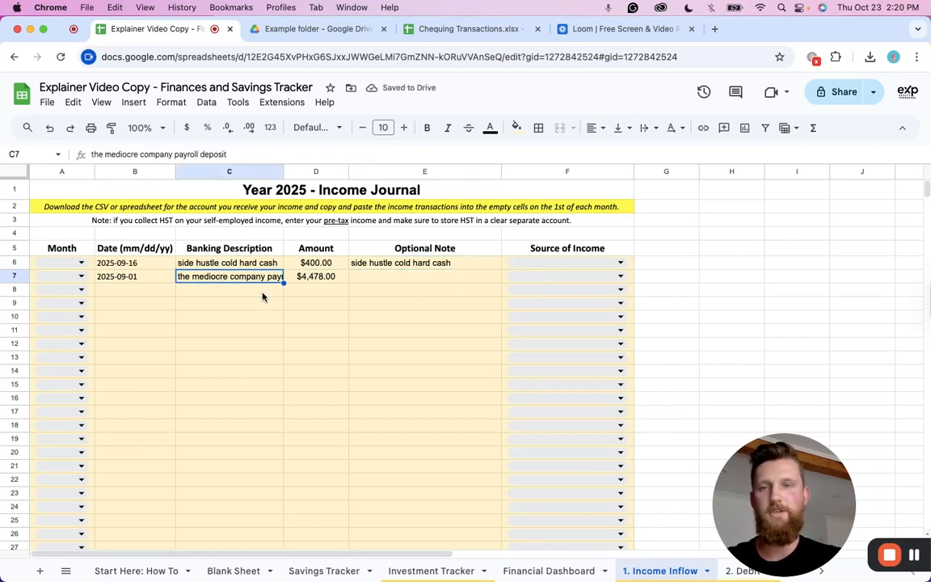
key(cmd+c)
click(370, 281)
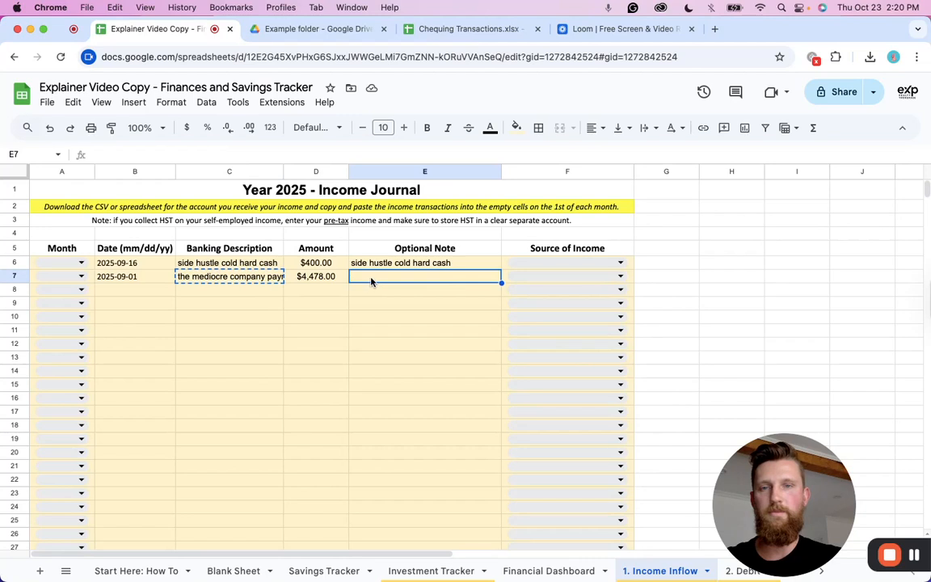
key(cmd+v)
click(311, 315)
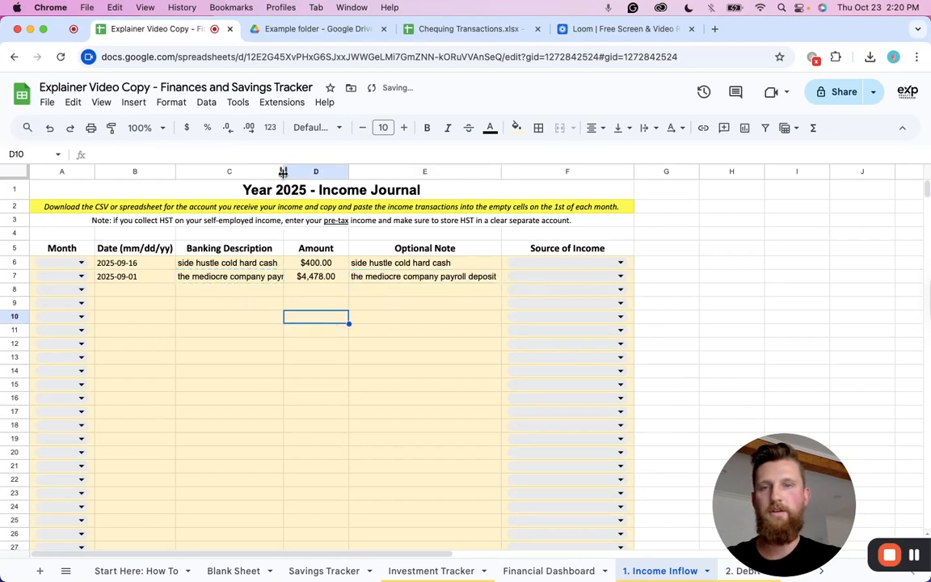
drag(283, 171, 320, 171)
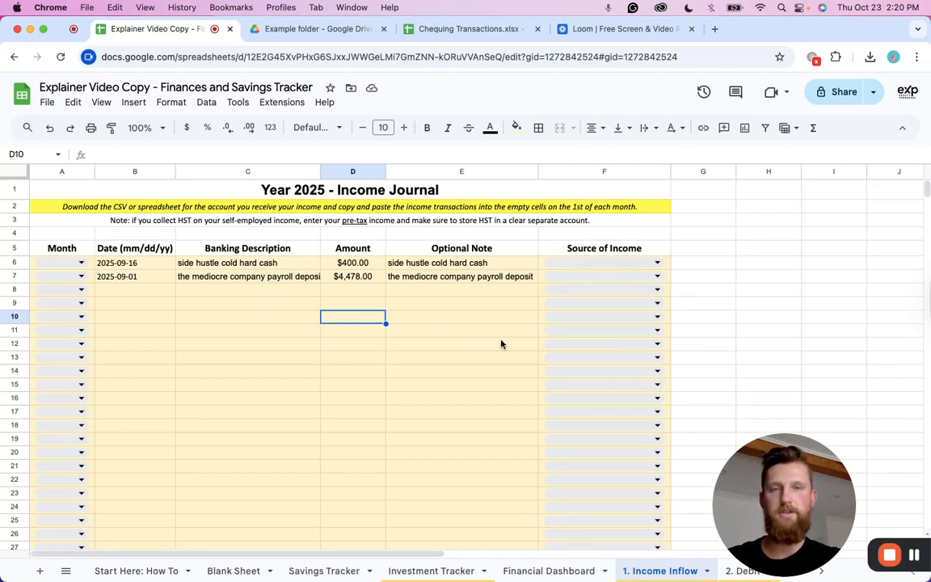
Set the source of income to Self-Employment Income for the side hustle row and Employment Income for the payroll row.
click(599, 264)
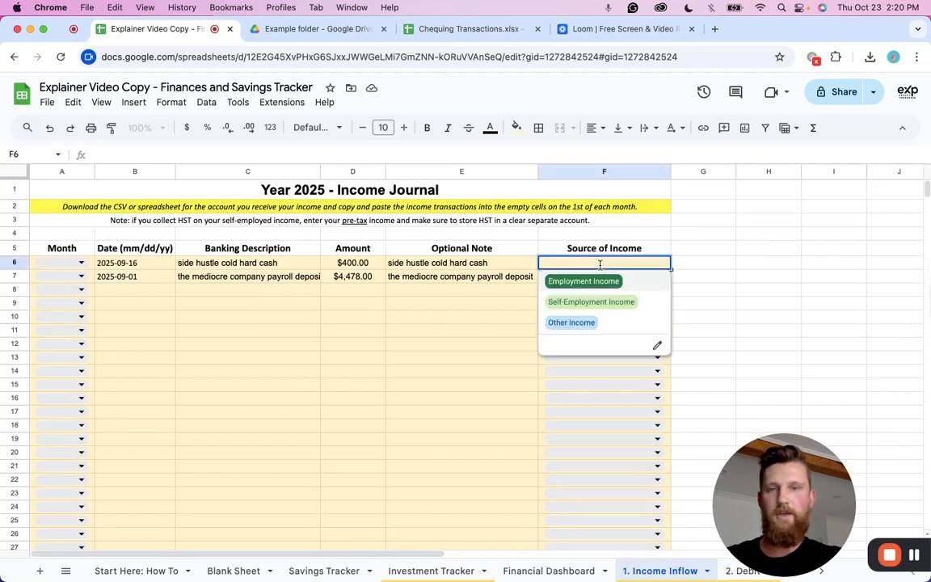
click(600, 306)
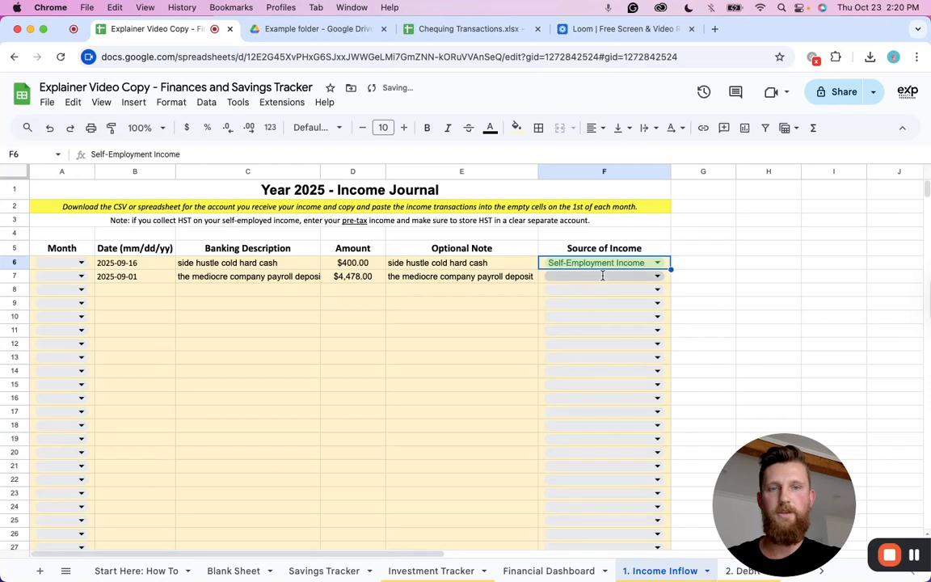
double_click(603, 276)
click(583, 295)
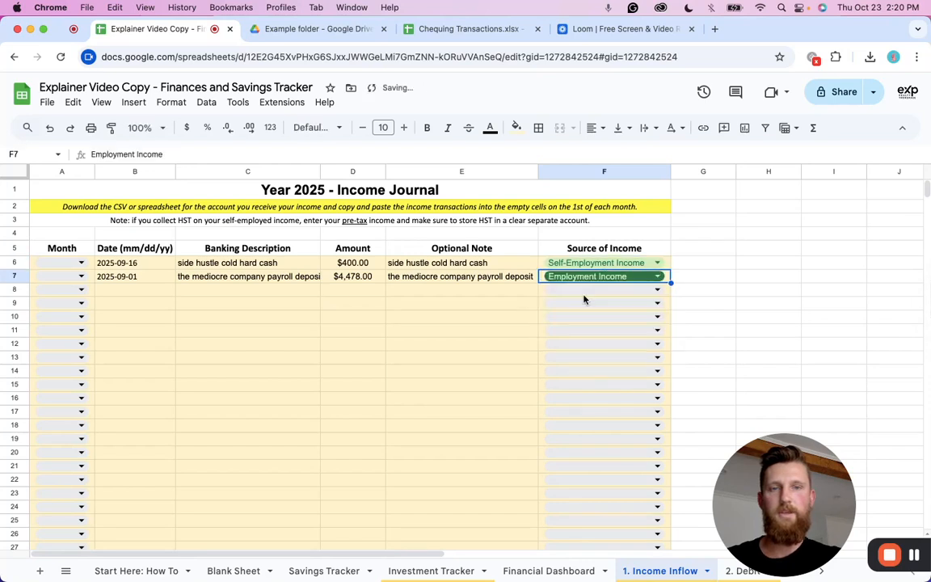
Set the Month to September for both income rows.
double_click(65, 277)
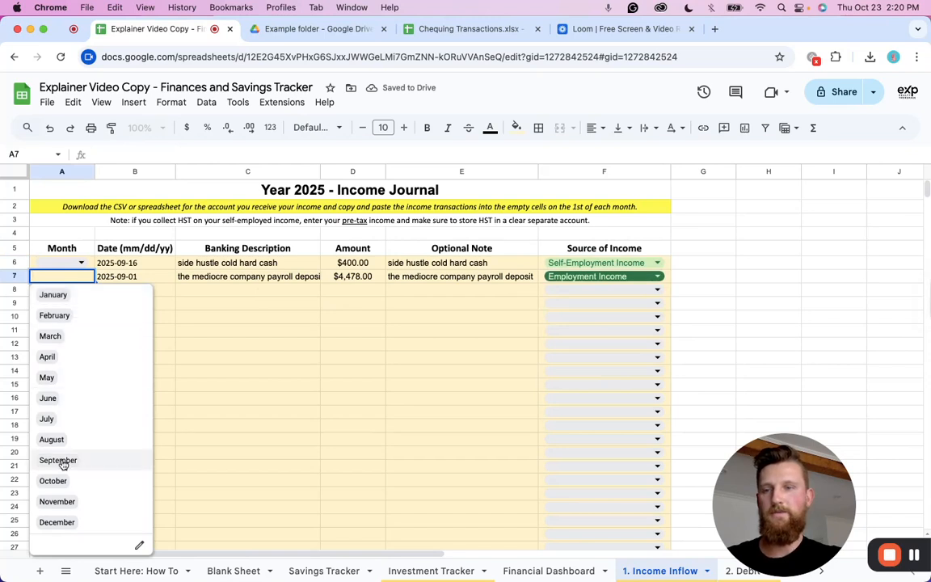
click(58, 460)
double_click(62, 263)
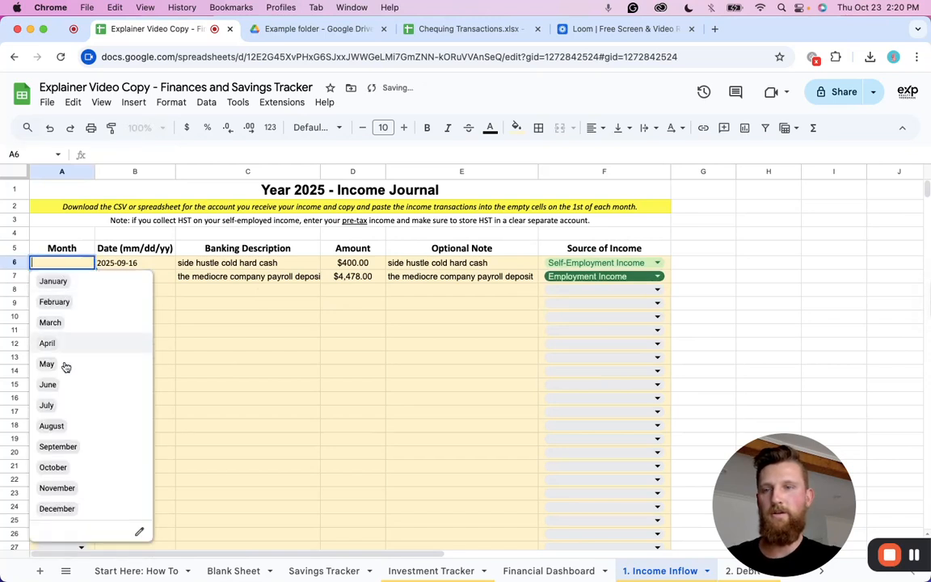
click(64, 449)
click(255, 335)
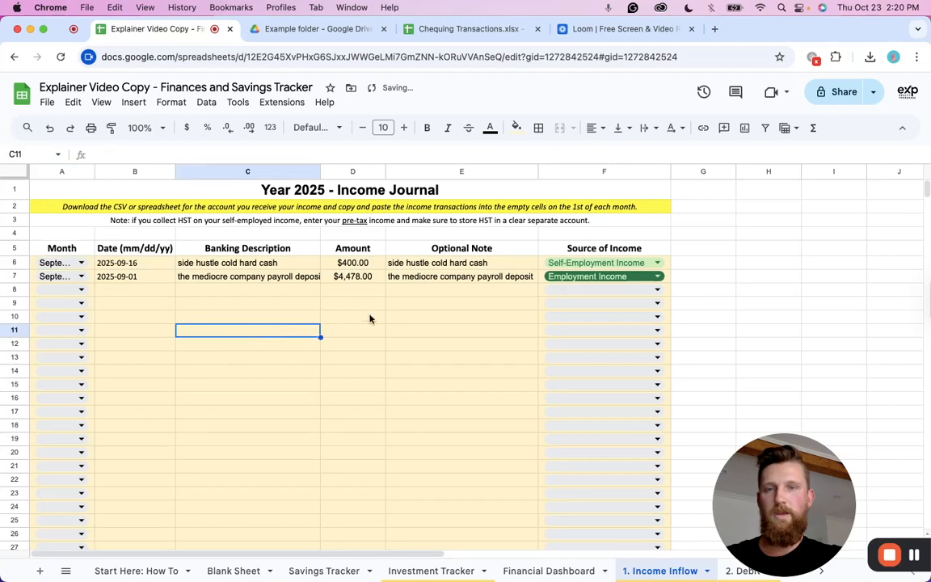
Copy the fourteen expense rows from the Blank Sheet and switch to the 2. Debit Outflow tab.
click(243, 571)
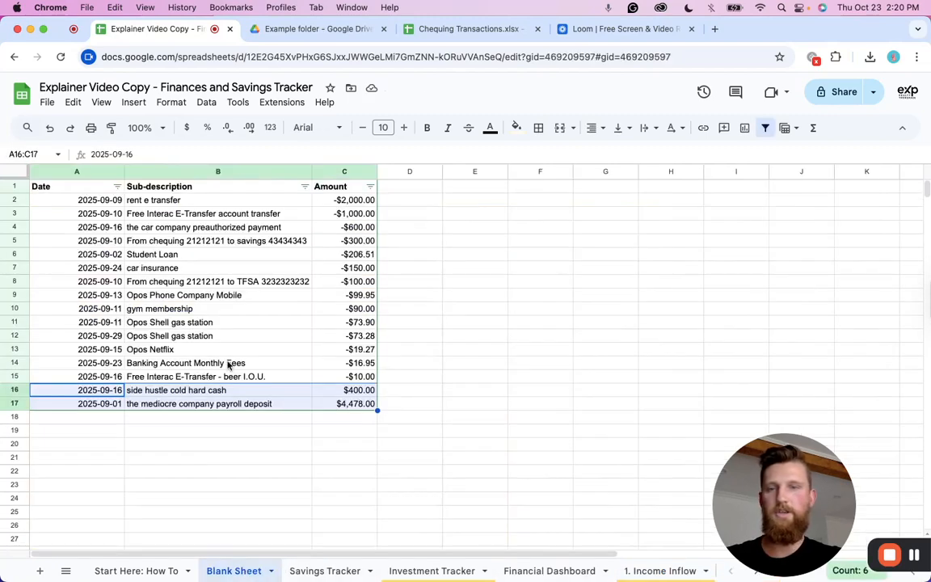
drag(103, 201, 360, 380)
key(super+c)
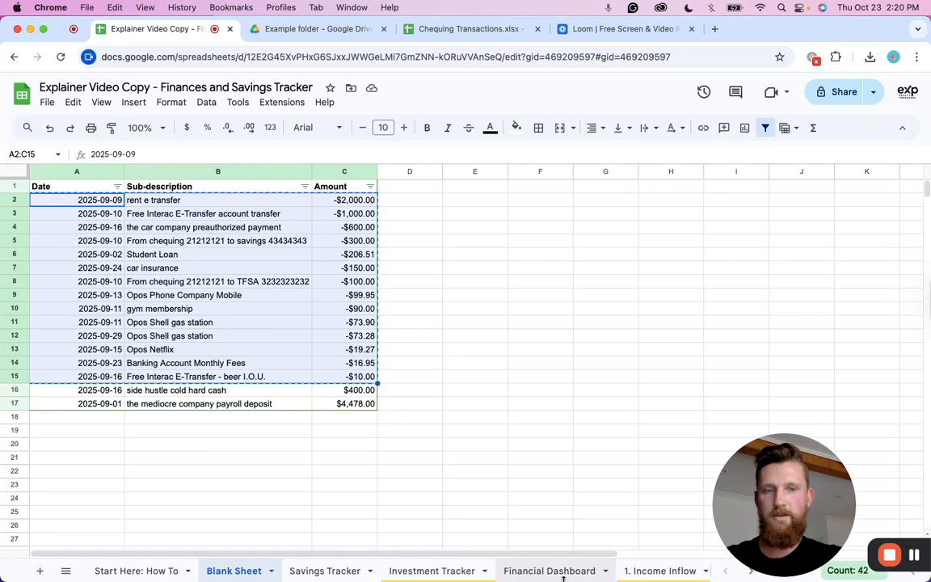
scroll(614, 570, right, 3)
click(638, 572)
click(129, 235)
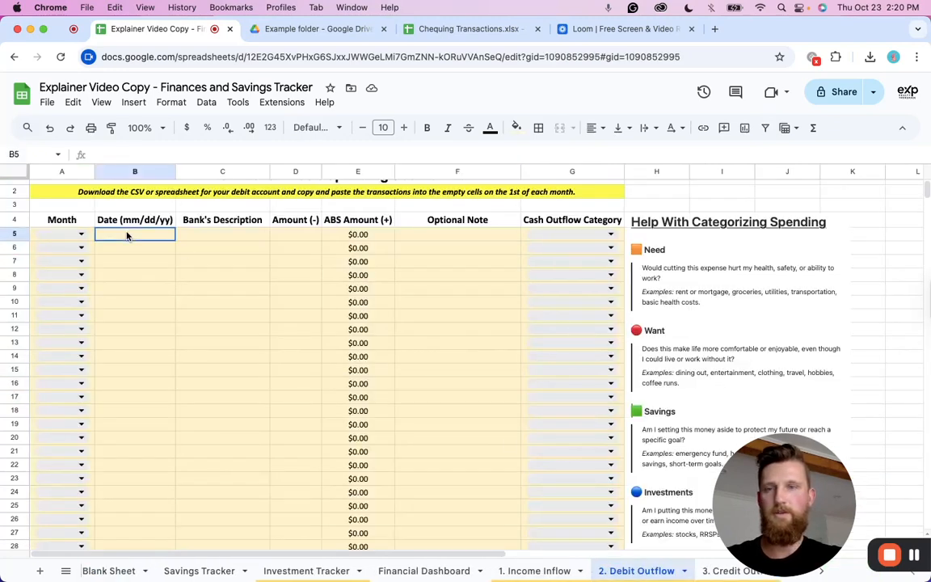
Paste the expense rows as values only starting at the first Date cell of the Debit Outflow sheet.
key(super+v)
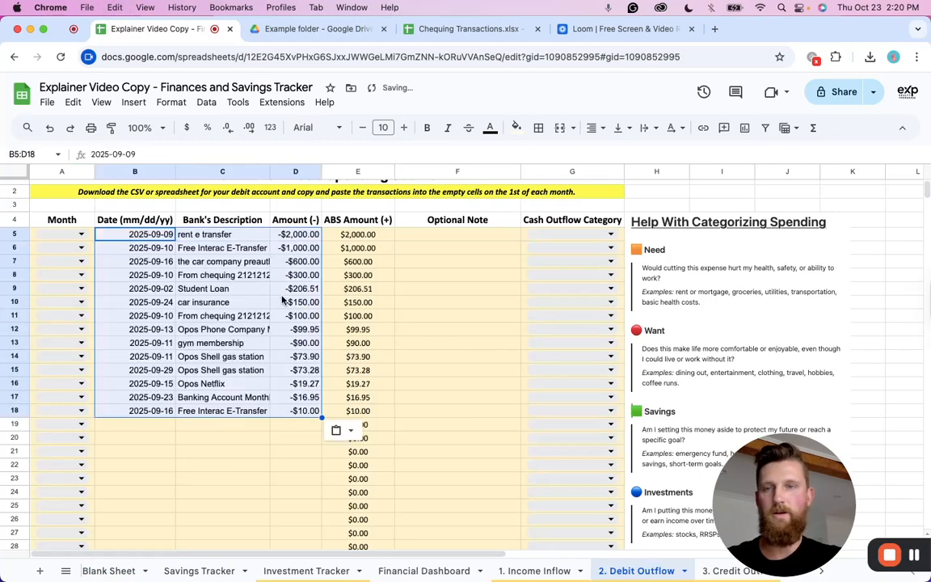
key(super+z)
right_click(150, 233)
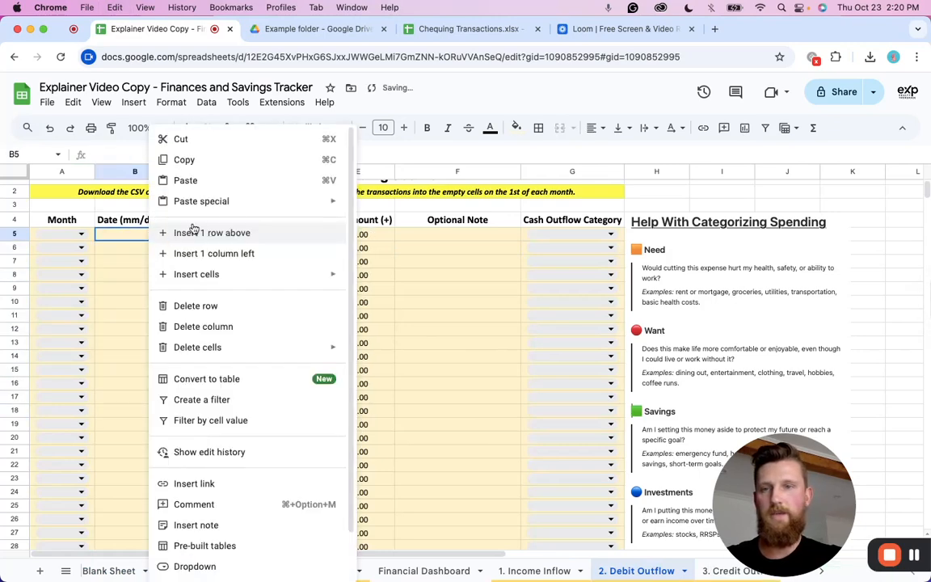
mouse_move(235, 201)
click(365, 206)
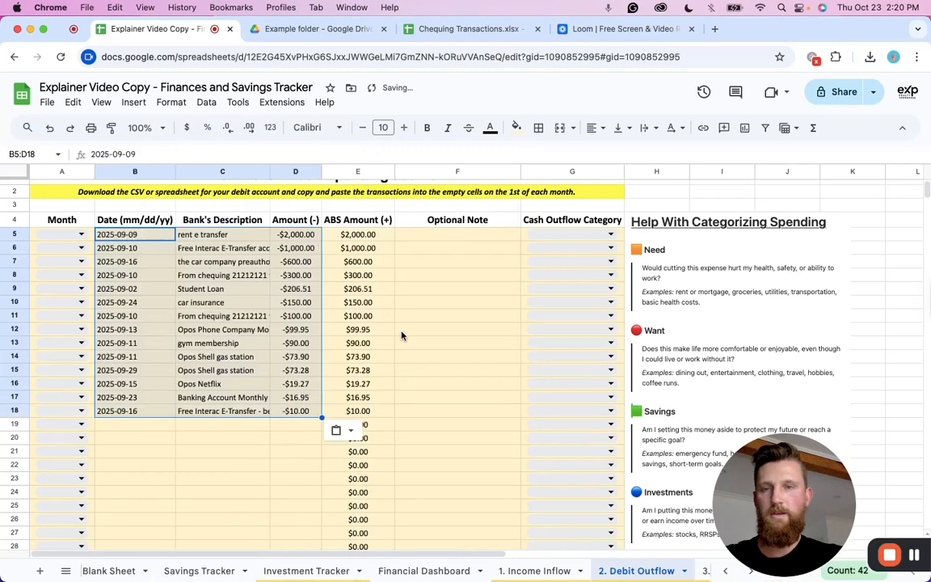
click(429, 316)
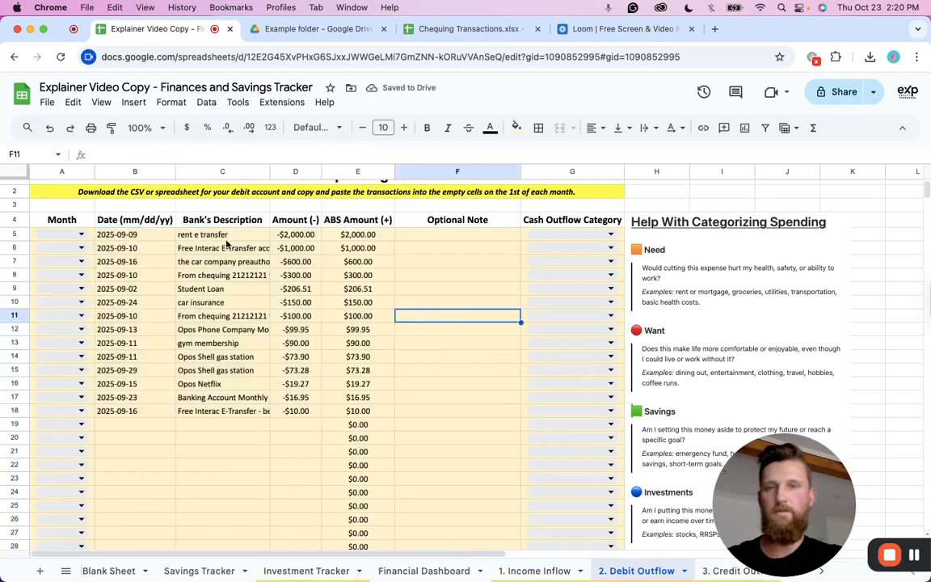
Auto-fit the Bank's Description column width to show full descriptions.
double_click(270, 171)
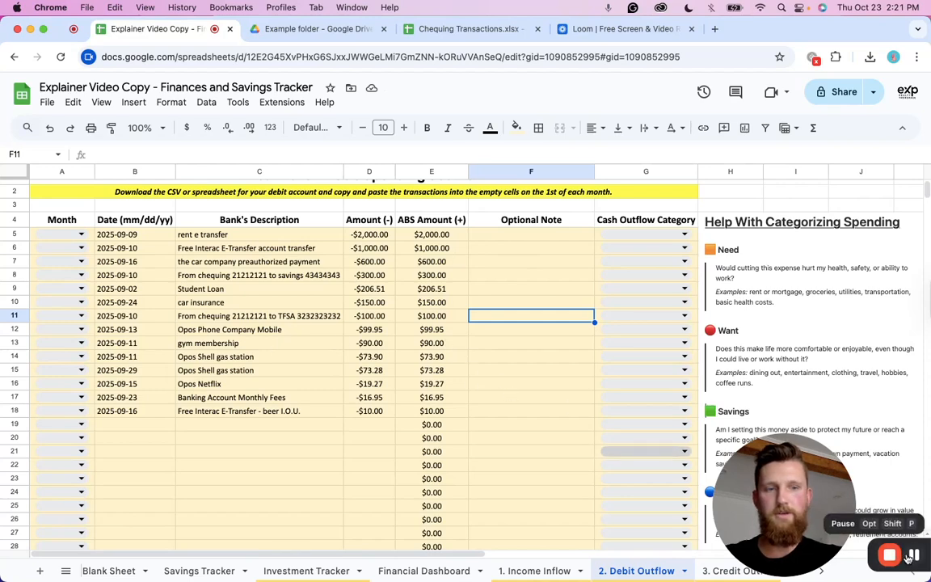
scroll(767, 356, down, 2)
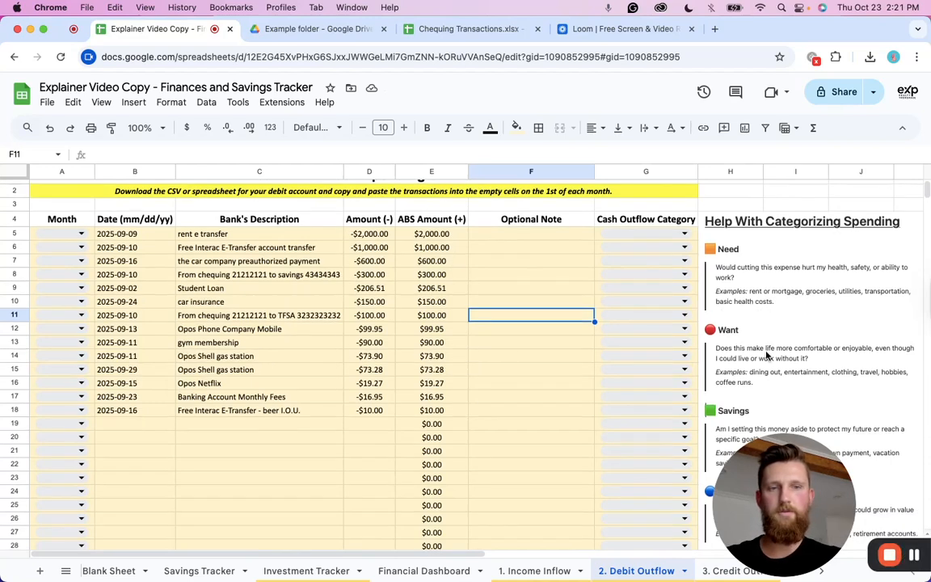
Set the Cash Outflow Category of the rent e transfer row to Need.
scroll(737, 311, down, 1)
scroll(739, 252, up, 1)
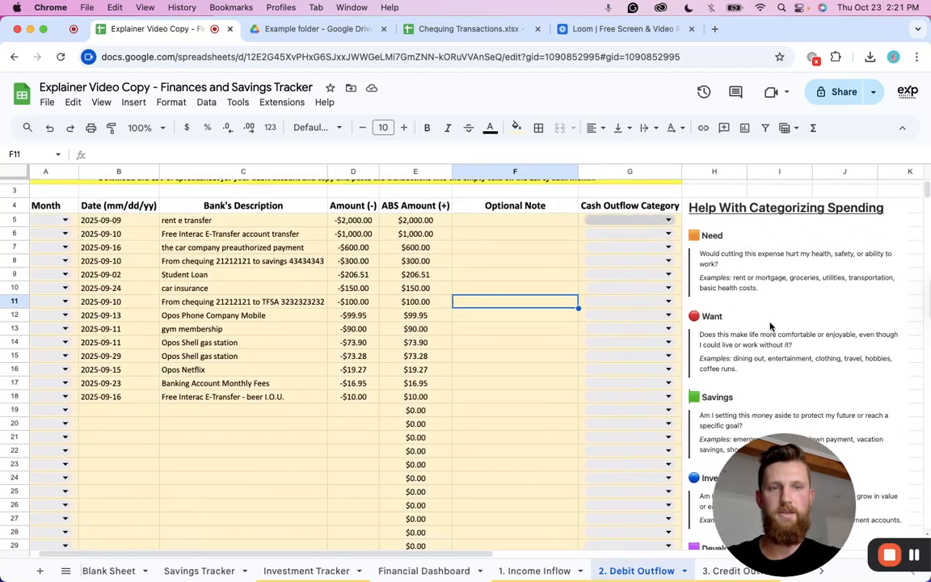
scroll(780, 362, down, 1)
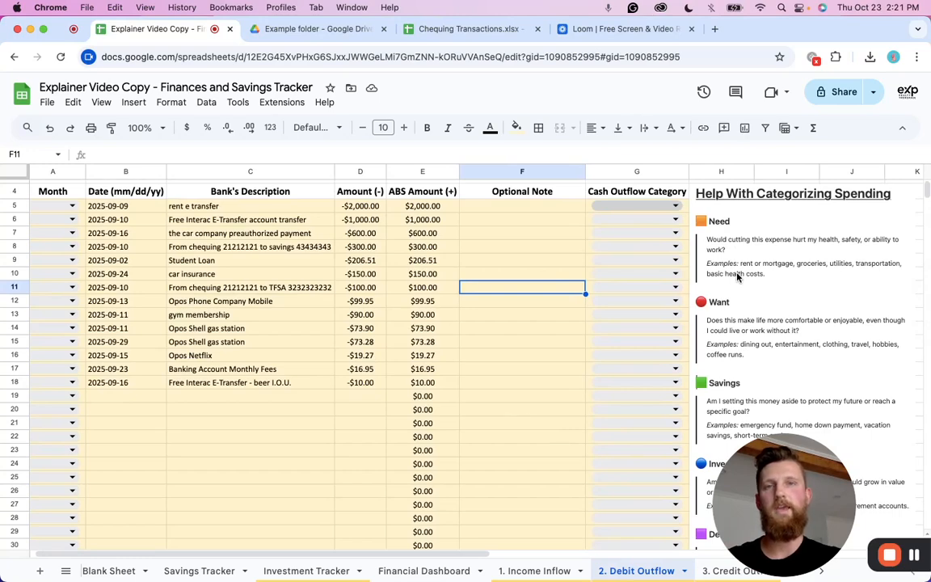
click(658, 208)
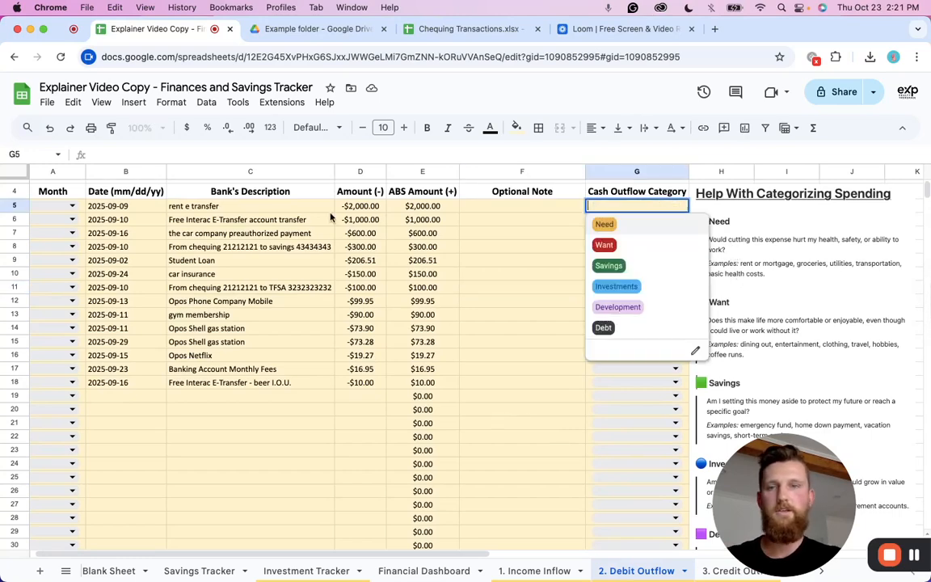
click(606, 226)
Delete the row for the Free Interac E-Transfer account transfer from the debit journal.
scroll(751, 254, down, 2)
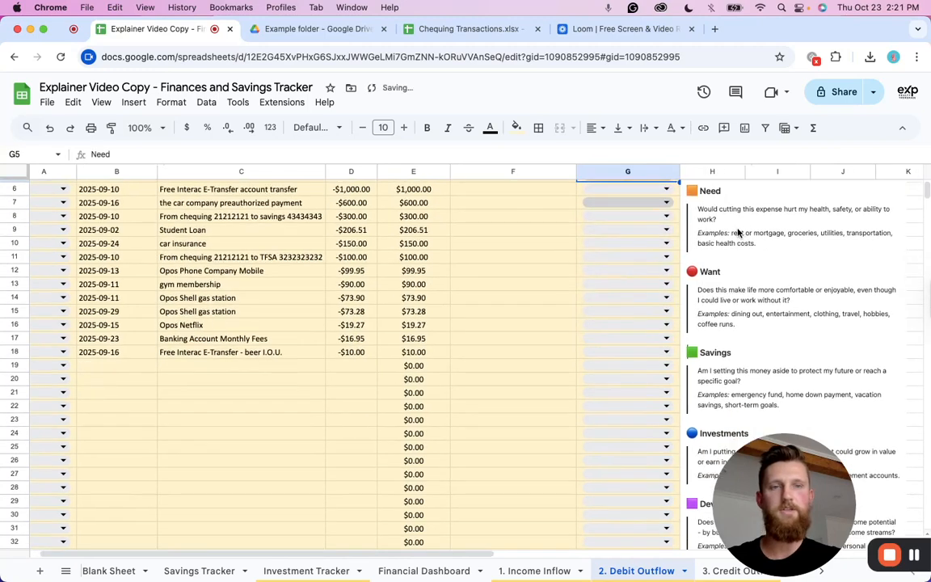
scroll(738, 232, up, 2)
scroll(715, 257, down, 1)
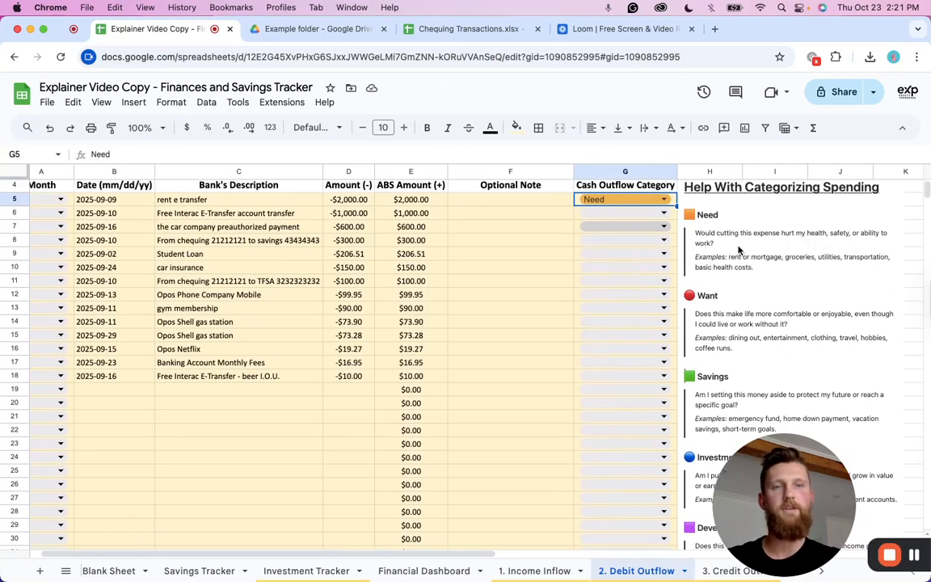
scroll(638, 229, up, 1)
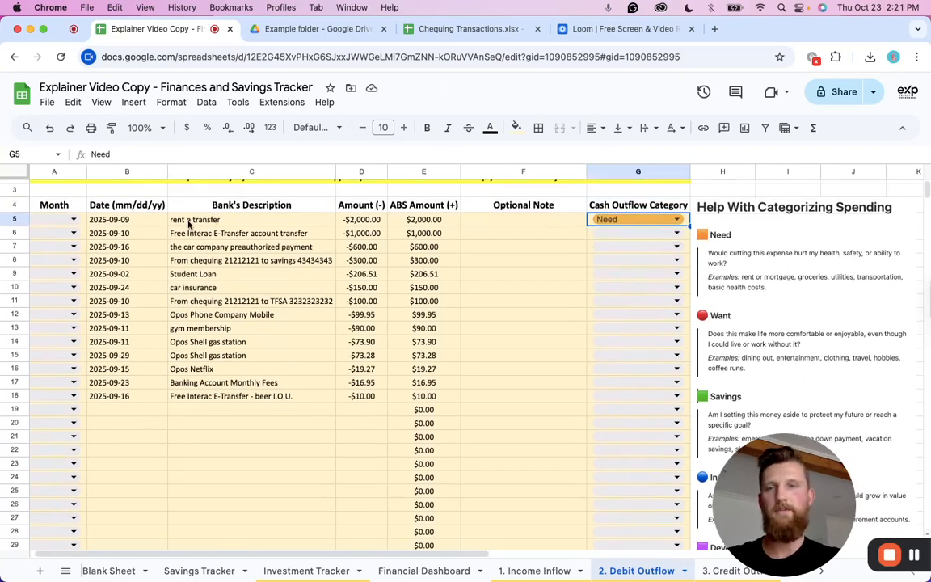
scroll(639, 230, down, 1)
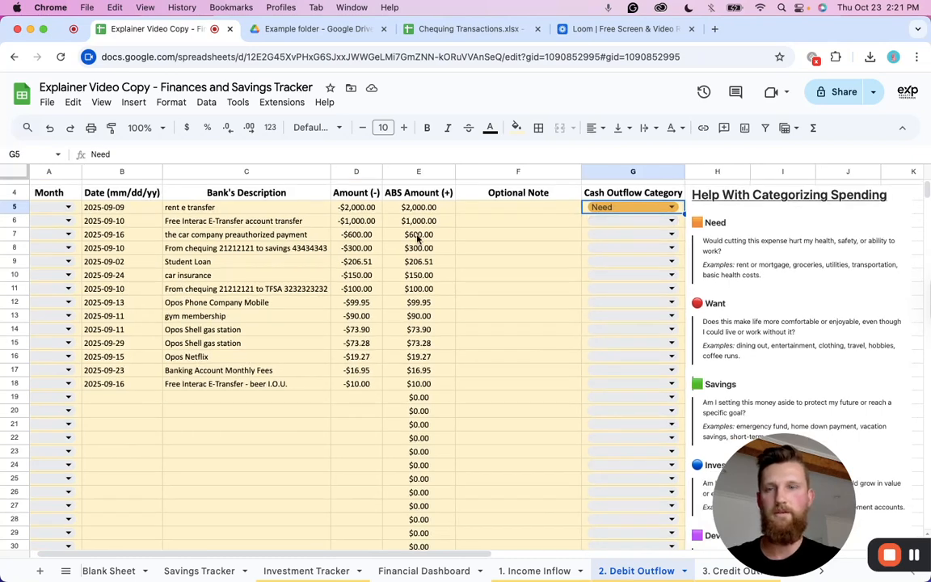
click(237, 223)
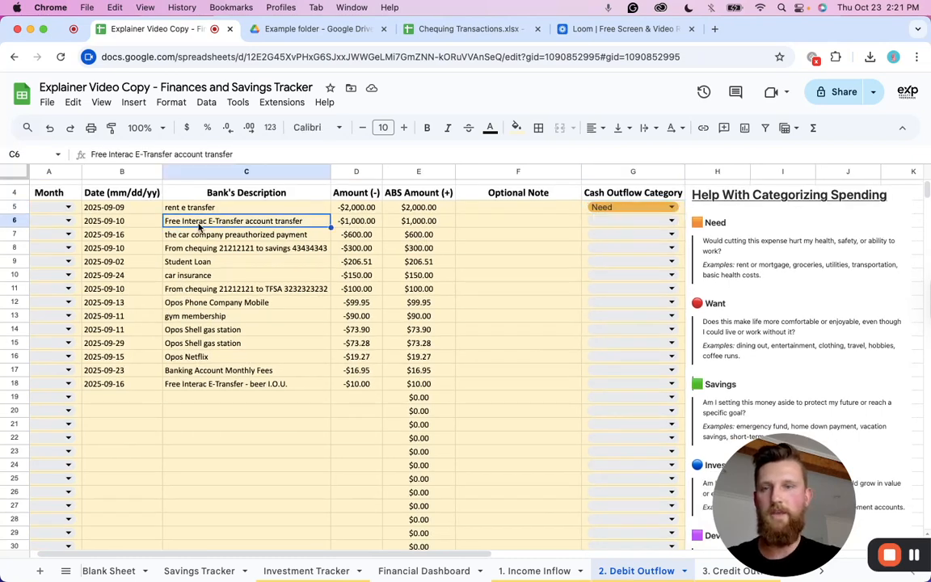
drag(415, 224, 140, 224)
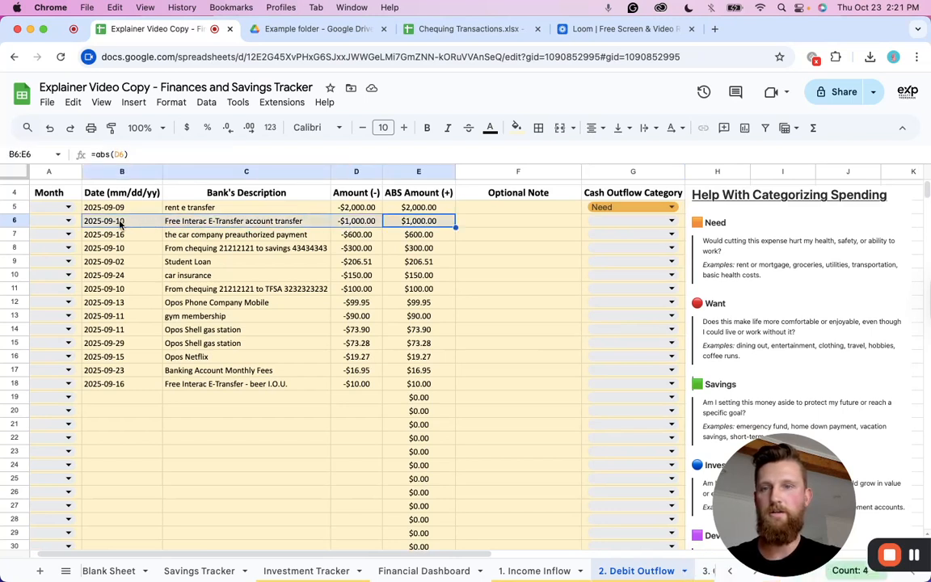
click(16, 222)
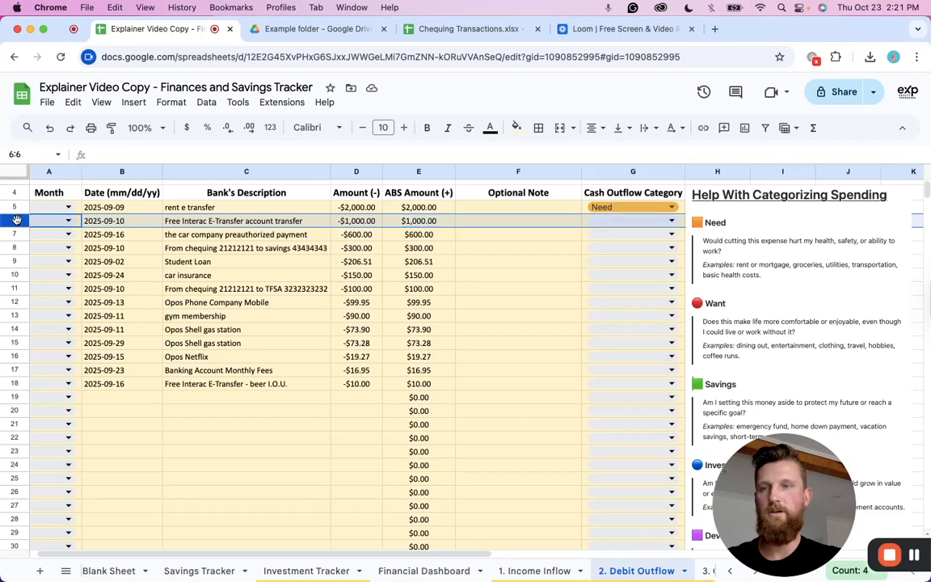
right_click(16, 222)
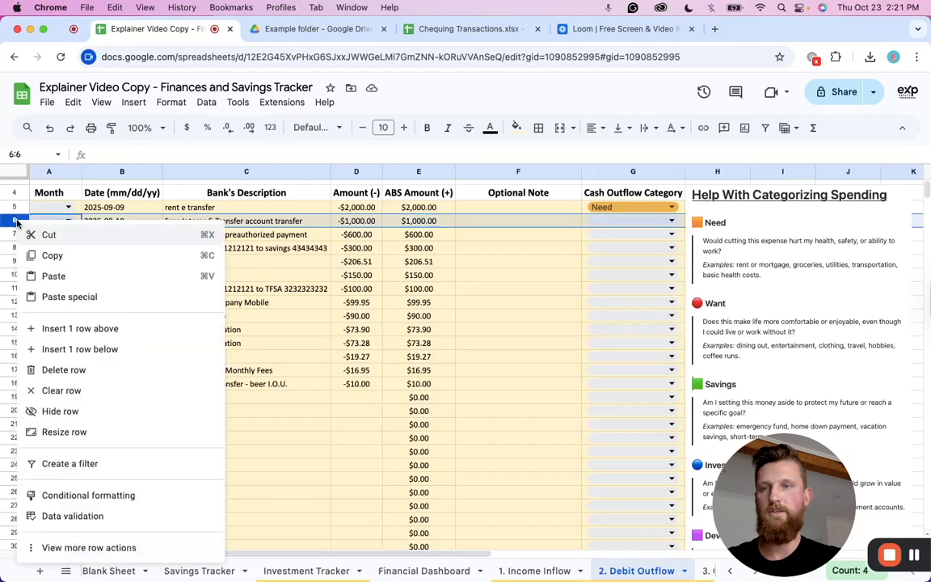
click(63, 369)
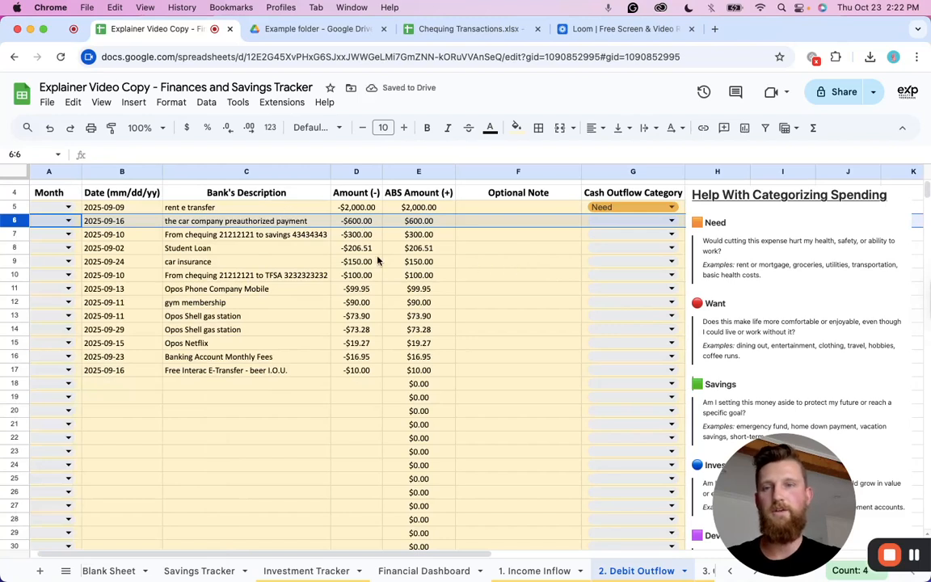
Categorize the car company payment as Need and the chequing-to-savings transfer as Savings.
click(617, 222)
click(599, 240)
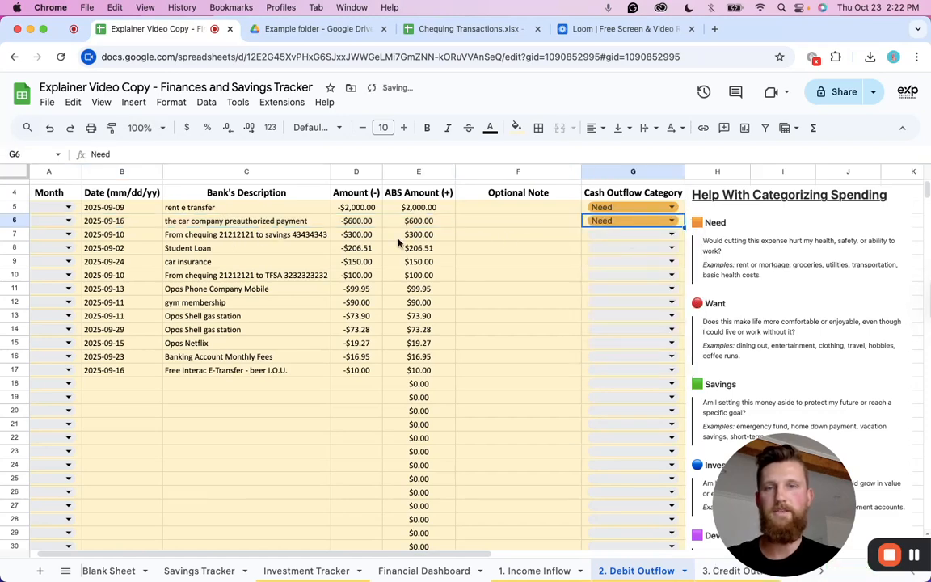
click(601, 236)
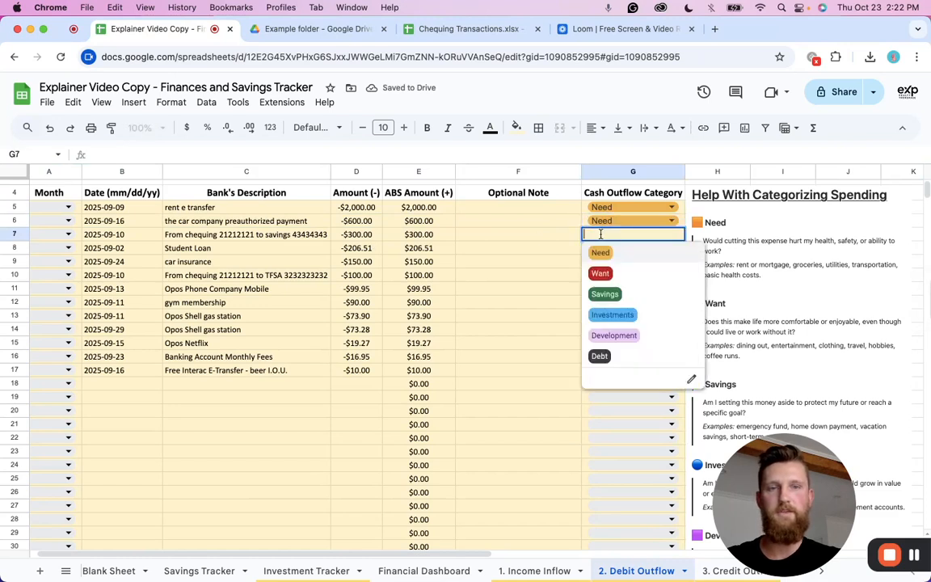
click(608, 292)
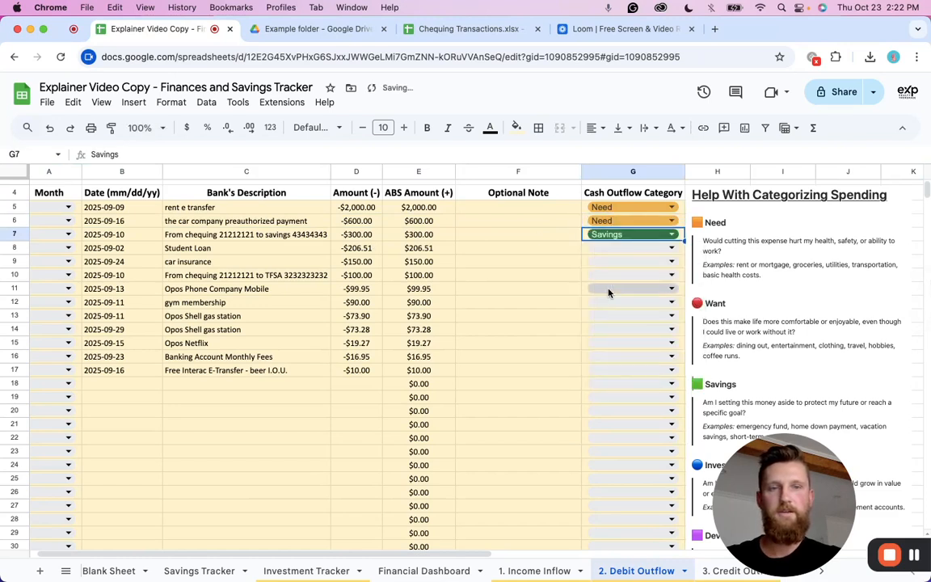
Set the Student Loan row's Cash Outflow Category to Debt.
click(620, 248)
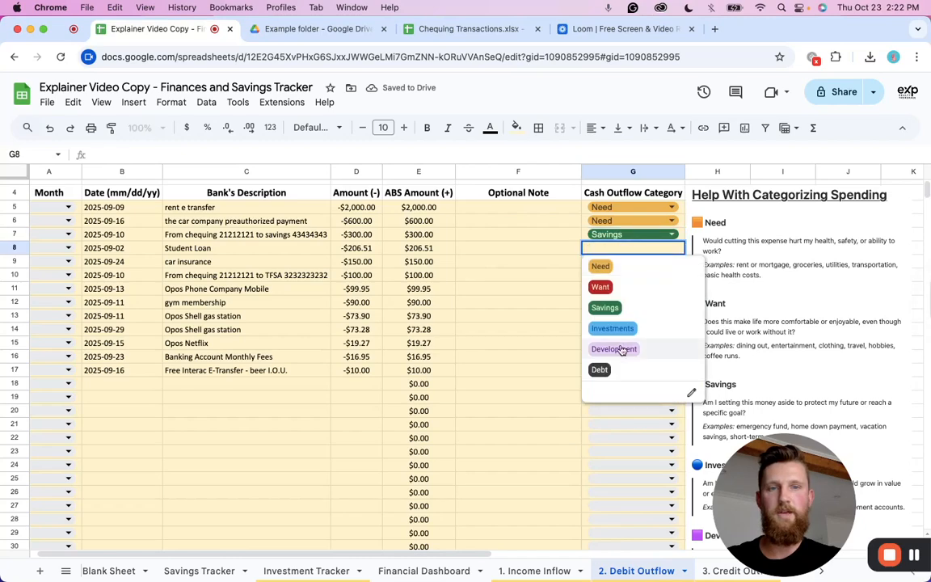
click(614, 372)
Review the Help With Categorizing Spending guide beside the journal.
scroll(758, 317, down, 3)
scroll(756, 290, down, 4)
scroll(748, 307, up, 7)
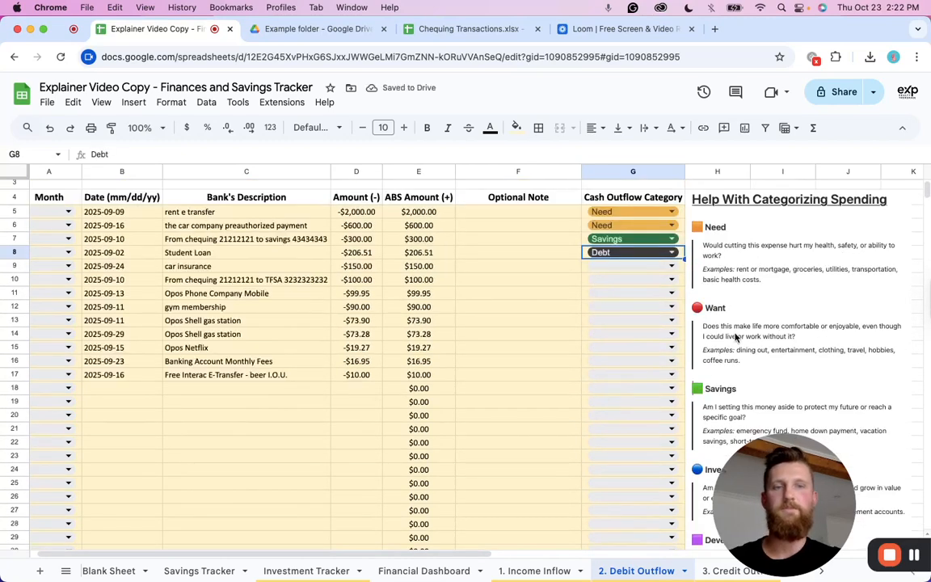
scroll(737, 320, down, 2)
scroll(729, 272, up, 1)
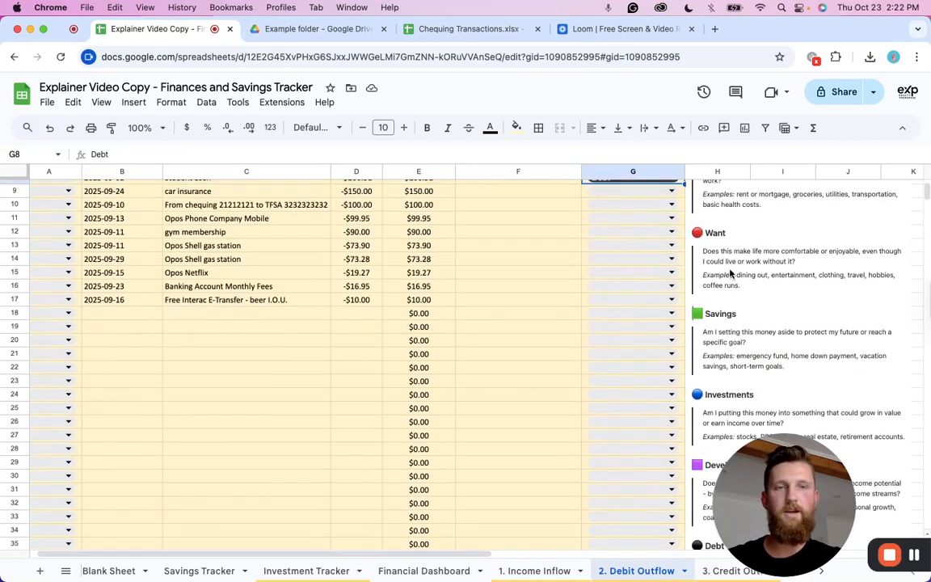
scroll(729, 266, down, 2)
scroll(735, 420, down, 4)
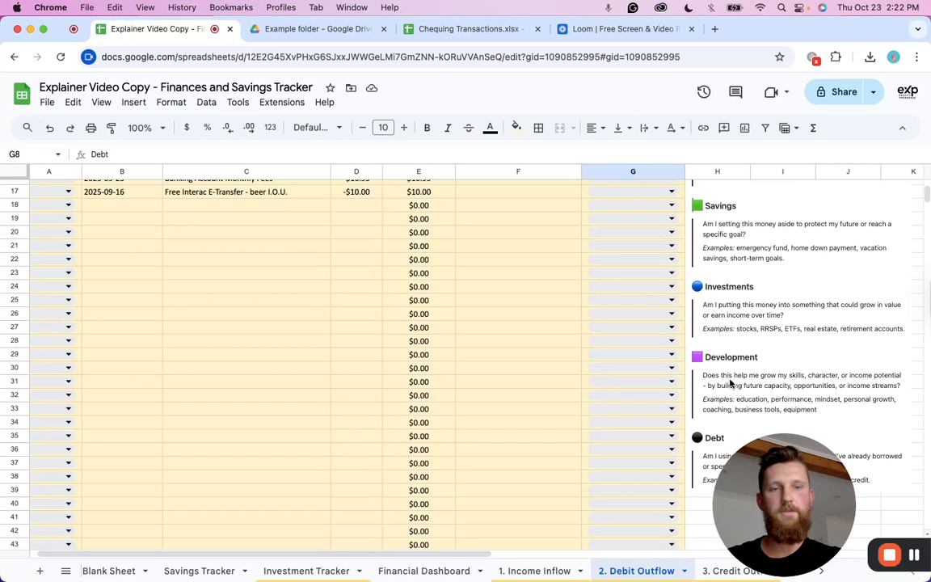
scroll(731, 385, down, 1)
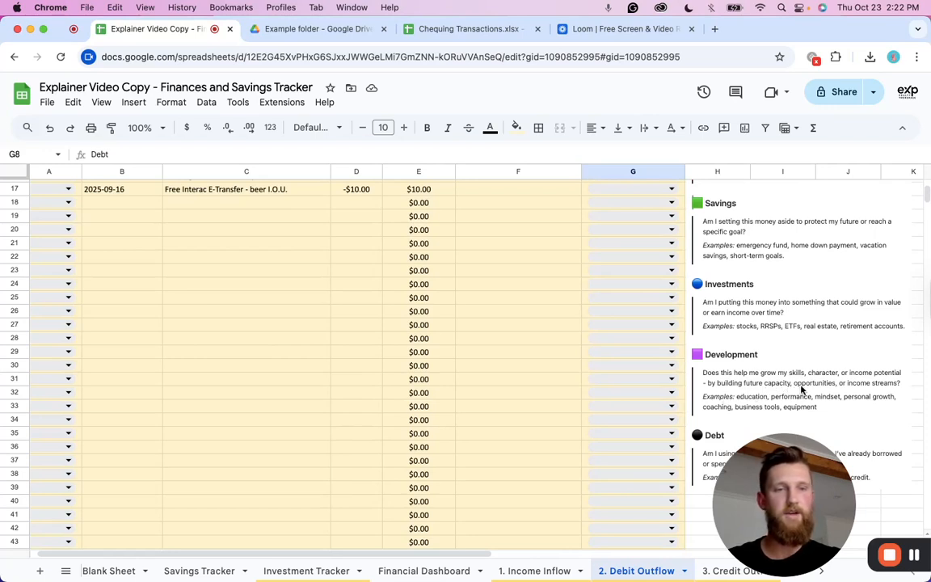
scroll(773, 376, up, 1)
scroll(766, 370, up, 5)
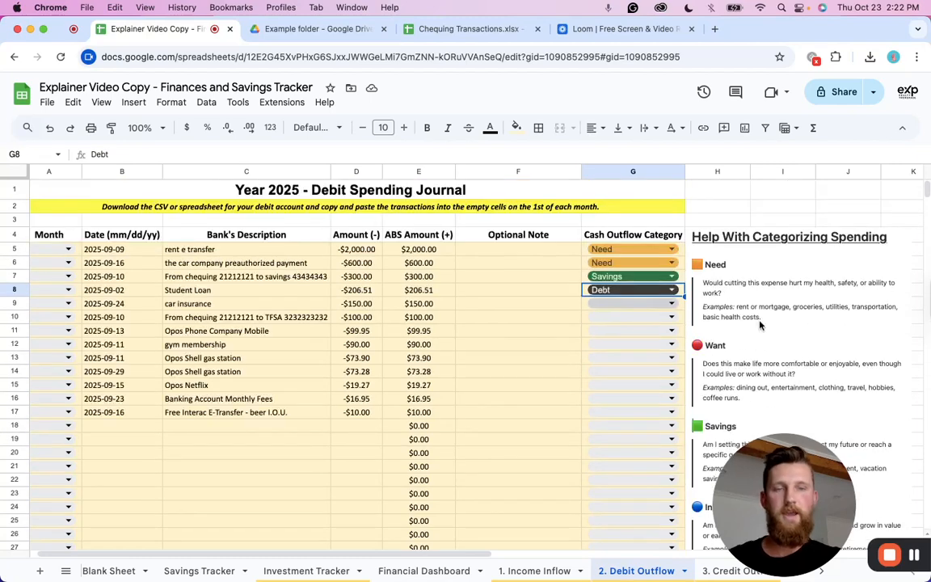
Set the car insurance row's Cash Outflow Category to Need.
click(620, 303)
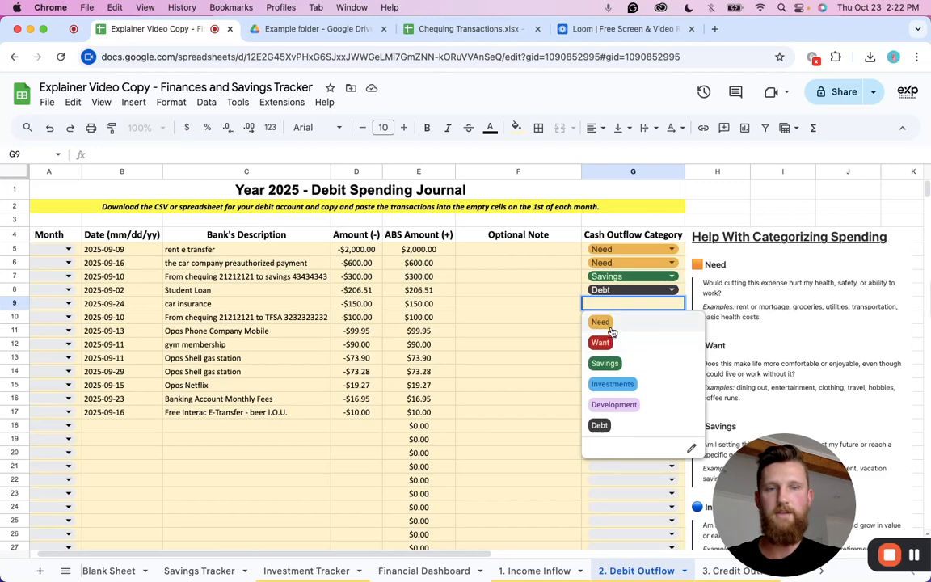
click(604, 322)
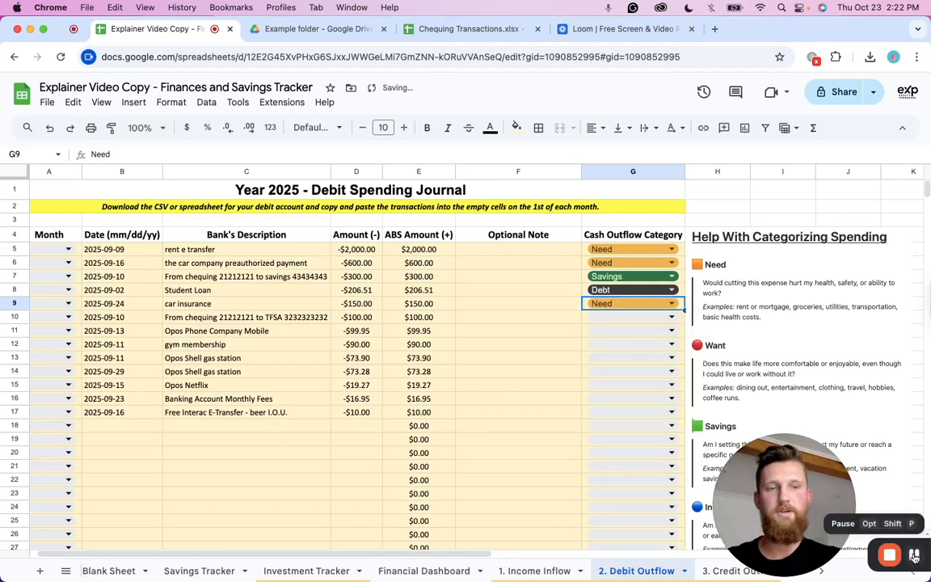
click(916, 556)
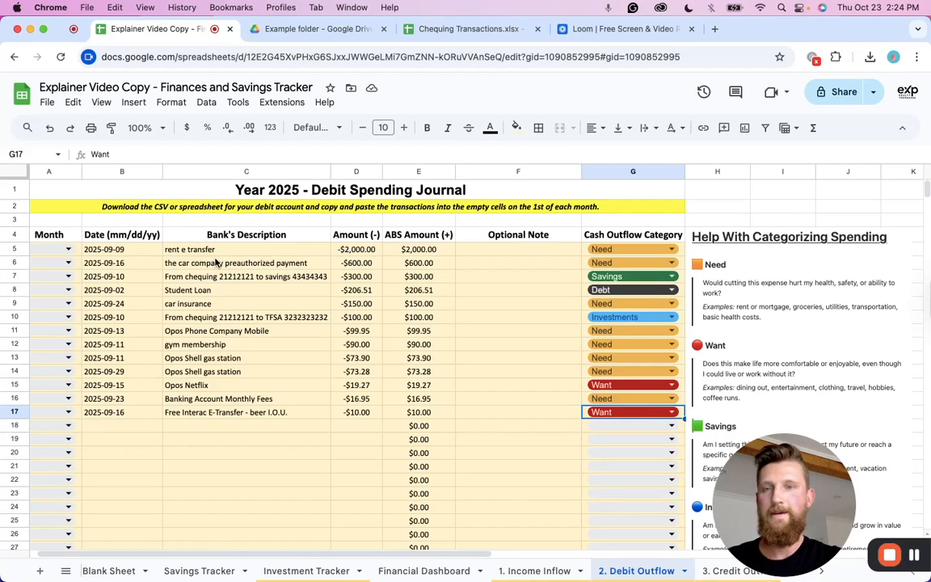
Set the first expense row's Month to September and copy that cell.
click(59, 248)
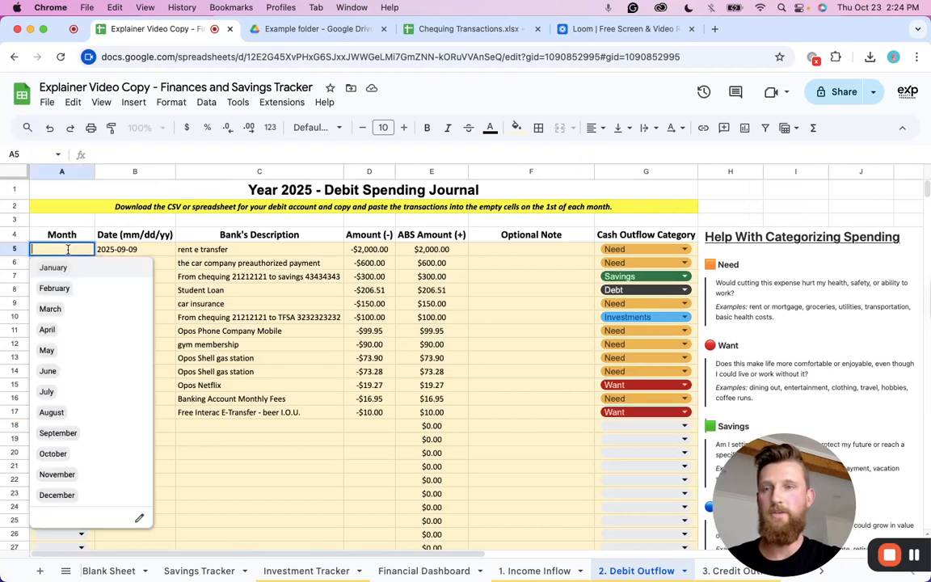
click(69, 432)
key(super+c)
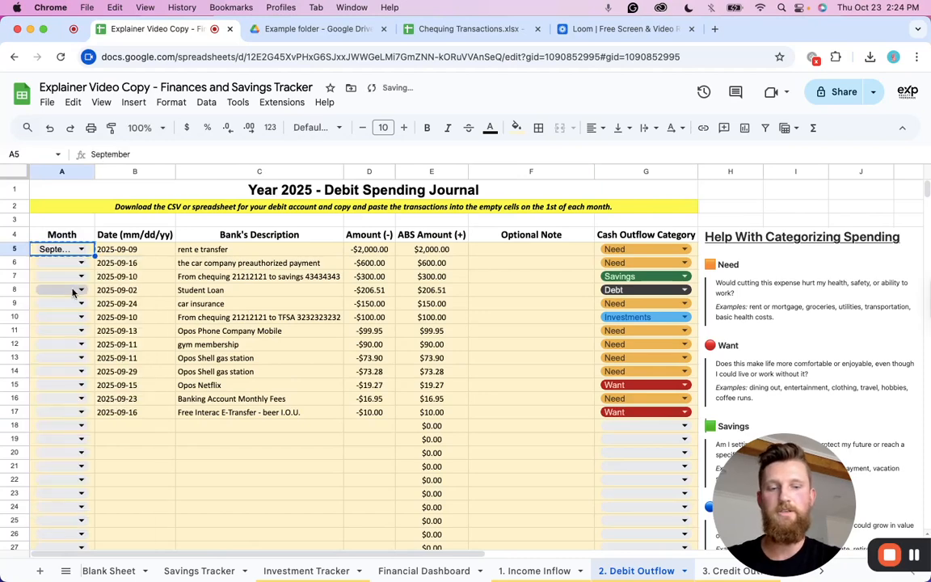
Paste September into the Month cells of the remaining expense rows through row 17.
key(shift+Down)
key(shift+Down)
key(shift+Down)
key(shift+Down)
key(shift+Down)
key(shift+Down)
key(shift+Down)
key(shift+Down)
key(shift+Down)
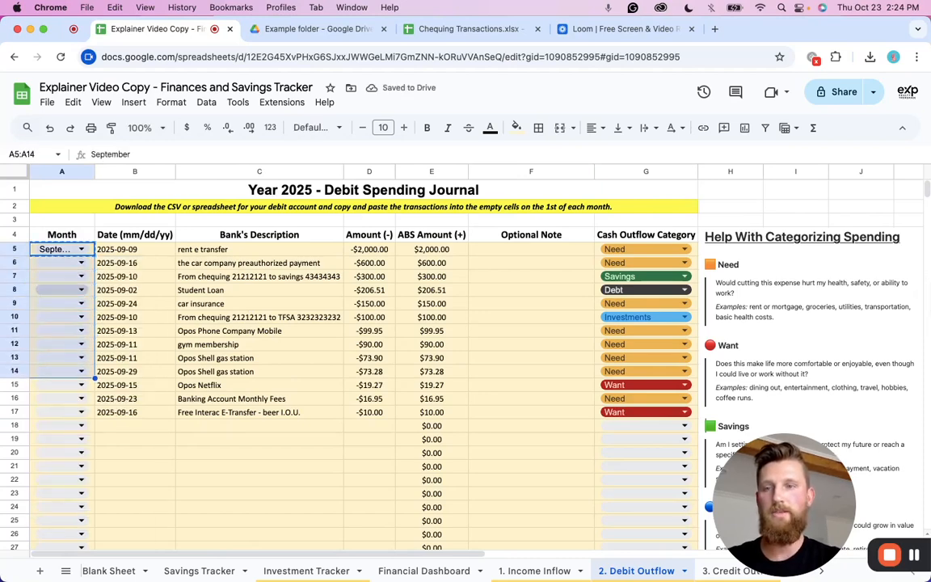
key(shift+Down)
key(shift+Down)
key(shift+Down)
key(super+v)
click(69, 427)
click(234, 492)
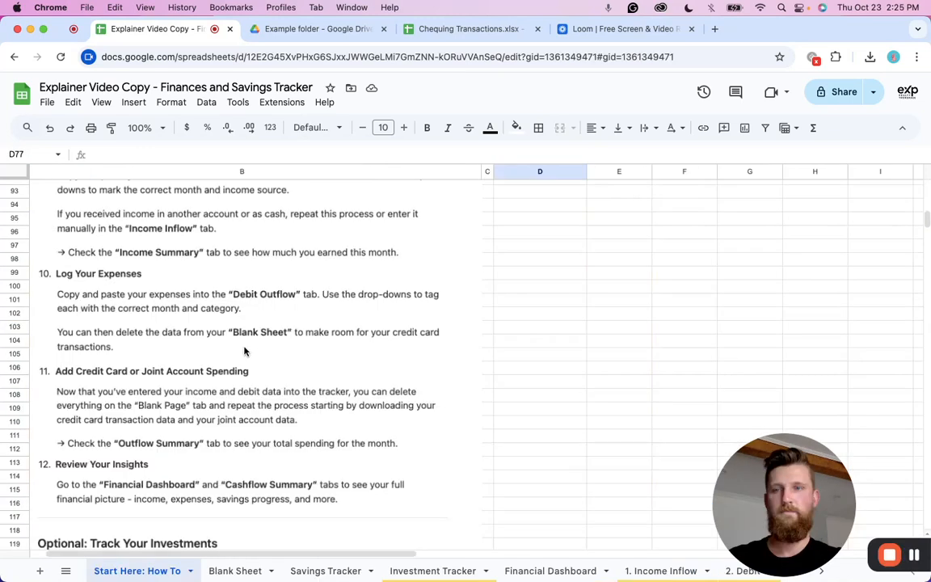
Read the How To instructions for logging expenses and adding credit card spending.
scroll(244, 351, up, 5)
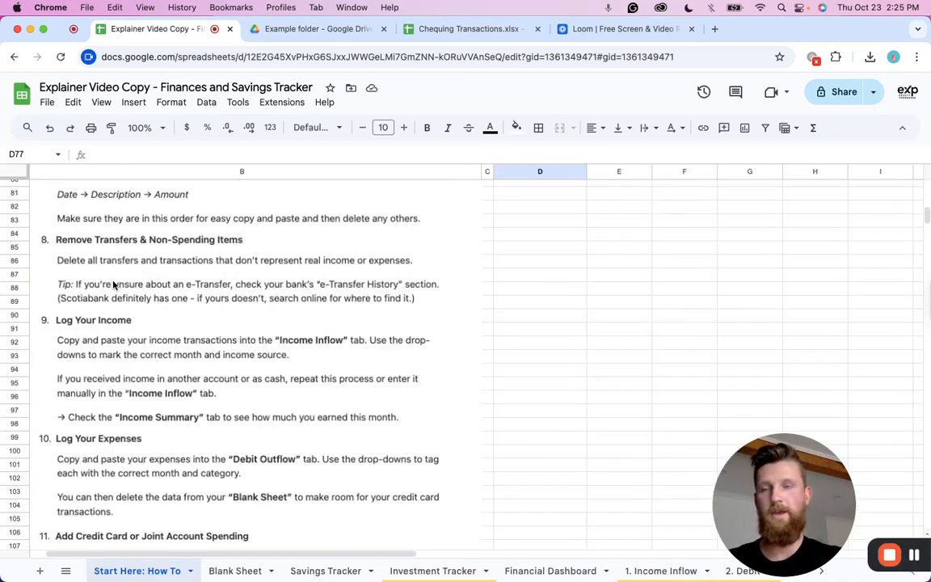
scroll(138, 279, down, 1)
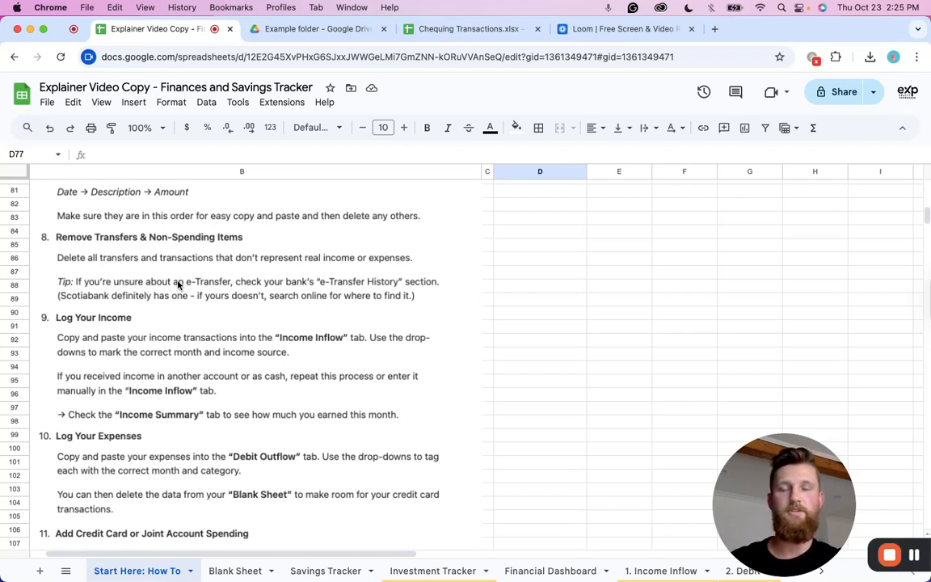
scroll(125, 305, down, 2)
scroll(105, 318, down, 1)
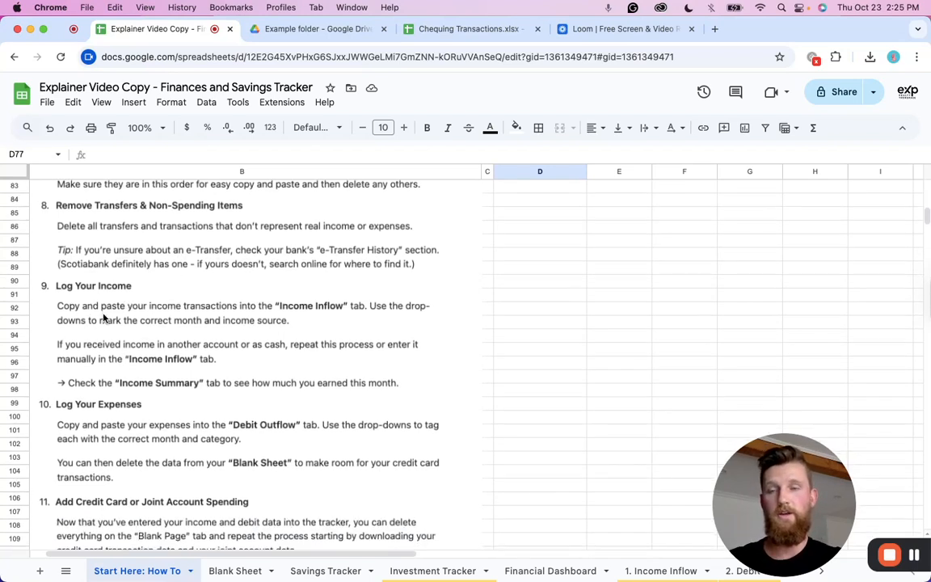
scroll(109, 431, down, 5)
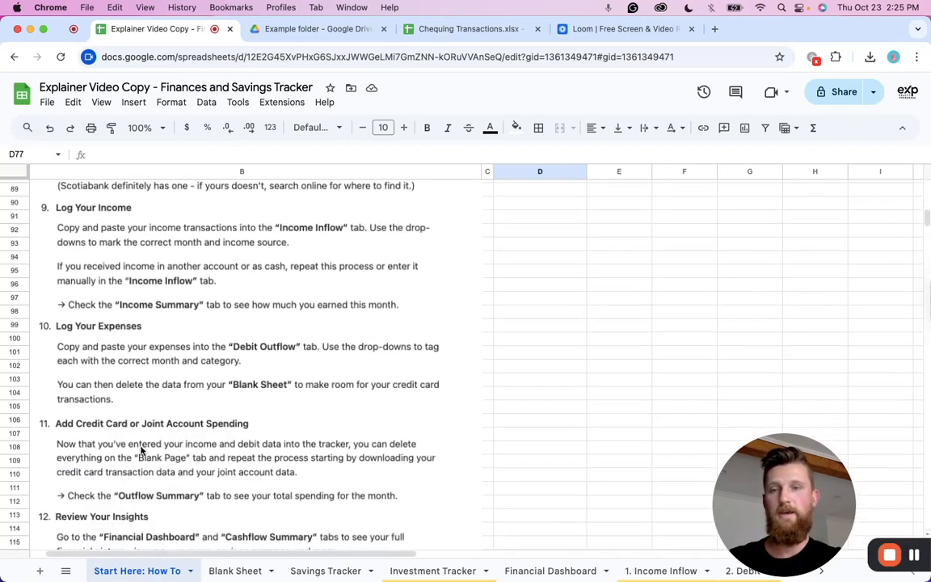
scroll(126, 444, down, 2)
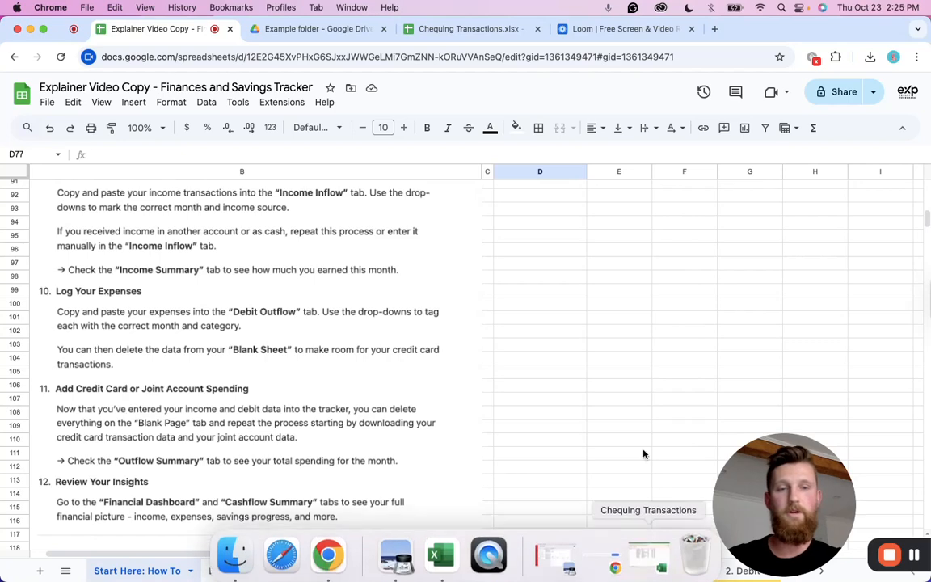
Open the 3. Credit Outflow sheet.
scroll(621, 426, right, 2)
scroll(642, 570, right, 4)
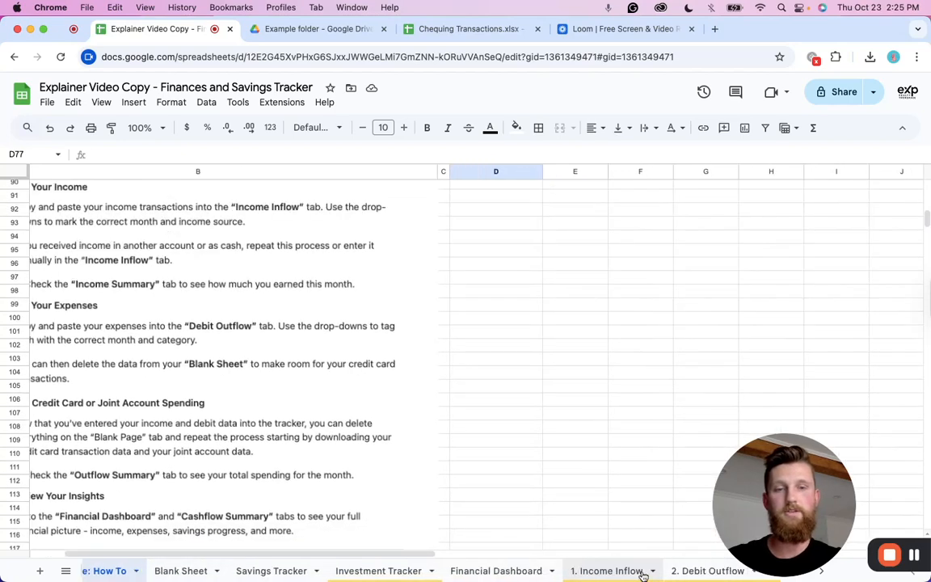
scroll(643, 570, right, 3)
click(644, 572)
scroll(666, 505, right, 2)
scroll(647, 570, right, 2)
scroll(640, 571, right, 1)
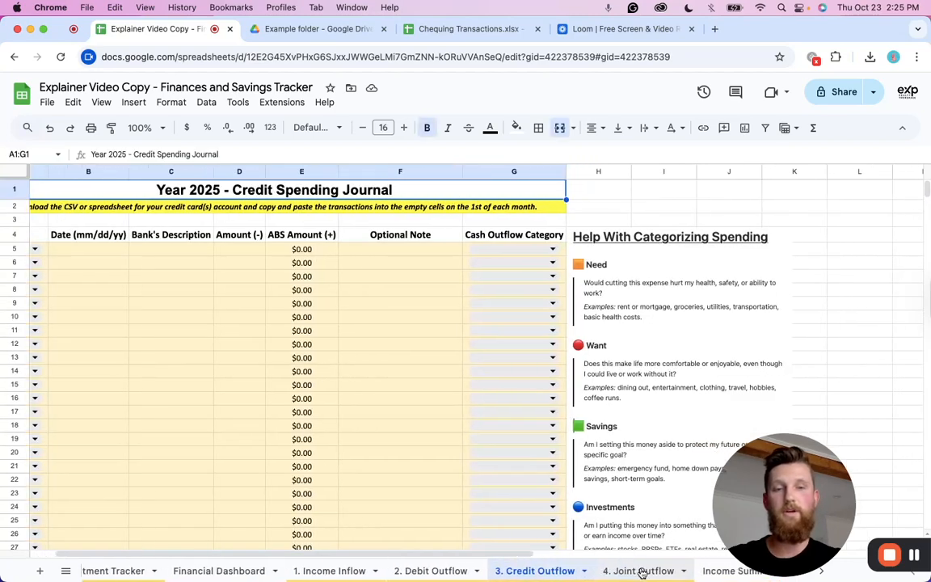
Browse the Joint Outflow, Credit Outflow and Debit Outflow sheets and the Financial Dashboard.
click(638, 573)
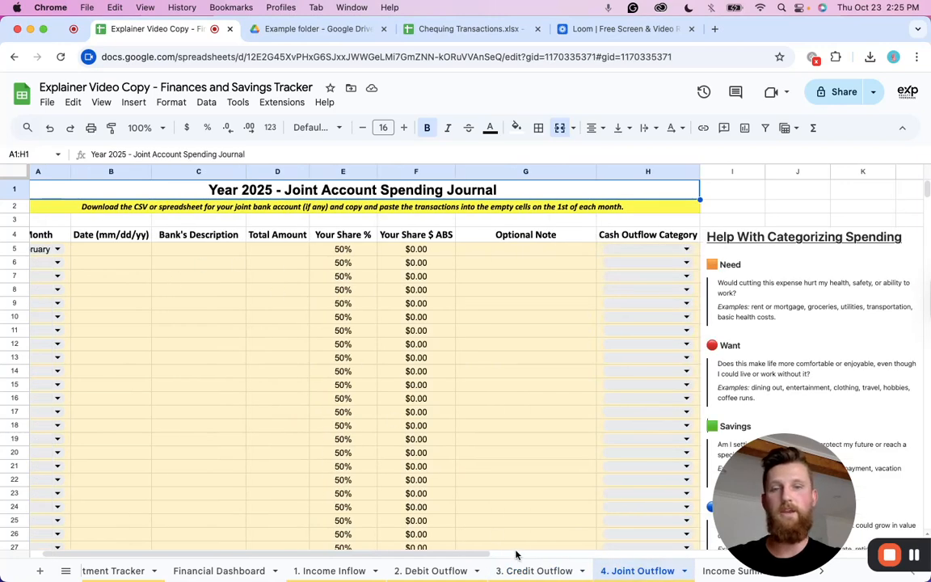
click(542, 571)
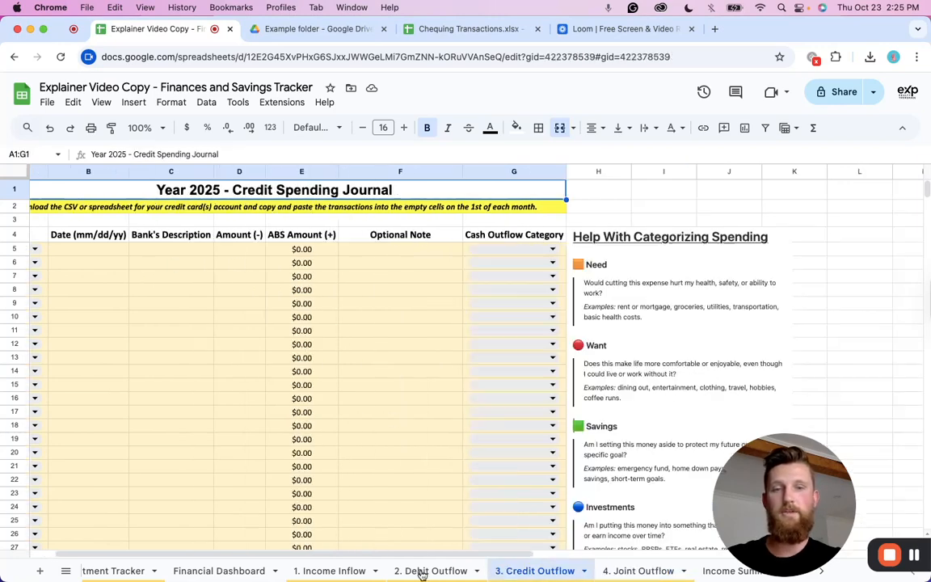
click(425, 571)
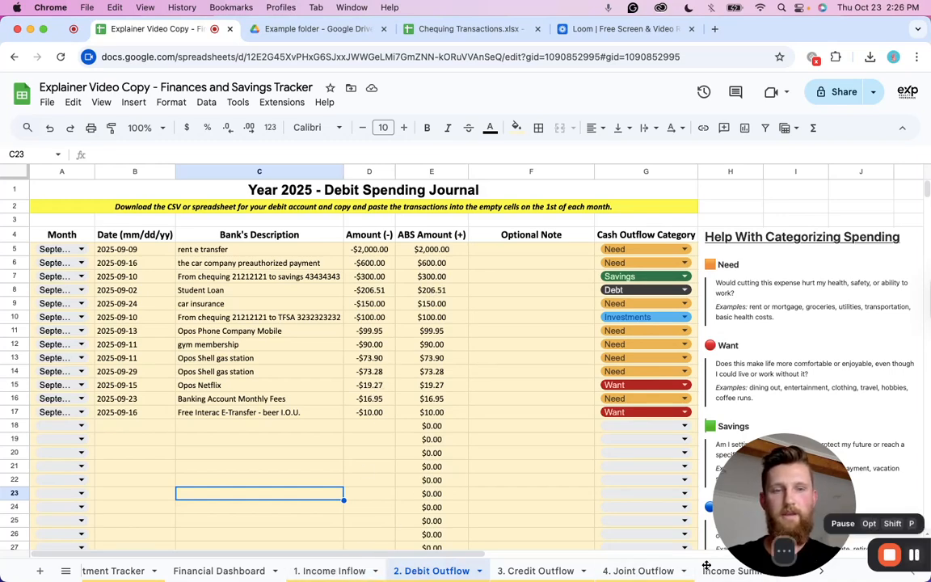
click(262, 573)
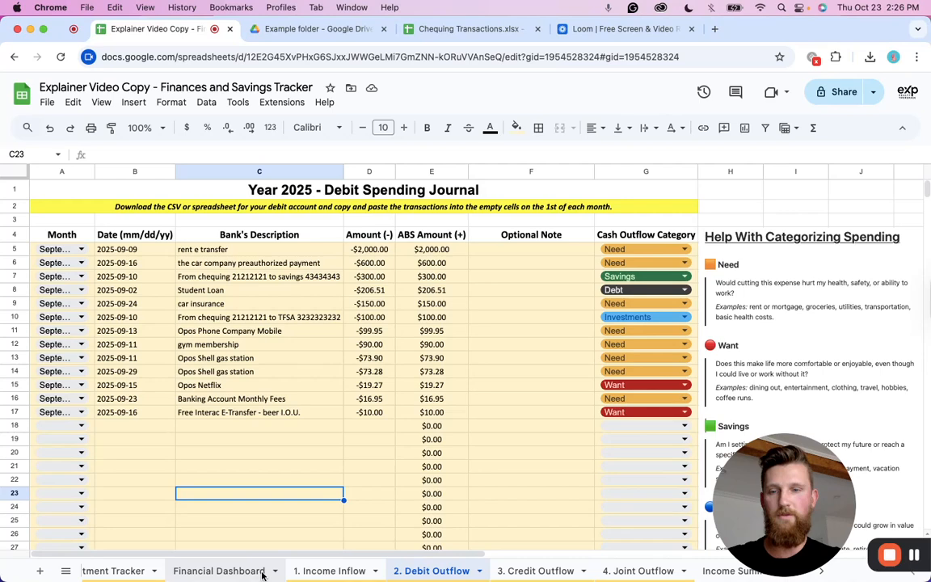
click(262, 573)
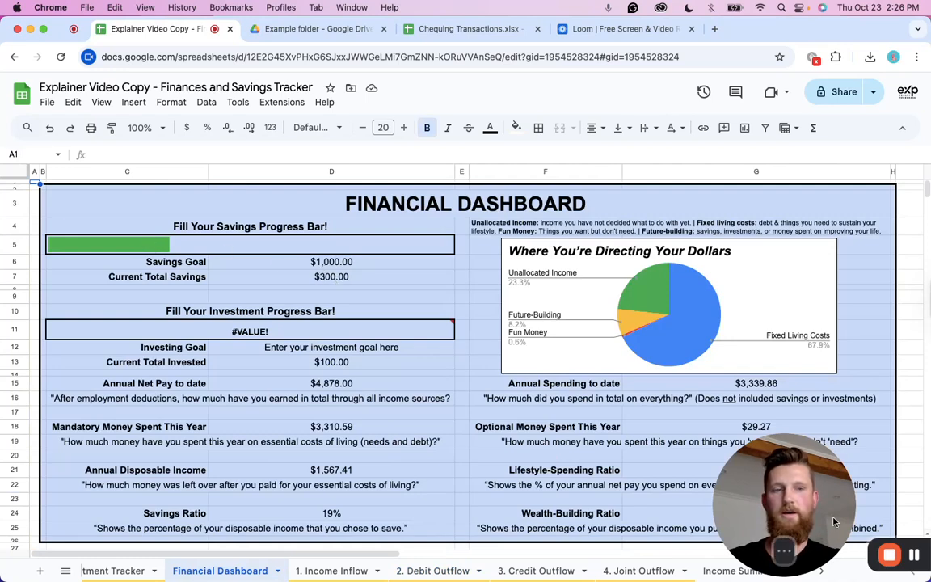
scroll(288, 321, down, 1)
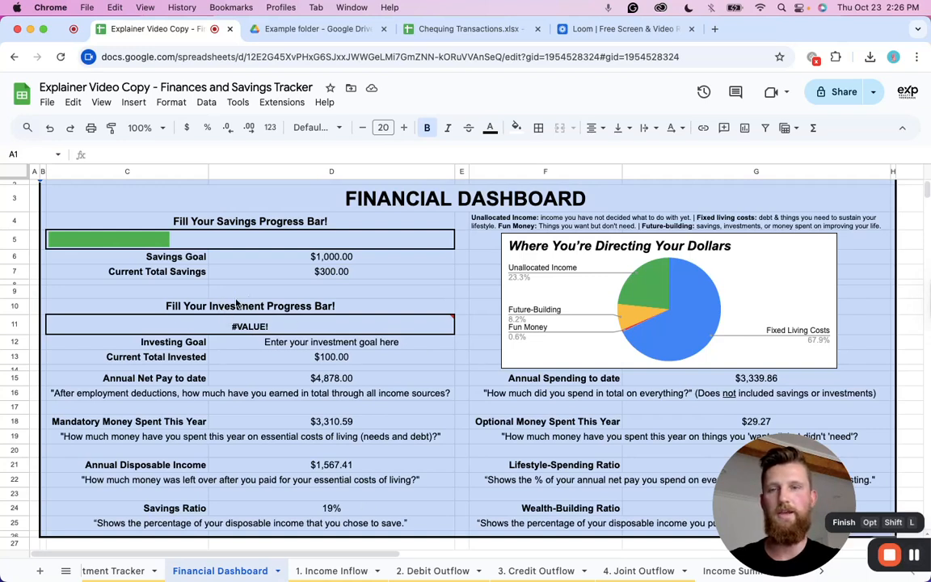
scroll(179, 570, left, 5)
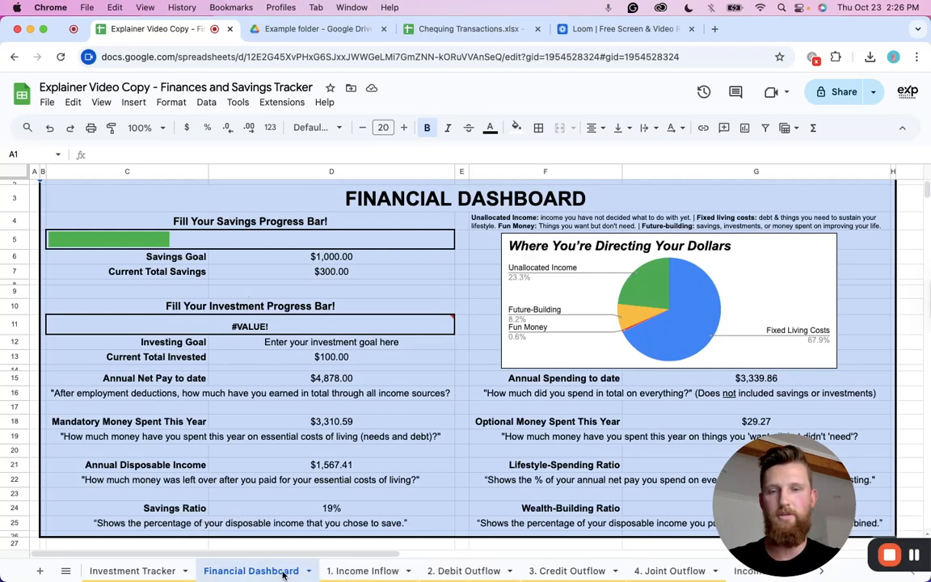
scroll(179, 570, left, 3)
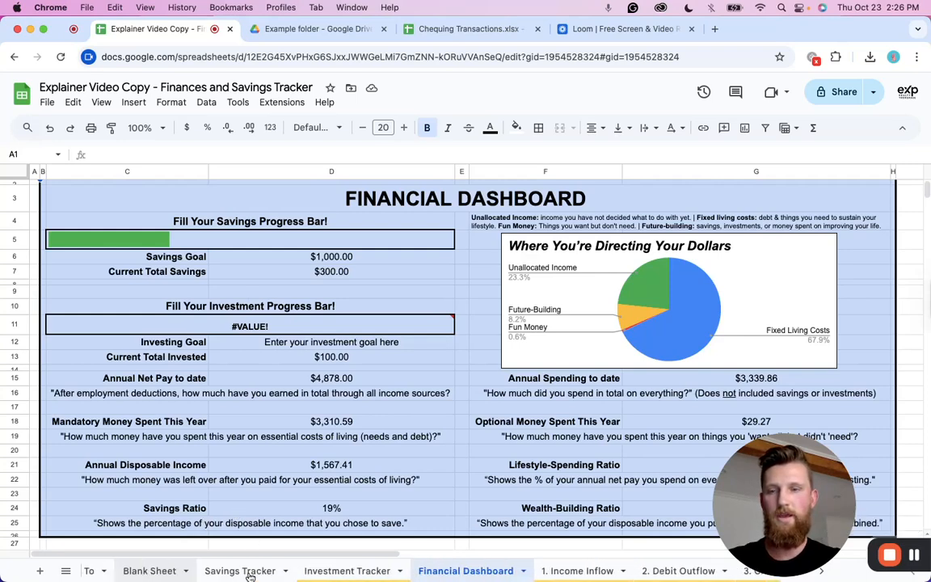
On the Investment Tracker, set the investment goal to 1000 and the goal completion date to dec 26 2026.
click(328, 571)
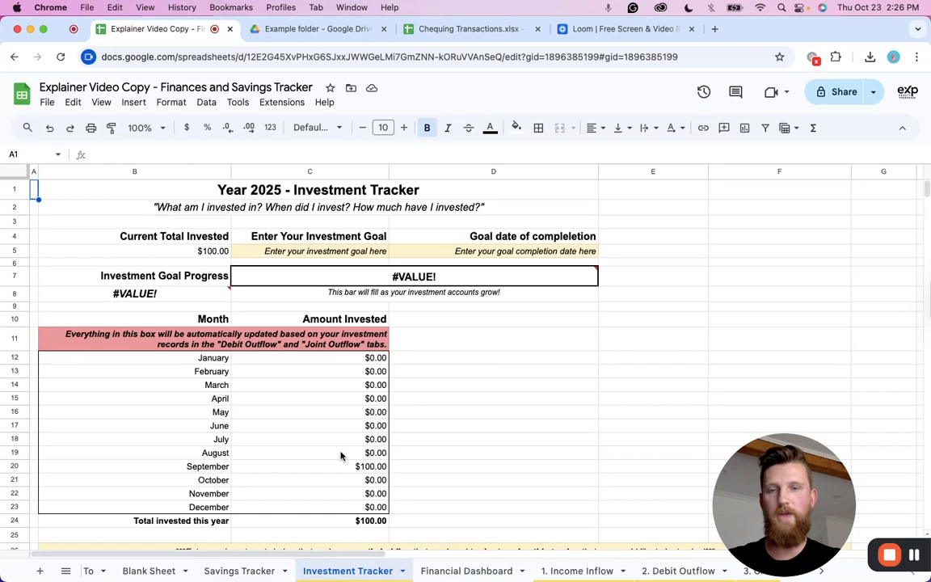
click(313, 252)
text(1000)
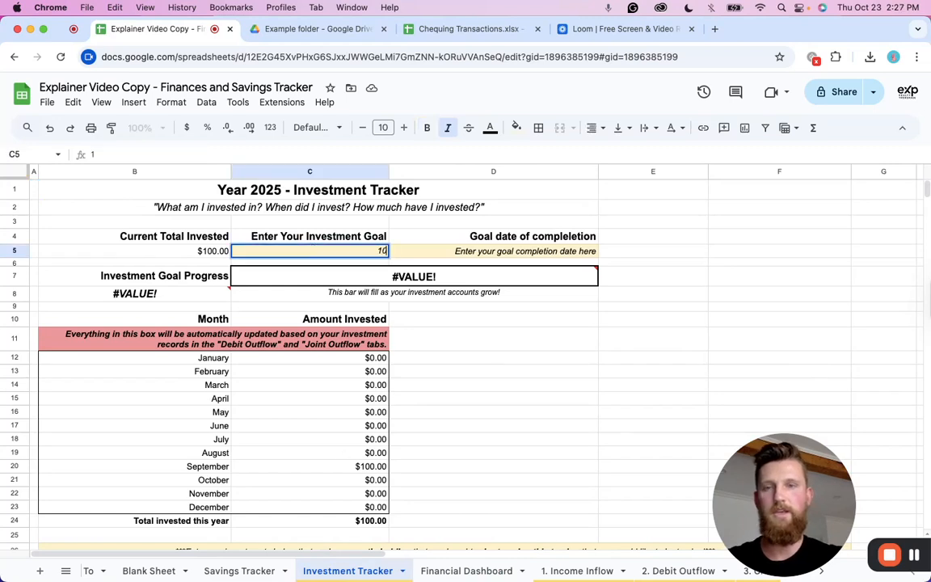
click(483, 254)
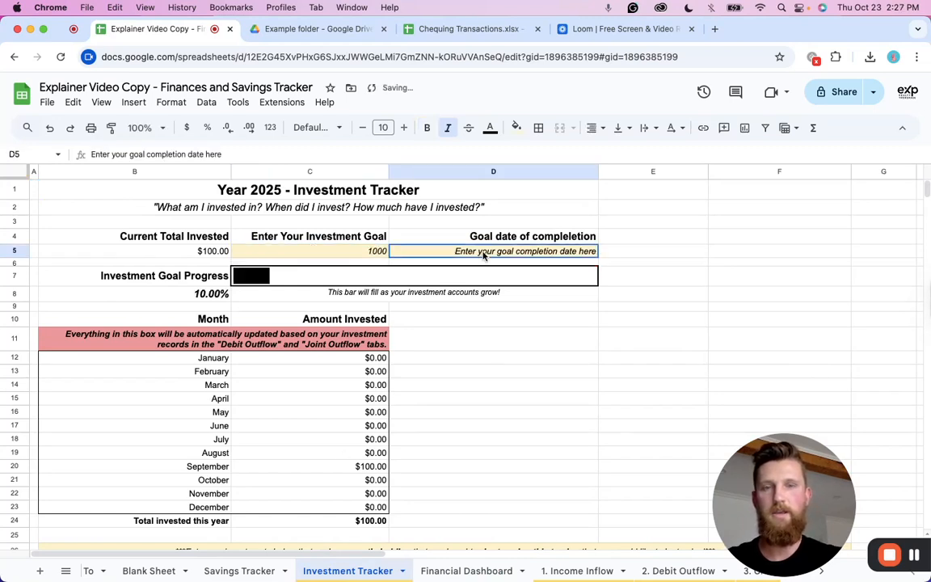
text(dec 26)
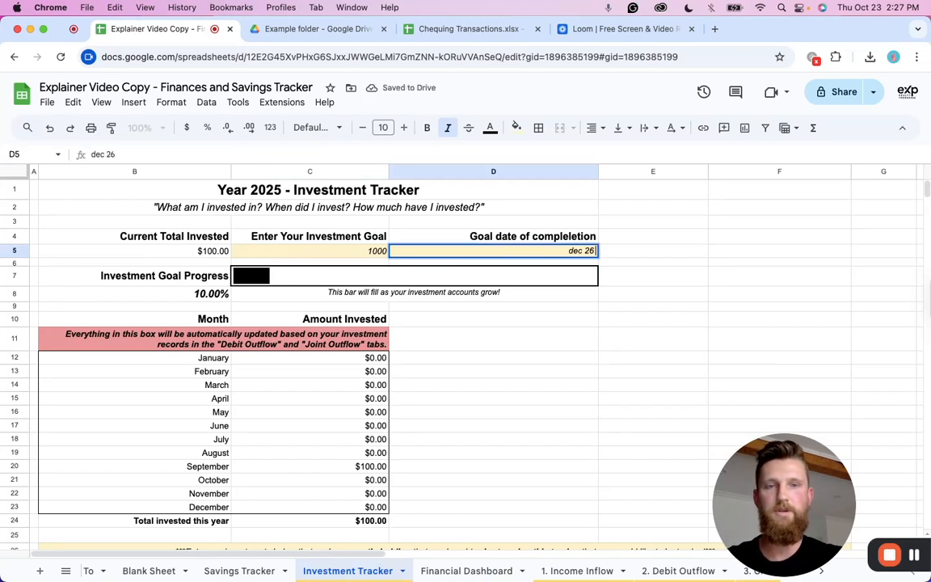
text( 2026)
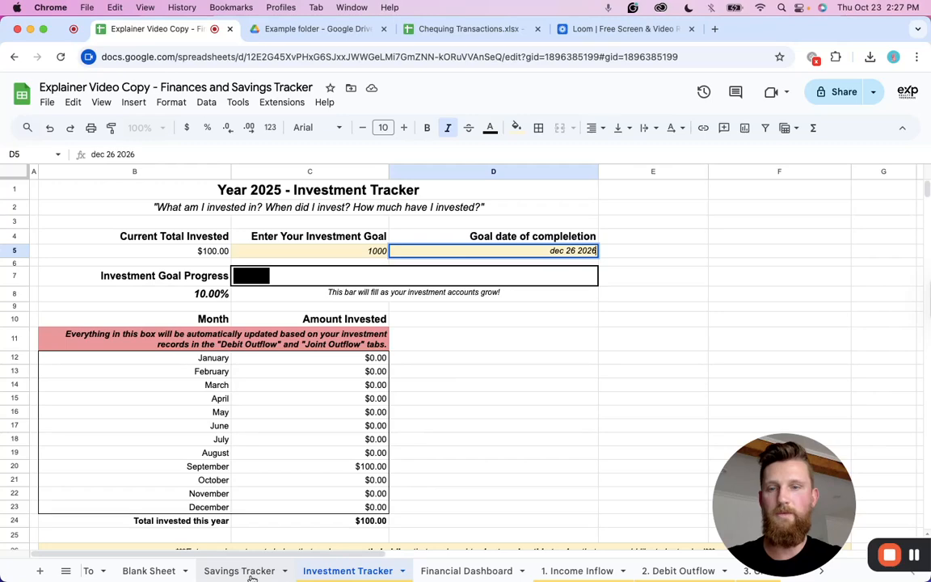
Check the investment progress on the Financial Dashboard and switch to the Savings Tracker sheet.
click(469, 572)
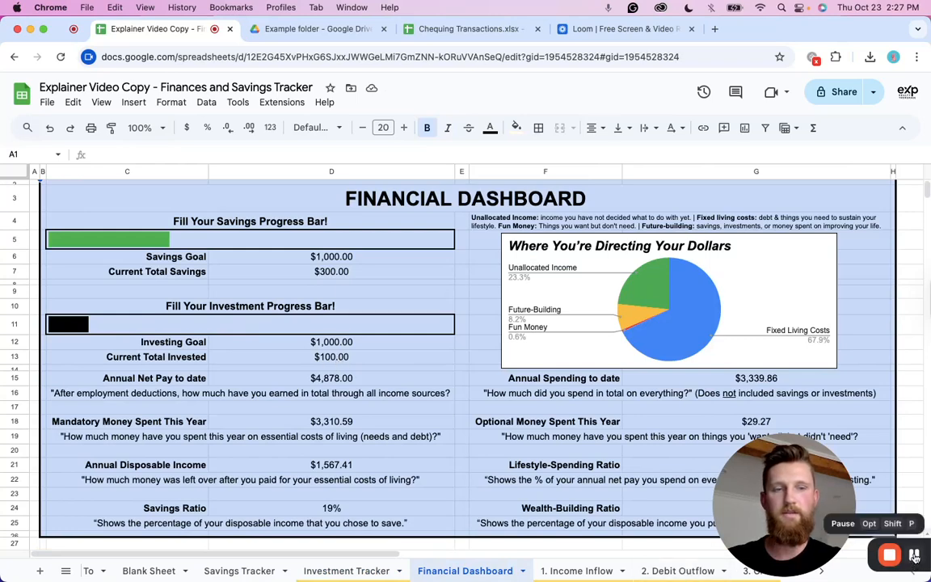
click(912, 556)
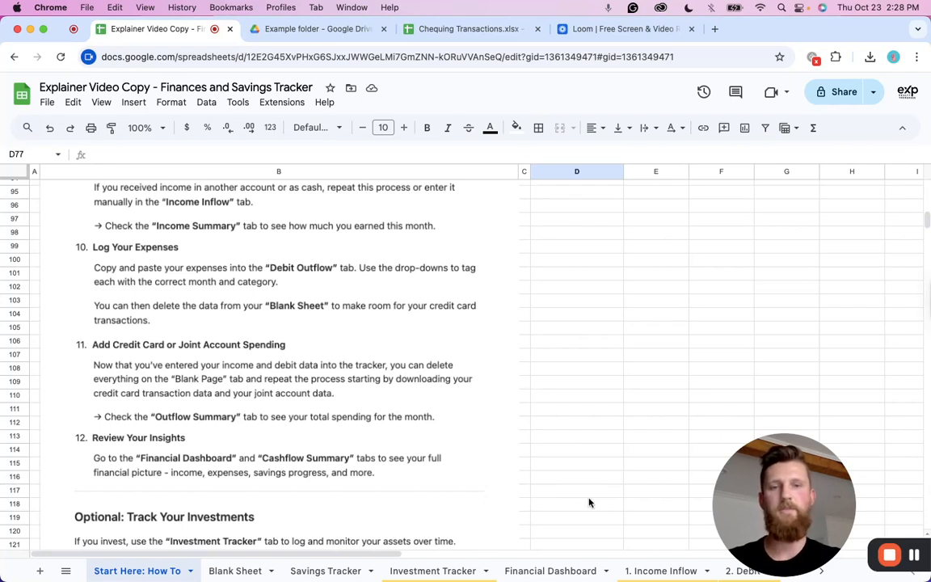
scroll(332, 568, right, 2)
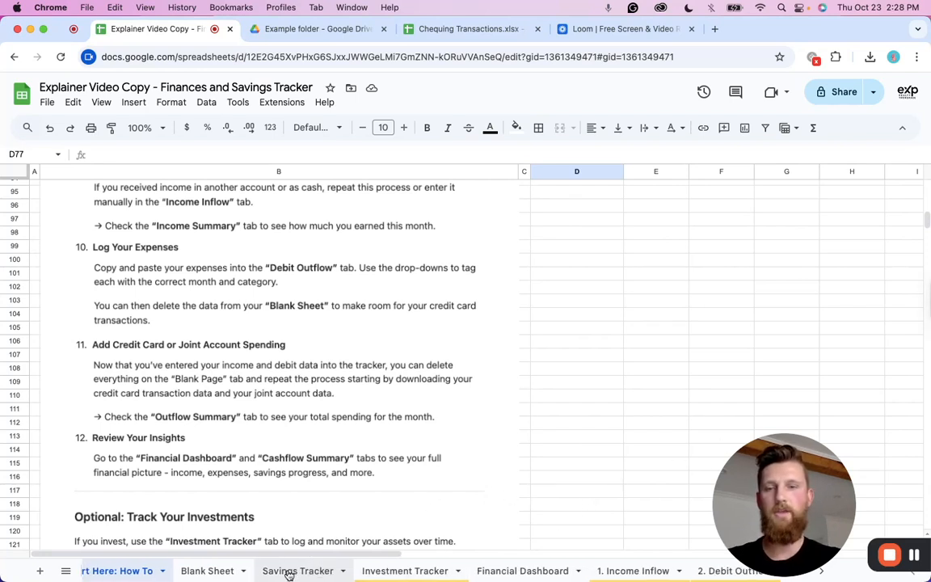
click(299, 570)
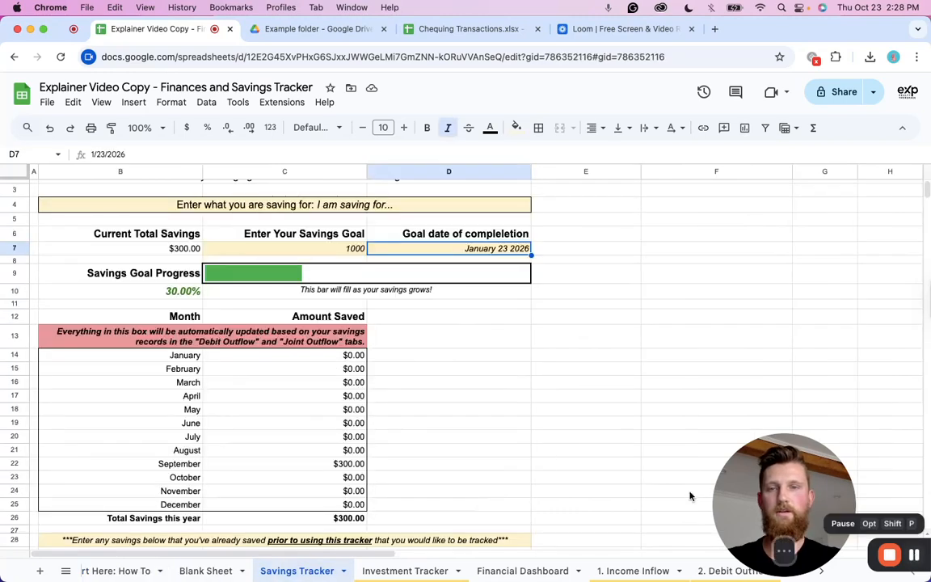
Try entering 1000 as a prior savings value in the Savings Tracker and clear it again.
scroll(395, 408, down, 1)
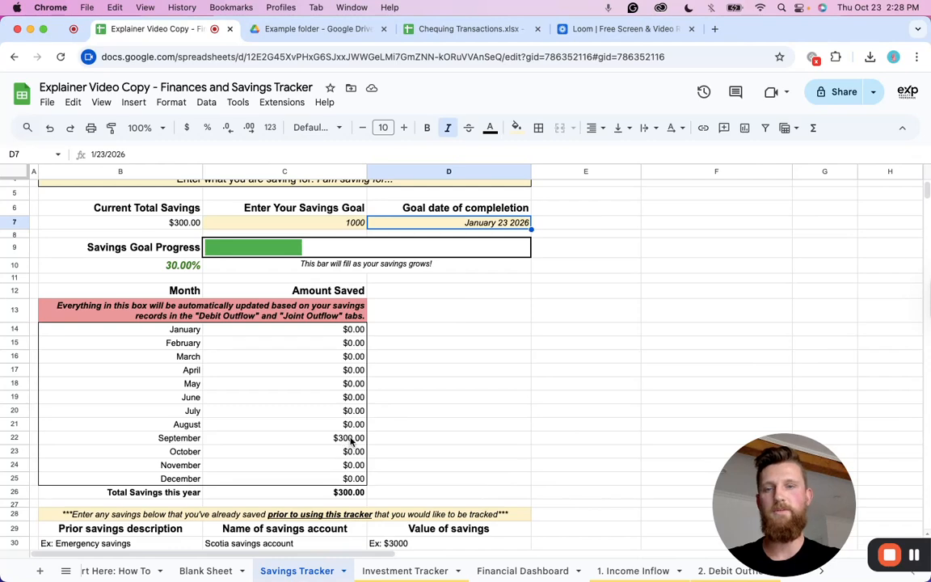
scroll(354, 428, down, 2)
scroll(361, 426, down, 5)
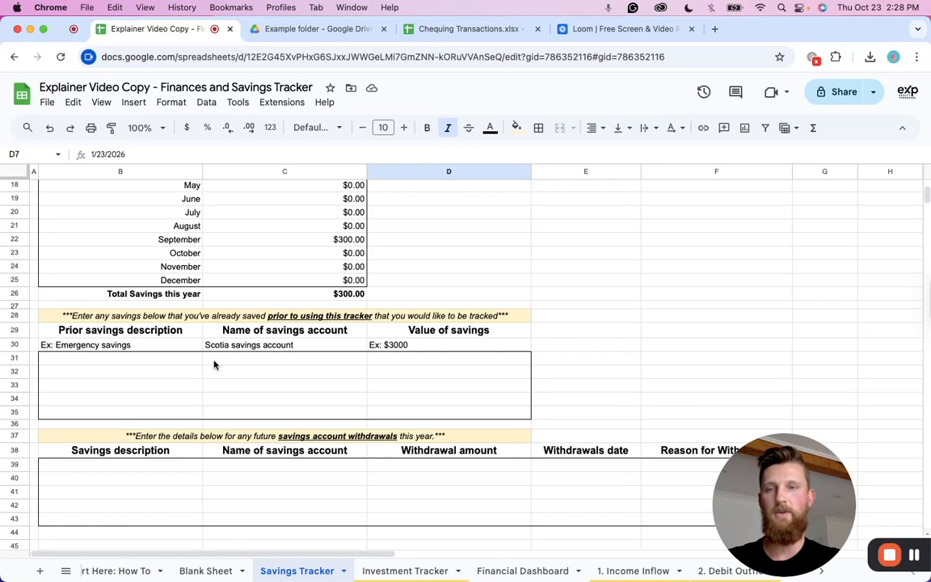
click(371, 360)
text(1000)
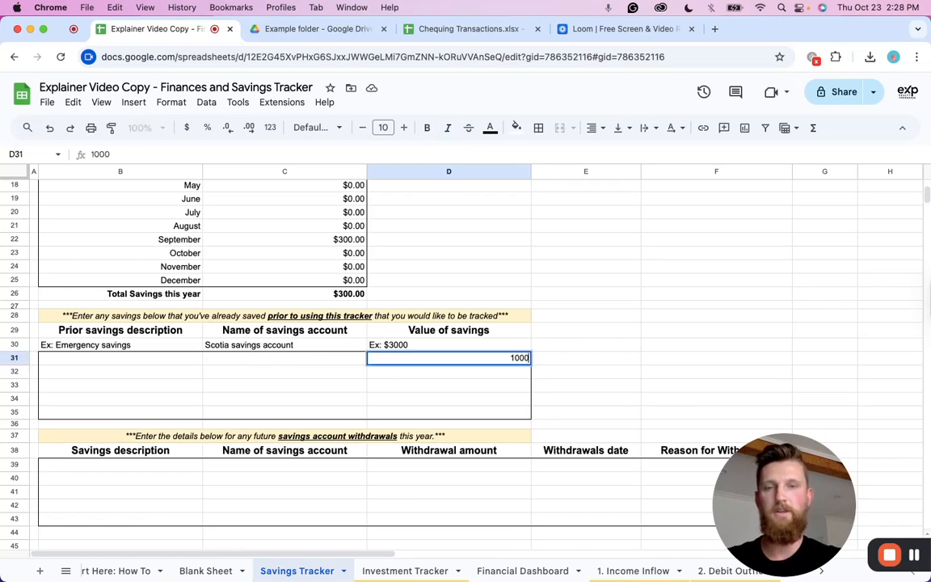
click(404, 385)
scroll(464, 384, up, 5)
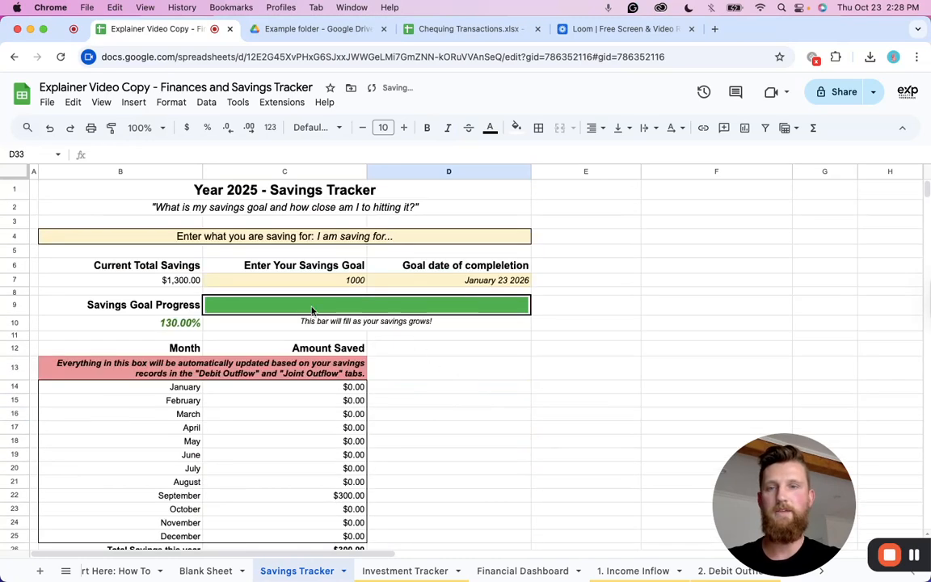
scroll(272, 303, down, 5)
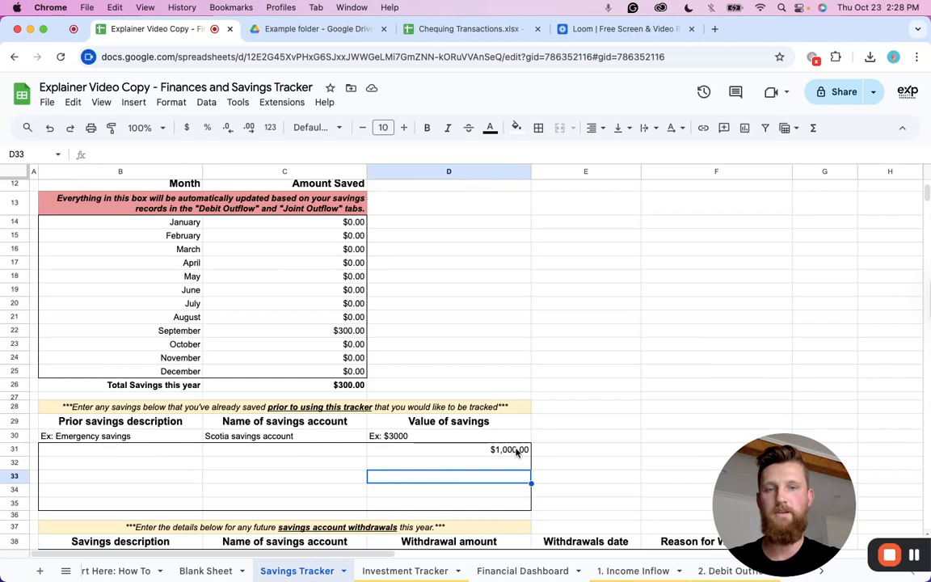
click(517, 450)
key(Delete)
Examine the prior savings and savings withdrawals sections of the Savings Tracker.
scroll(513, 391, down, 3)
scroll(479, 378, down, 4)
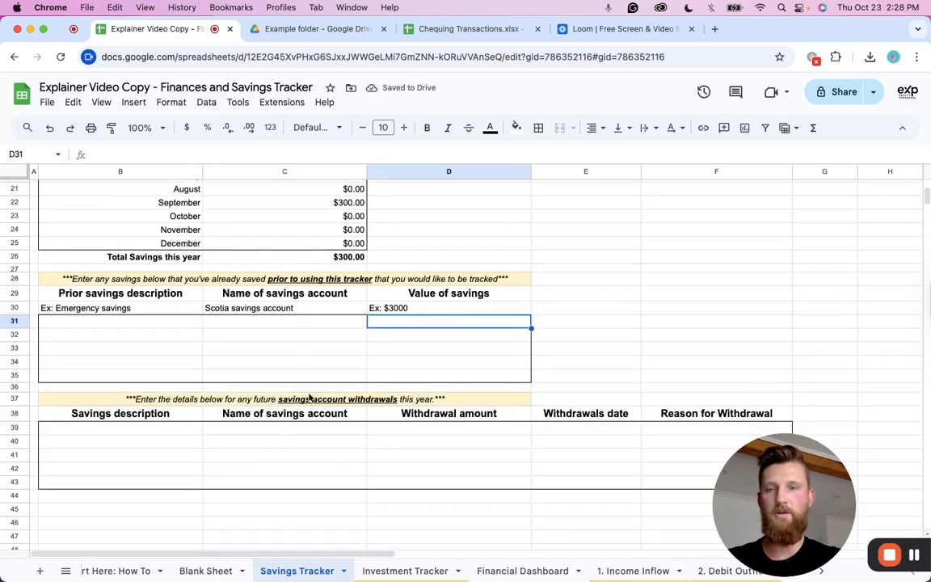
scroll(283, 430, down, 1)
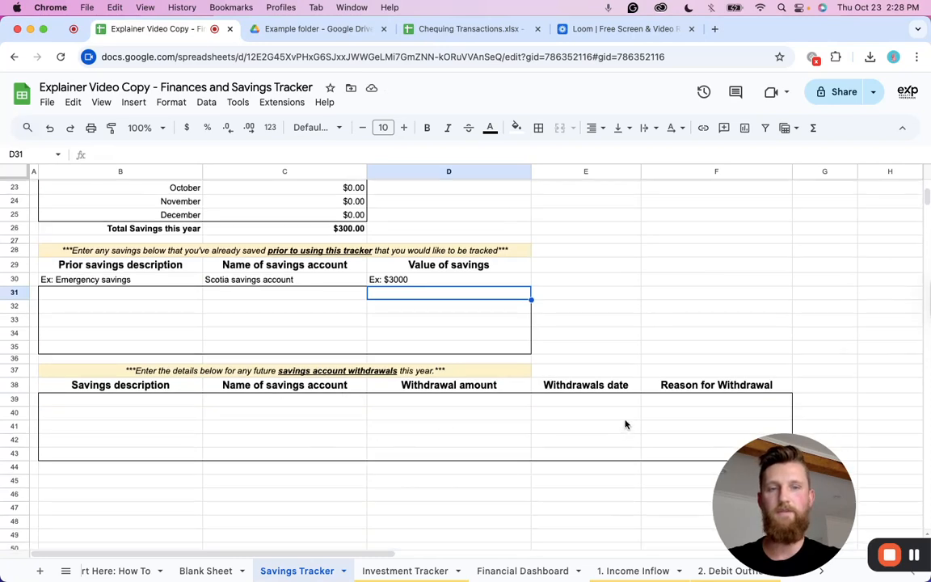
scroll(432, 426, up, 1)
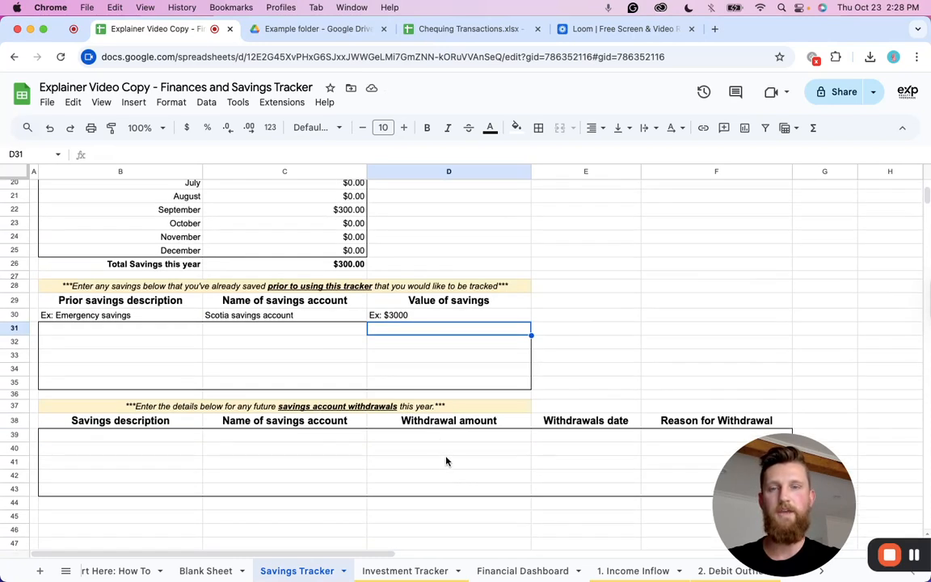
scroll(436, 453, up, 8)
scroll(398, 395, down, 3)
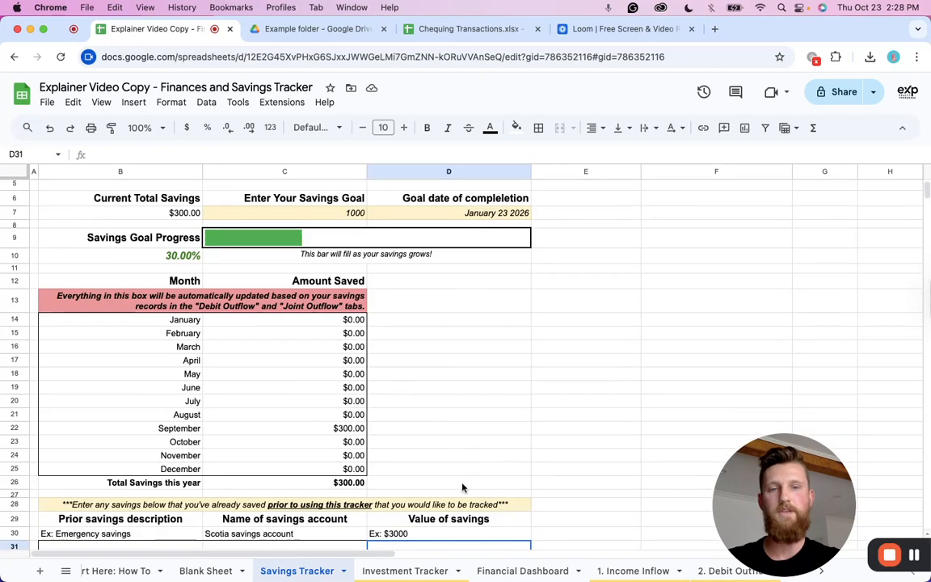
Review the Financial Dashboard's progress bars, spending chart and ratios.
click(518, 572)
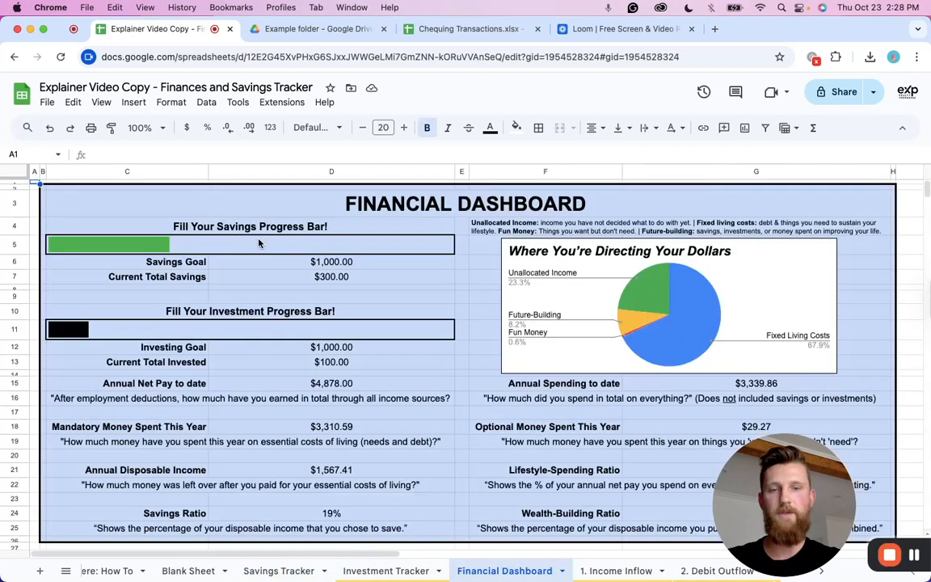
scroll(453, 288, down, 1)
scroll(457, 307, up, 1)
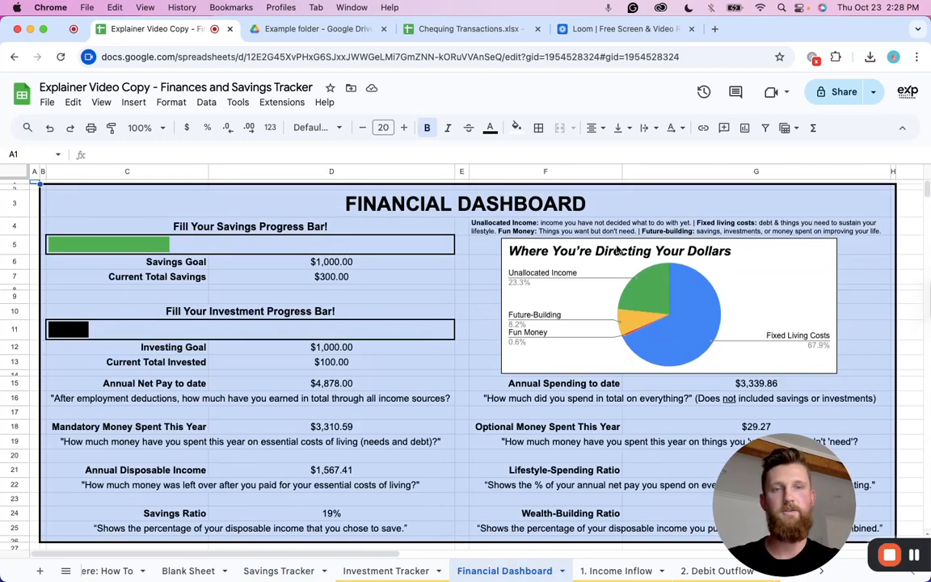
scroll(645, 253, down, 1)
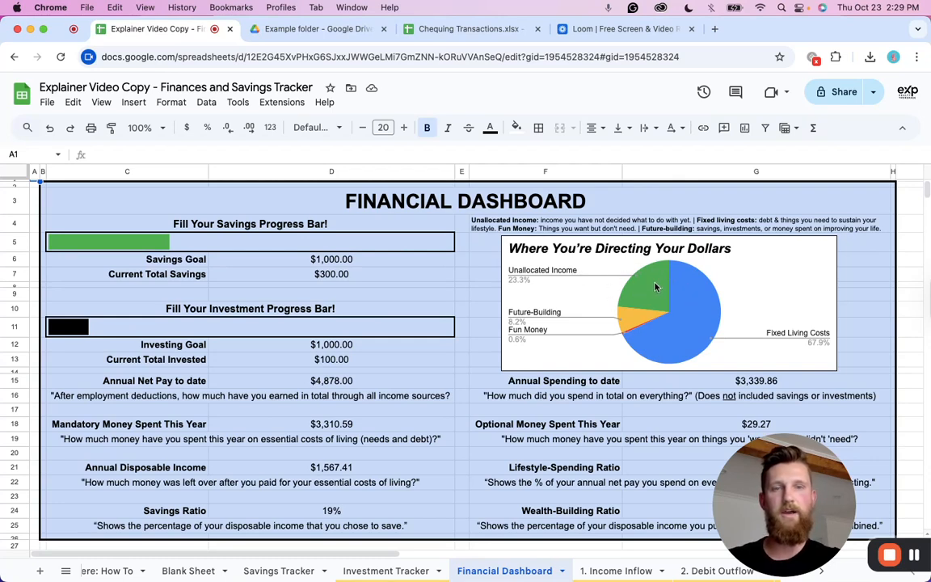
scroll(649, 292, down, 1)
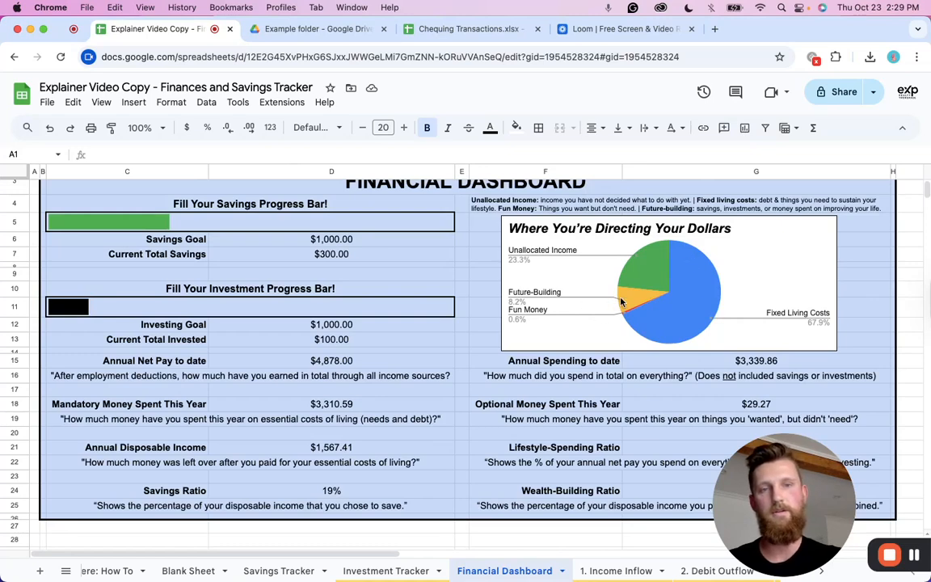
scroll(648, 271, down, 1)
scroll(243, 364, down, 1)
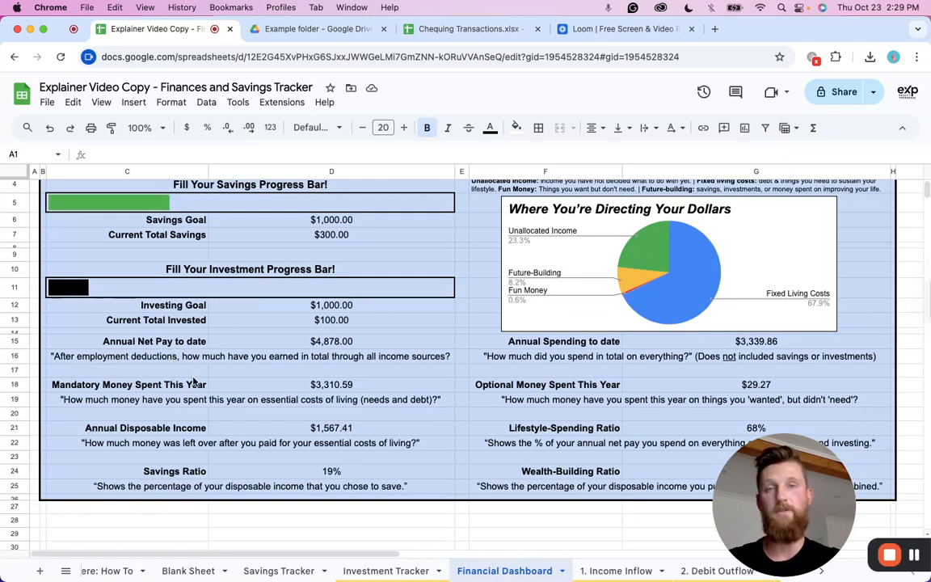
scroll(242, 424, down, 1)
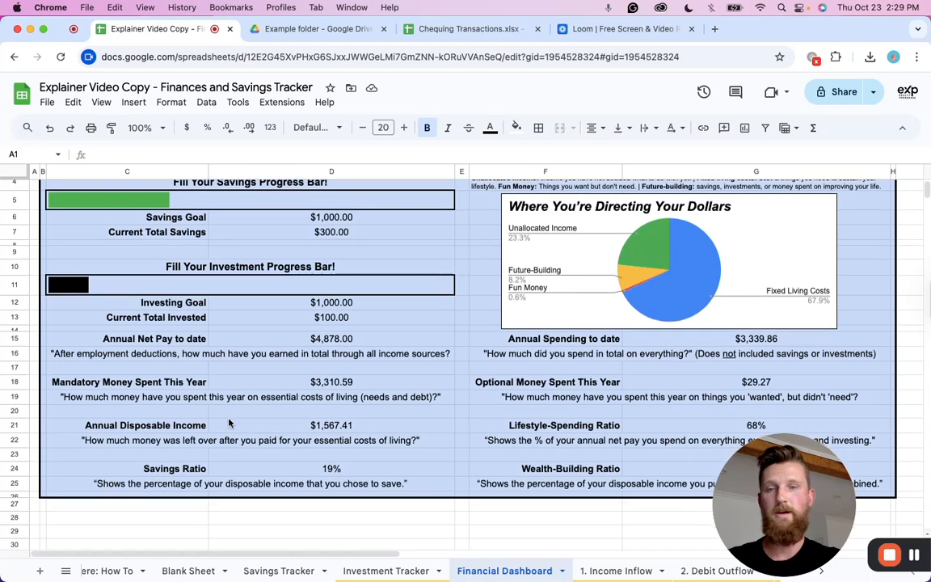
scroll(430, 324, down, 2)
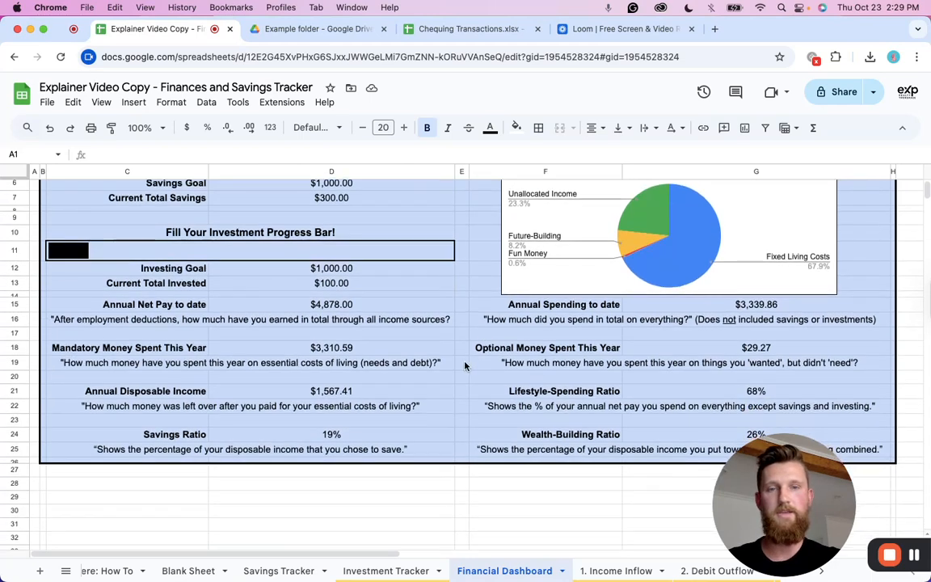
scroll(586, 401, up, 1)
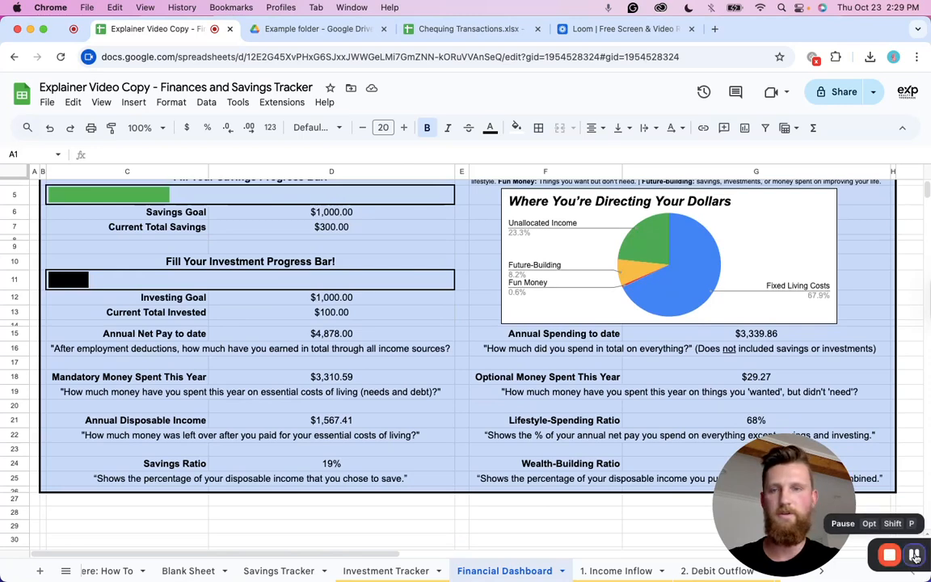
scroll(267, 351, down, 1)
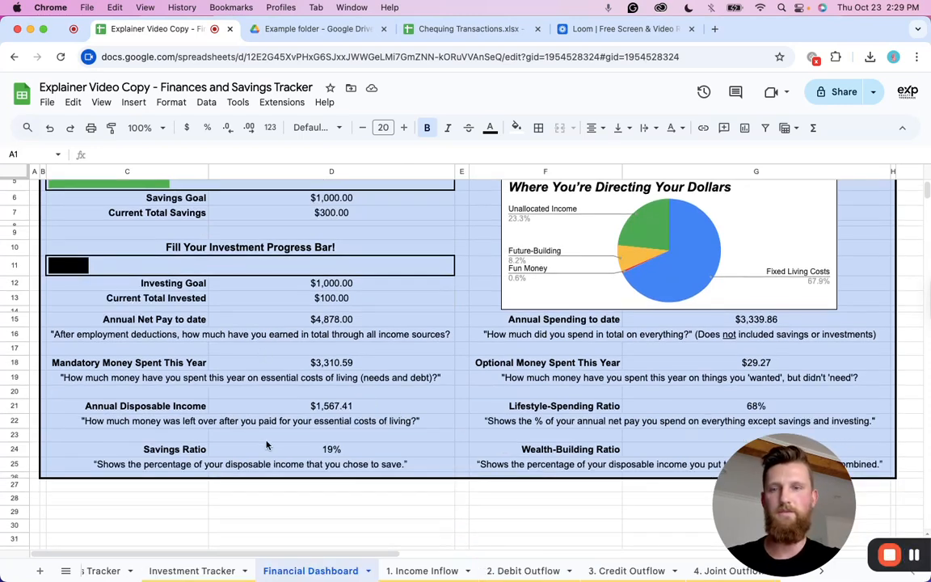
Look over the Financial Dashboard's income, spending and ratio figures.
scroll(587, 402, up, 1)
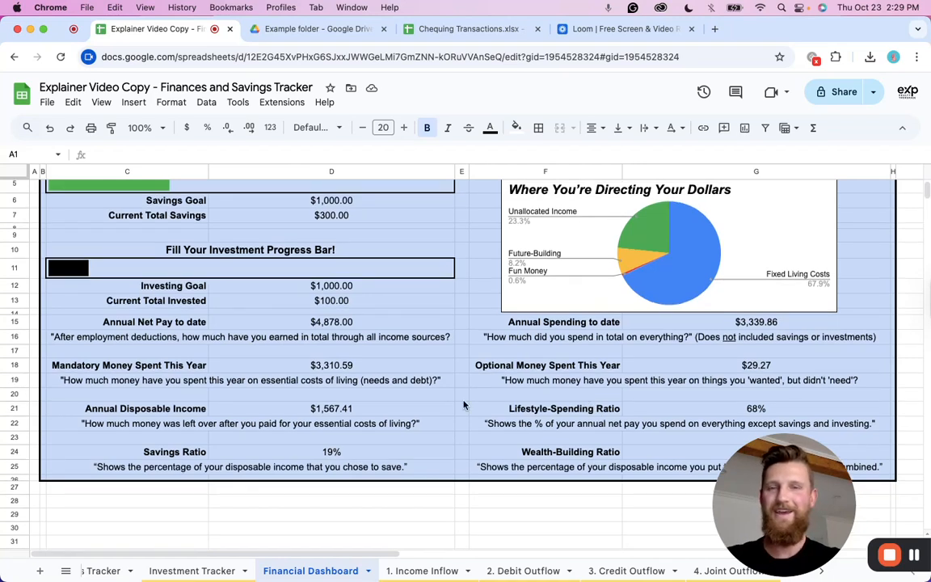
scroll(433, 381, down, 1)
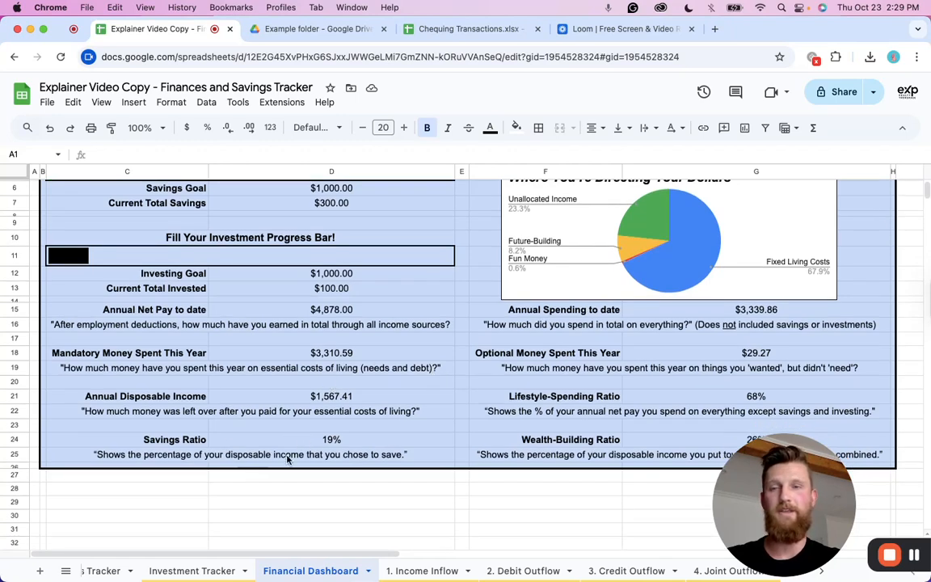
scroll(433, 366, down, 3)
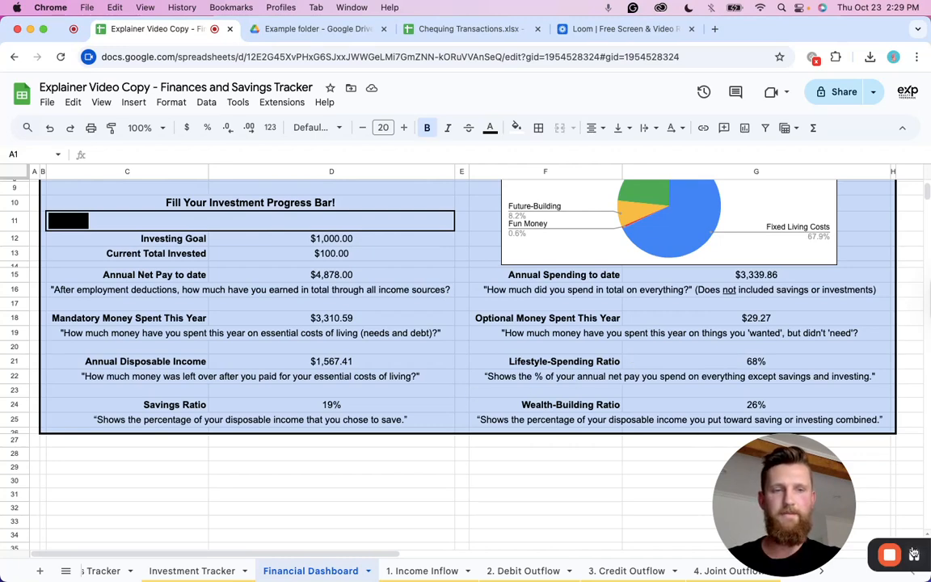
click(914, 555)
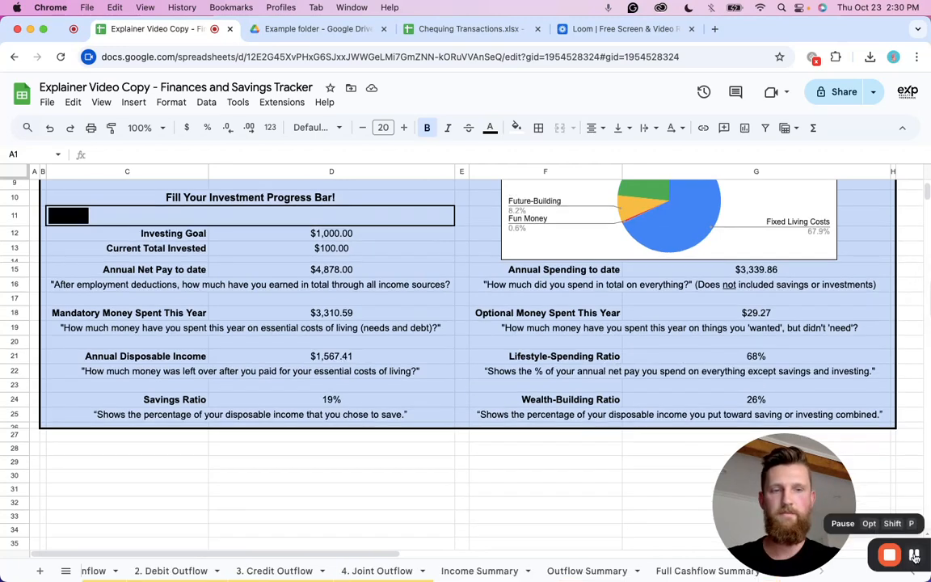
Open the Income Summary sheet and examine the monthly income by transaction type and the annual totals.
click(481, 572)
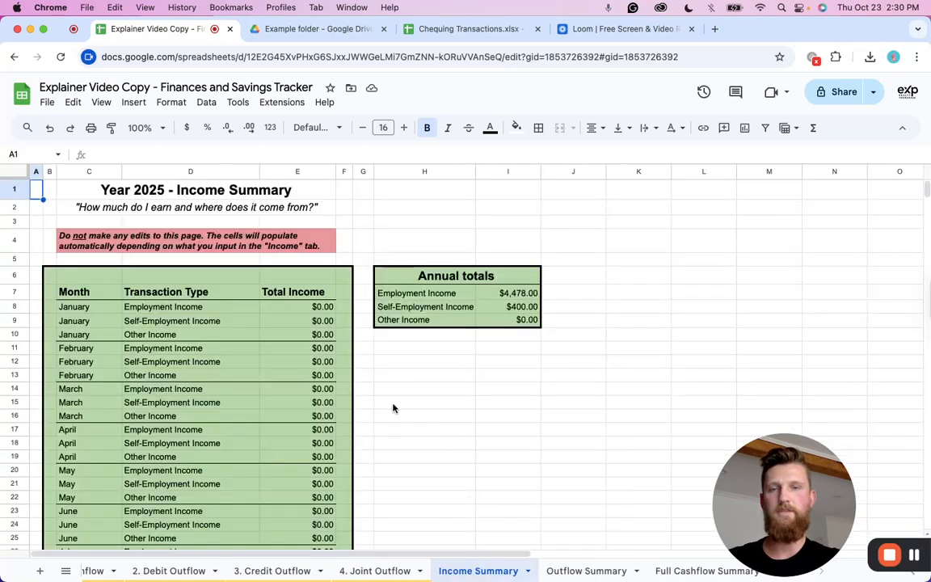
scroll(301, 339, down, 1)
scroll(301, 339, down, 5)
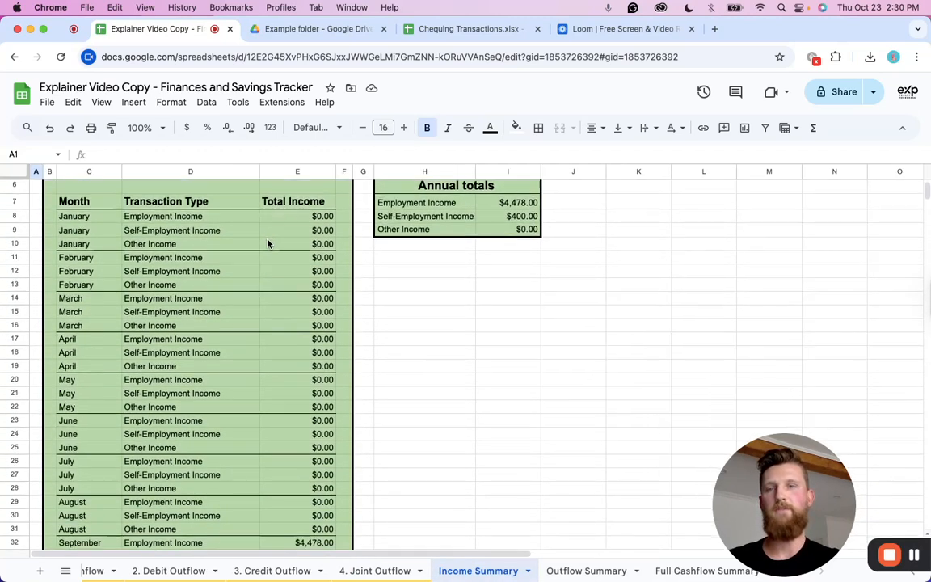
scroll(267, 390, down, 2)
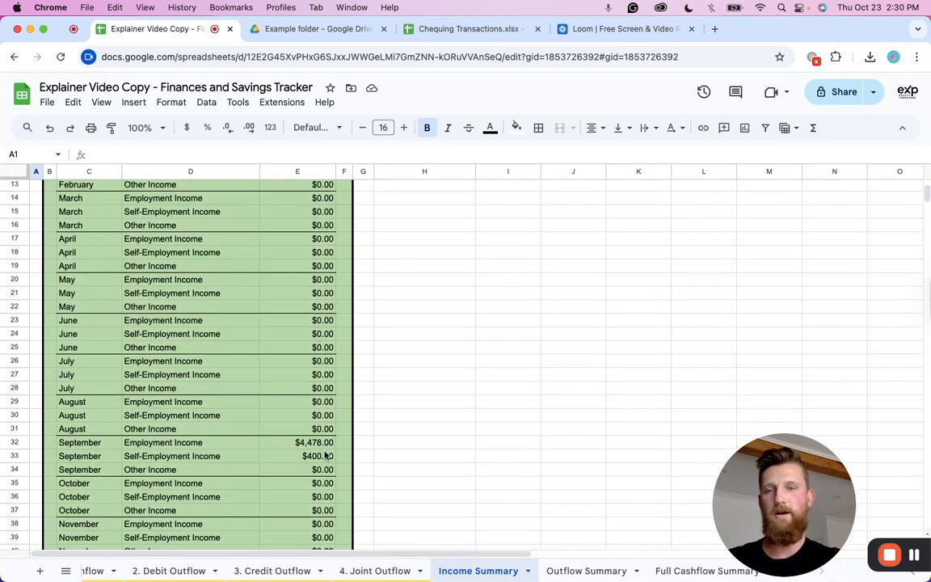
scroll(339, 448, down, 3)
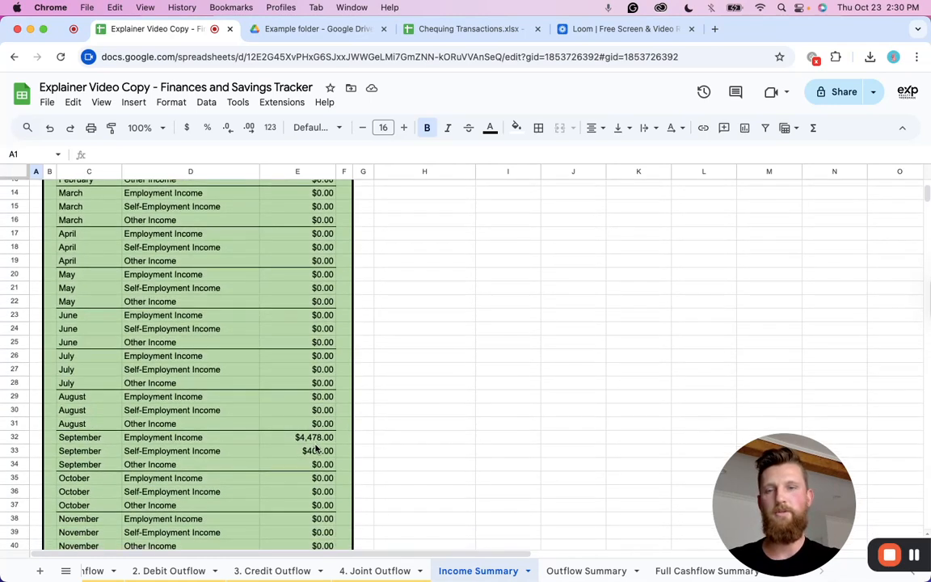
scroll(370, 447, up, 5)
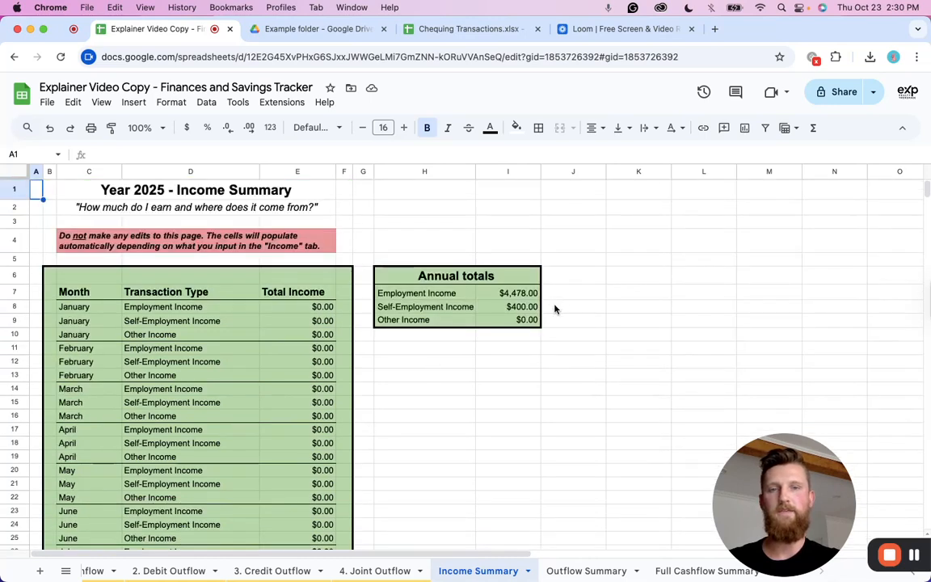
Open the Outflow Summary sheet and review monthly outflows by category alongside the annual totals.
click(586, 571)
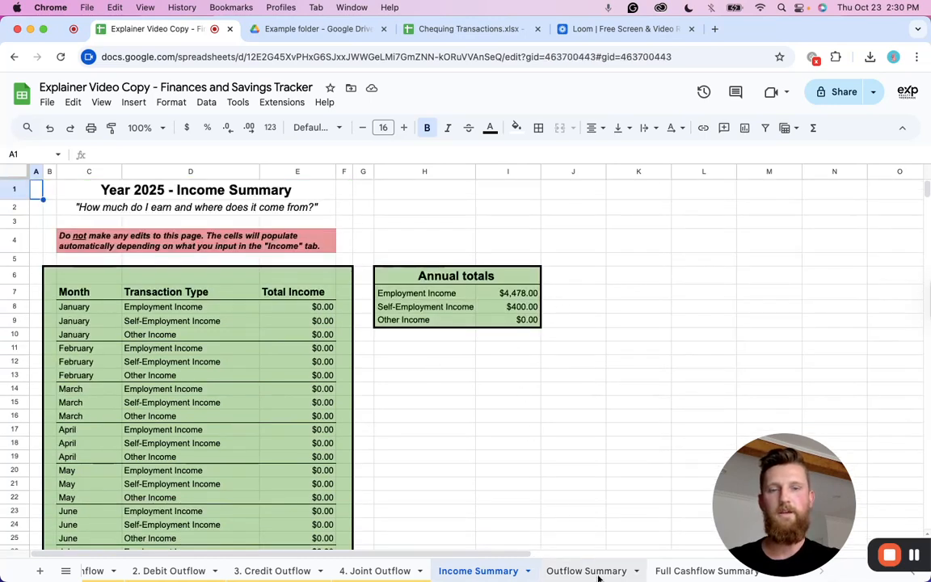
scroll(293, 326, down, 1)
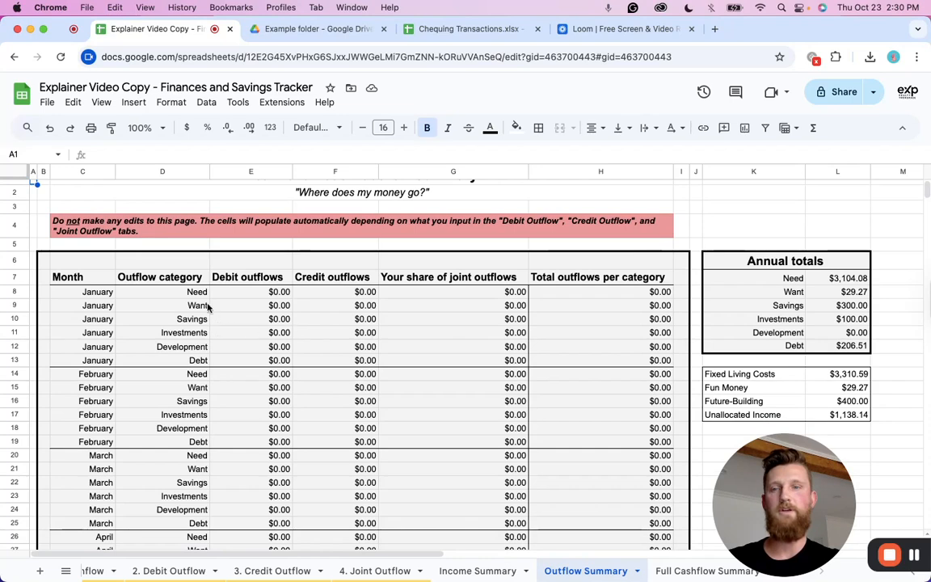
scroll(226, 380, down, 1)
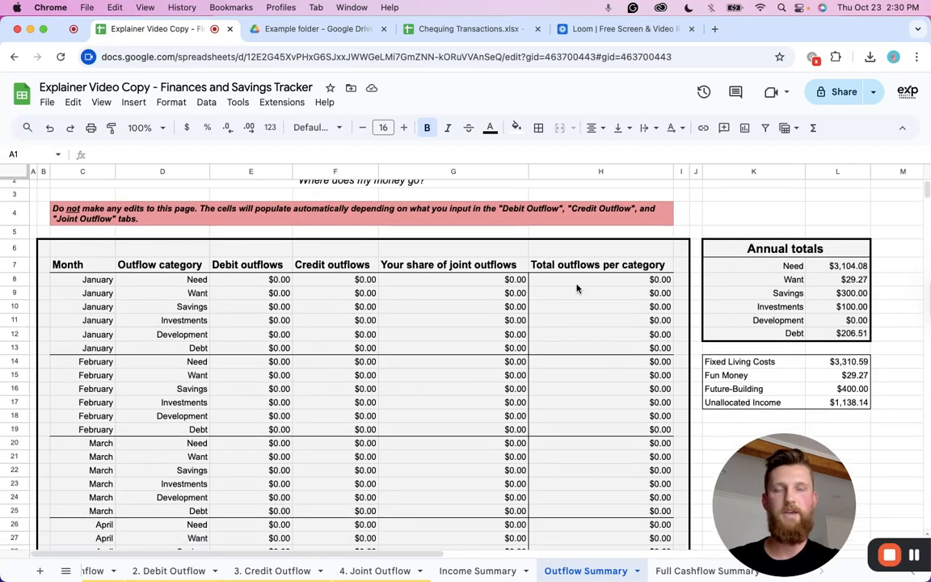
scroll(186, 261, down, 1)
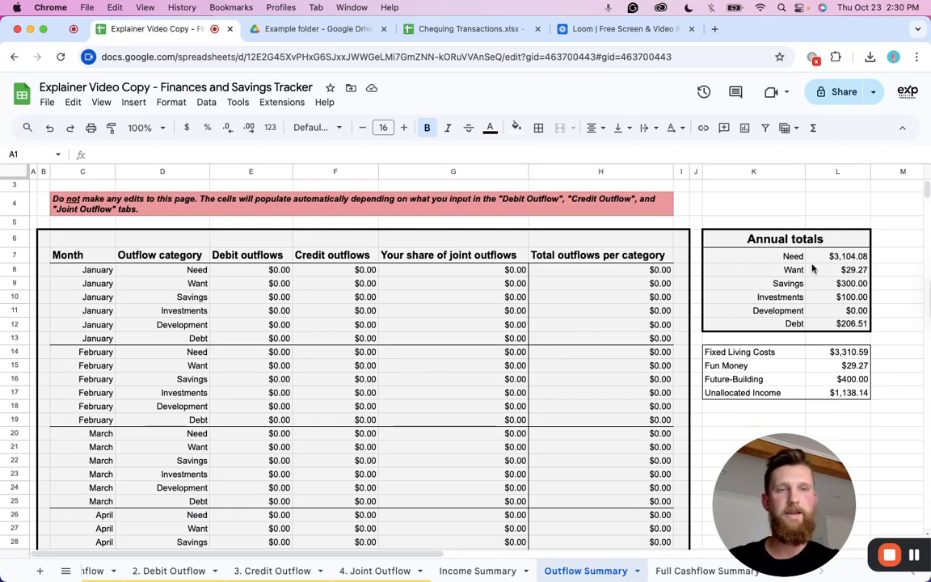
scroll(846, 343, down, 3)
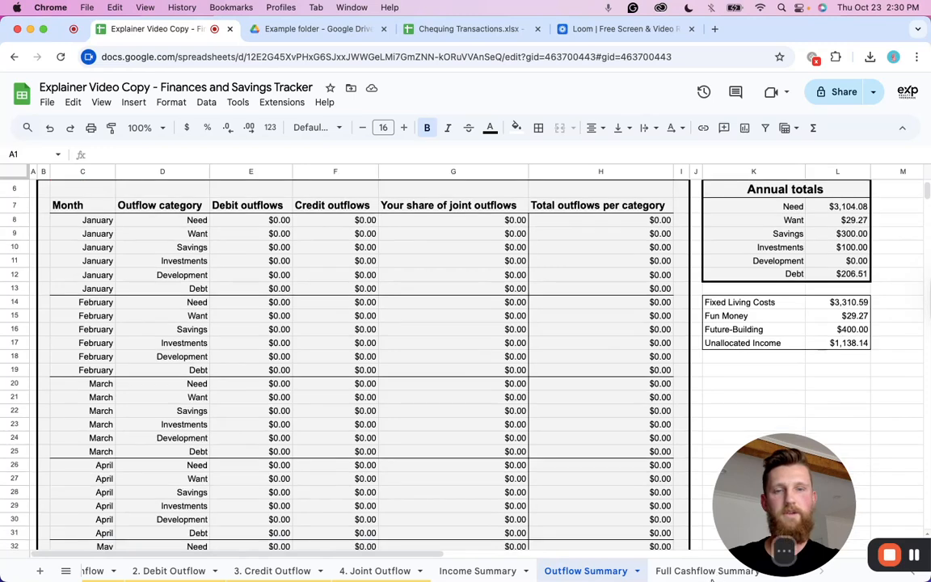
Open the Full Cashflow Summary sheet and inspect the formula behind September's net cash flow.
click(702, 571)
scroll(403, 380, down, 1)
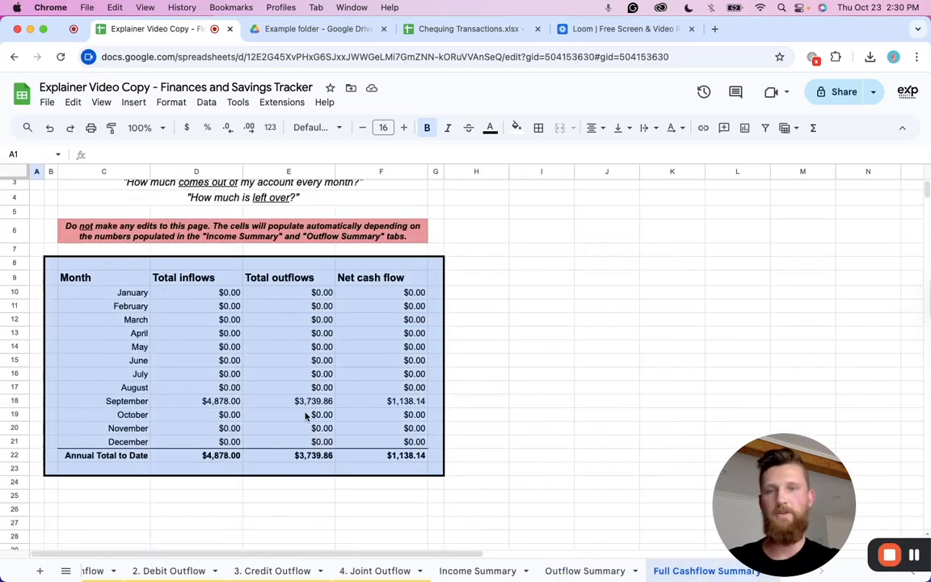
click(412, 402)
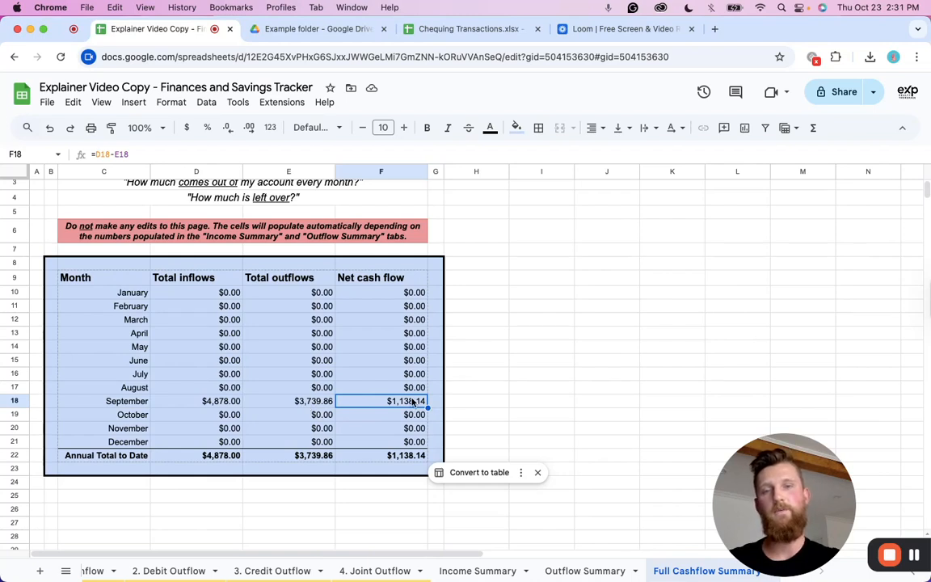
scroll(412, 402, down, 1)
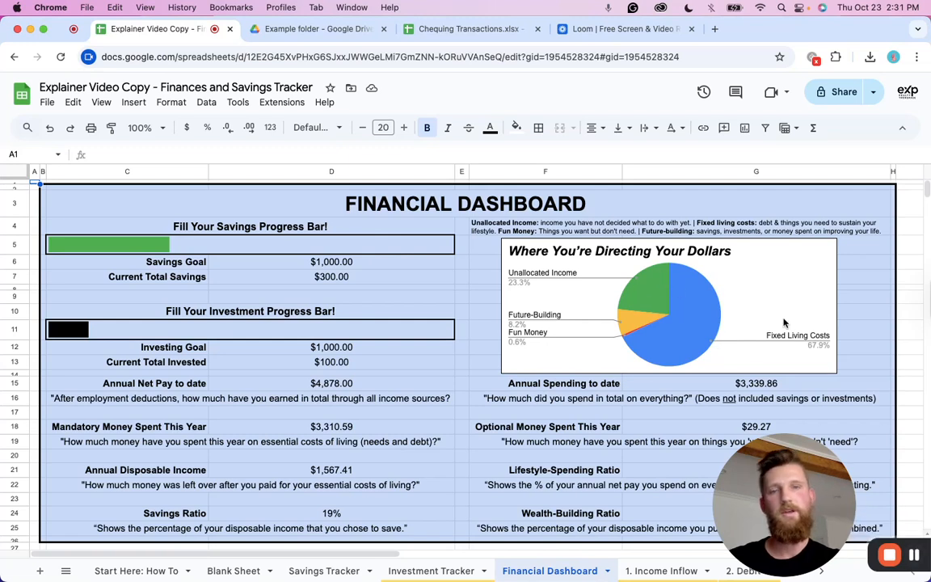
Open the Start Here: How To sheet and read through the usage instructions.
click(914, 555)
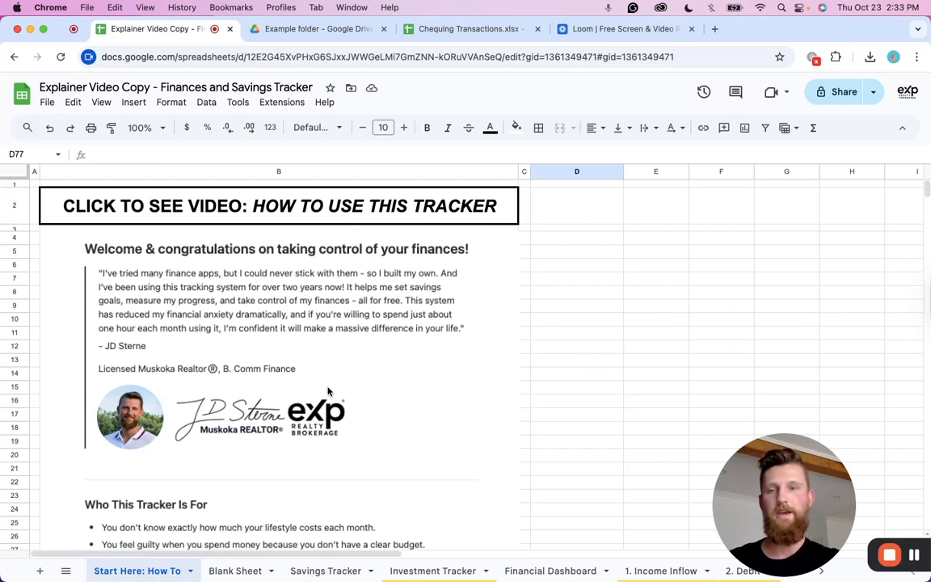
scroll(327, 390, down, 2)
scroll(327, 391, down, 20)
scroll(181, 362, up, 10)
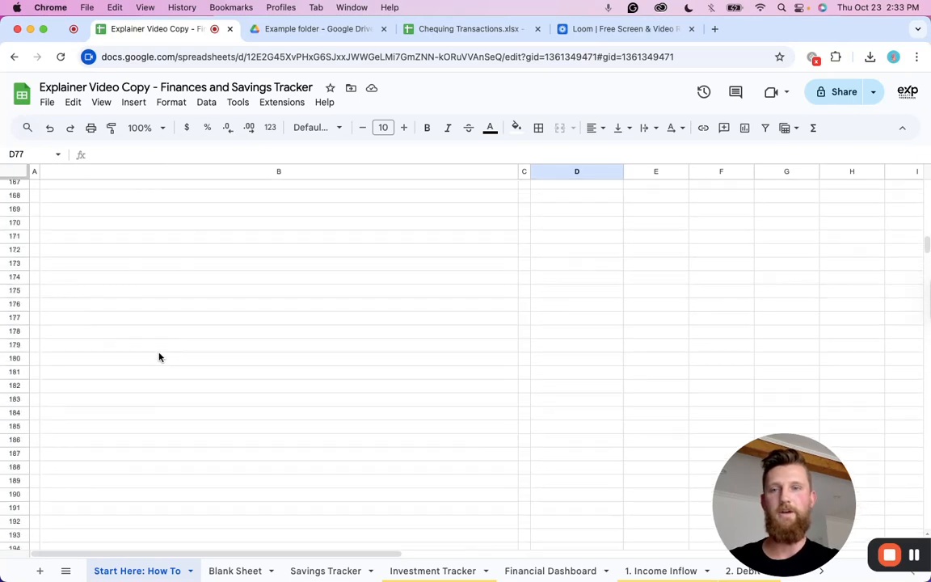
scroll(160, 354, up, 4)
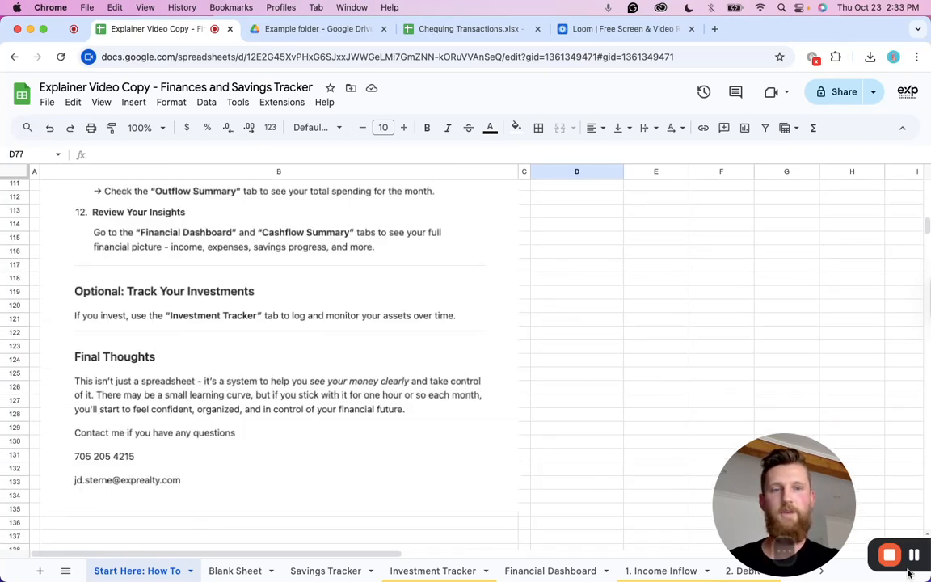